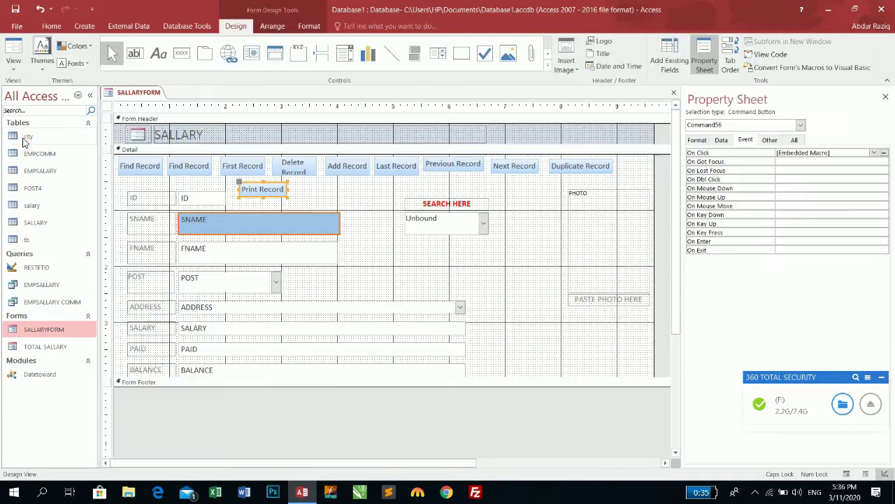
Step: Add a text-captioned Save Record button right of Print Record, then view SALLARYFORM in Form view
left_click(184, 56)
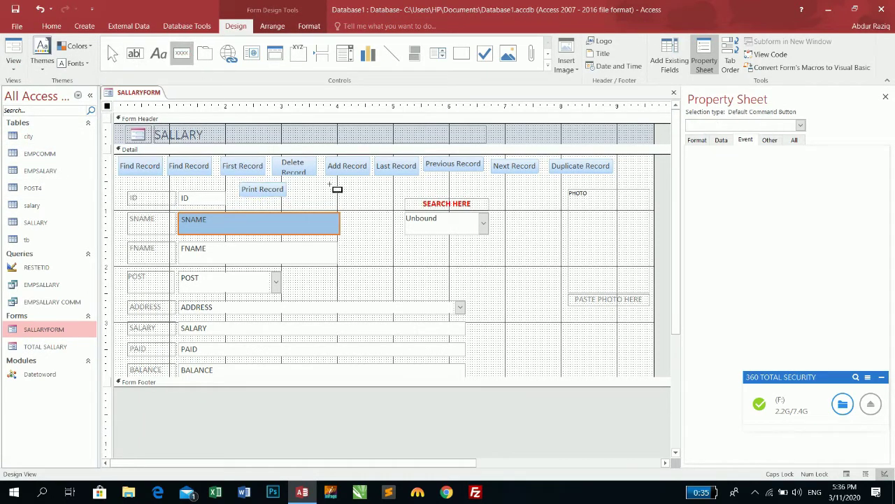
left_click_drag(296, 185, 343, 210)
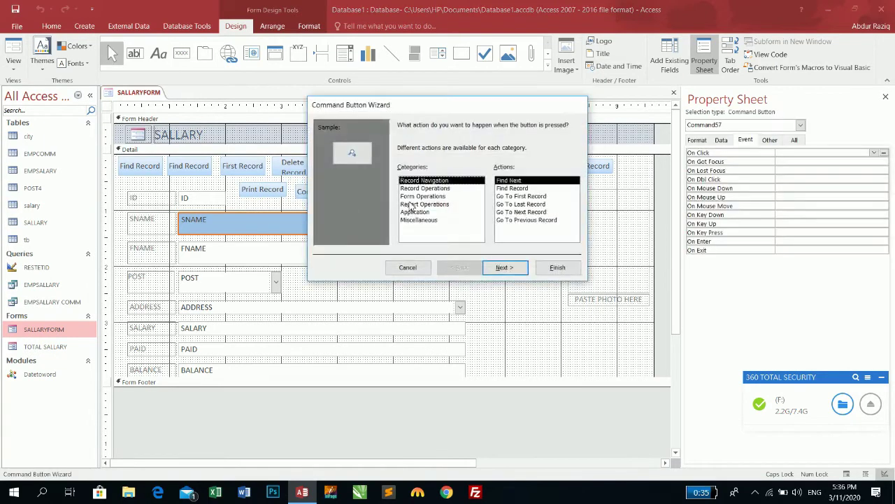
left_click(423, 188)
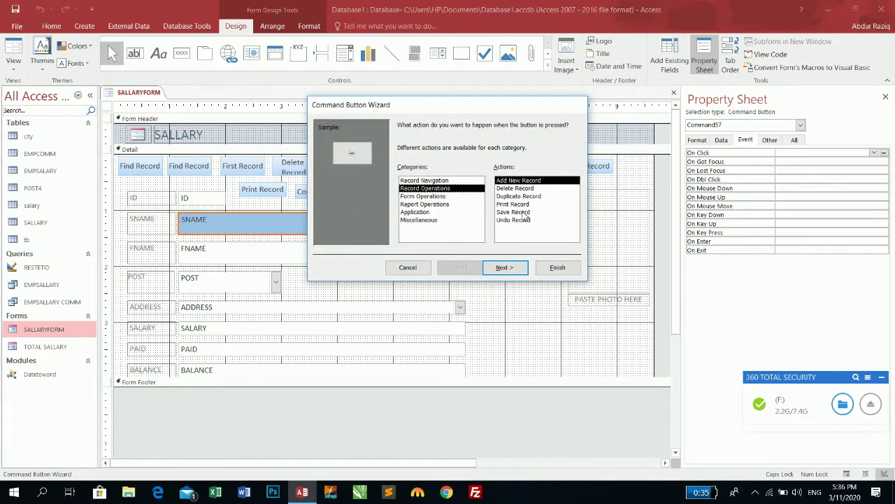
left_click(523, 212)
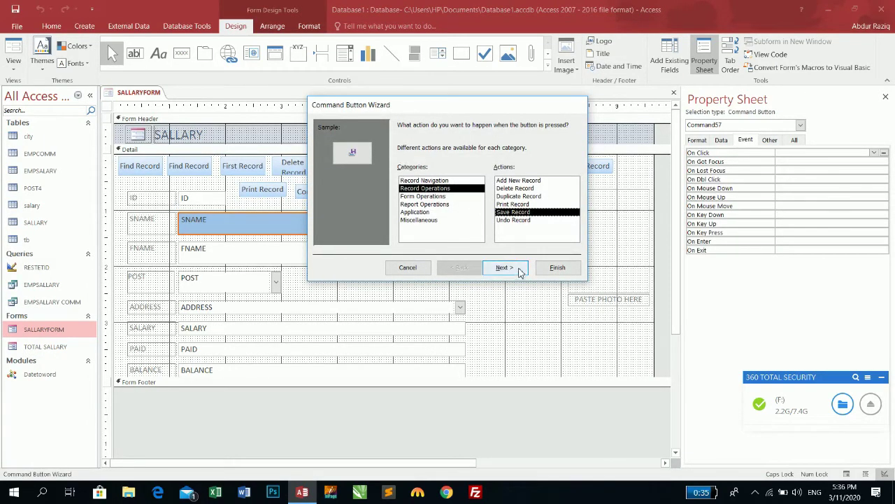
left_click(515, 267)
left_click(402, 173)
left_click(508, 267)
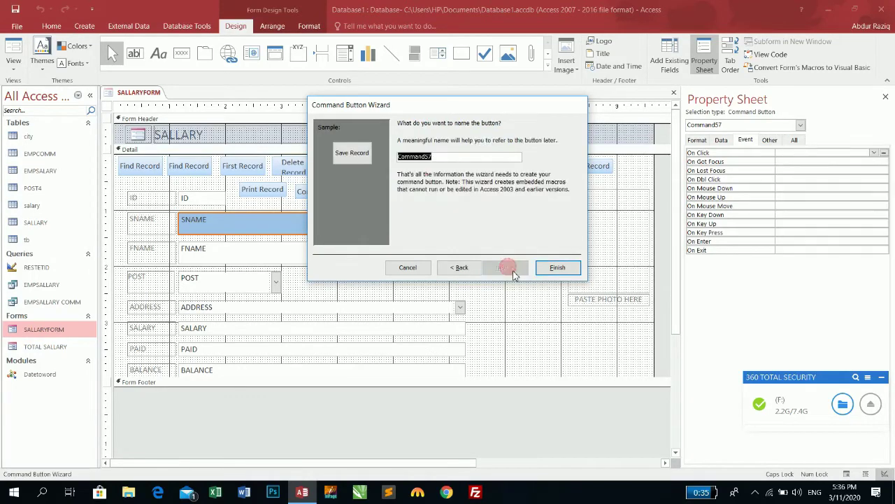
left_click(551, 268)
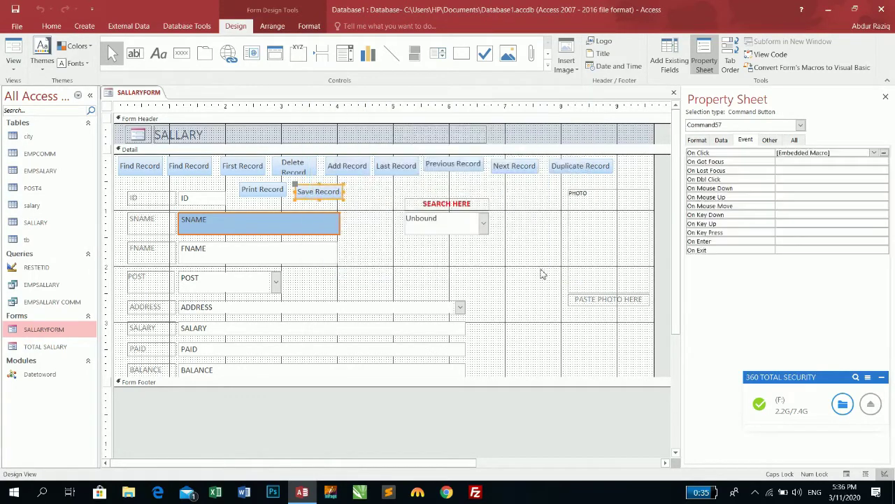
left_click(8, 49)
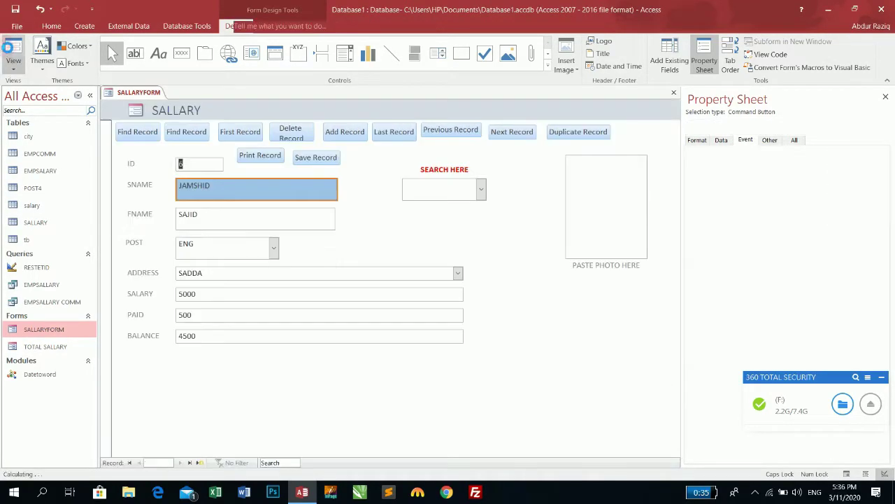
Step: Check the FNAME and BALANCE fields on the form, then open the SALLARY table's datasheet
left_click(208, 228)
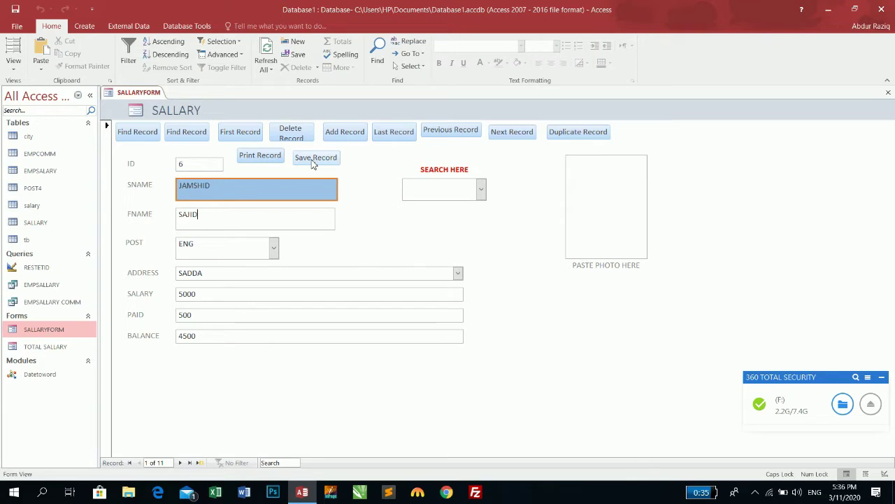
left_click_drag(205, 335, 130, 329)
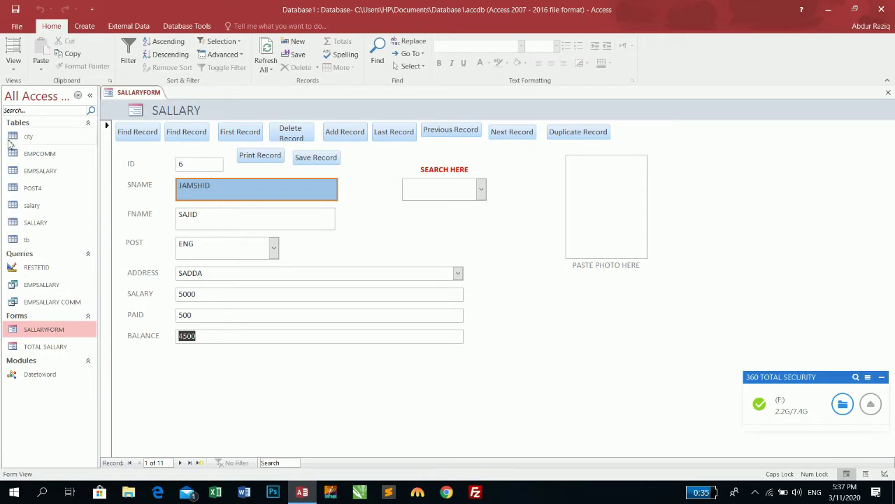
left_click(42, 224)
double_click(42, 223)
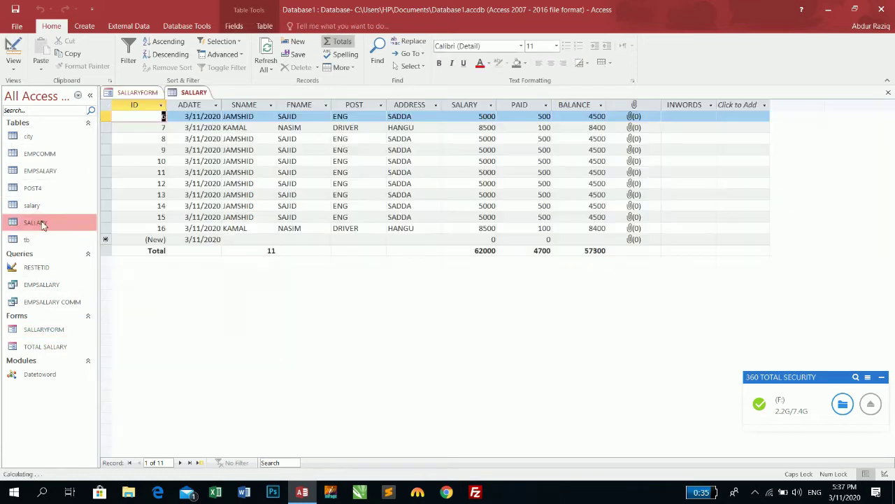
Step: Close the open tables and reopen the SALLARY table datasheet
left_click(575, 128)
left_click(889, 93)
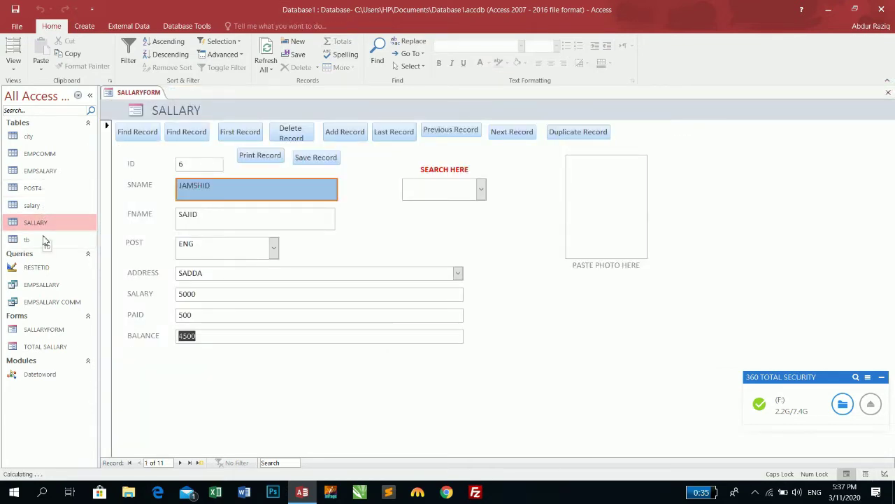
double_click(32, 206)
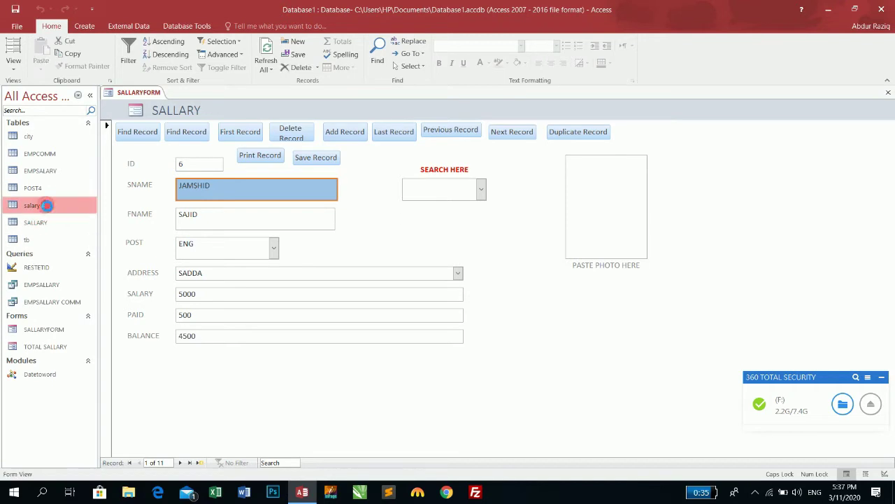
left_click(888, 92)
double_click(56, 222)
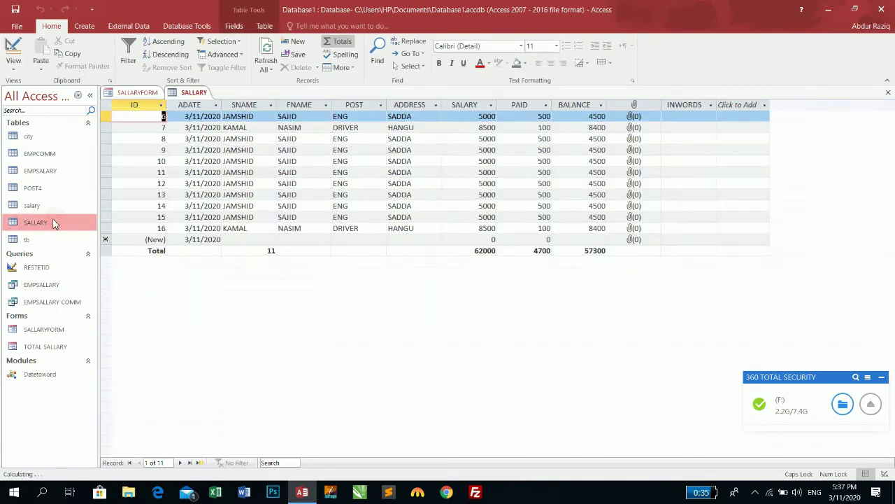
Step: Review the BALANCE values from record 16 back up to the first record
left_click(584, 118)
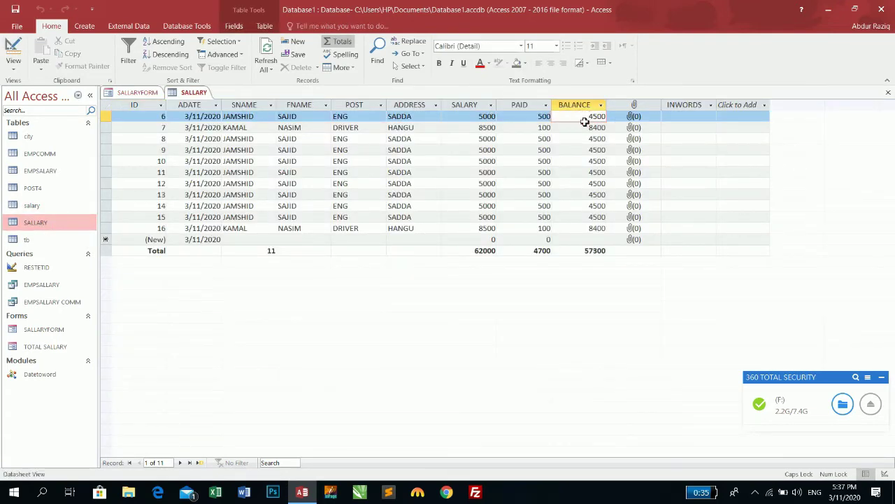
double_click(601, 117)
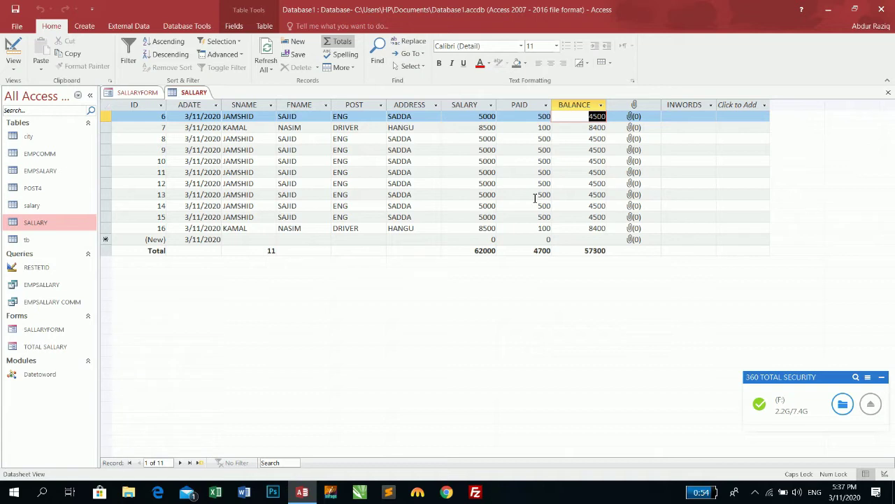
left_click(586, 228)
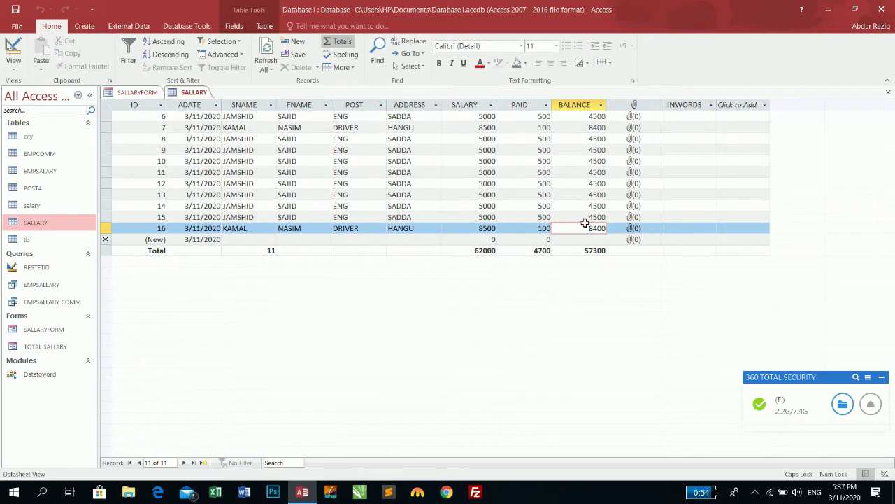
left_click(589, 150)
left_click(582, 136)
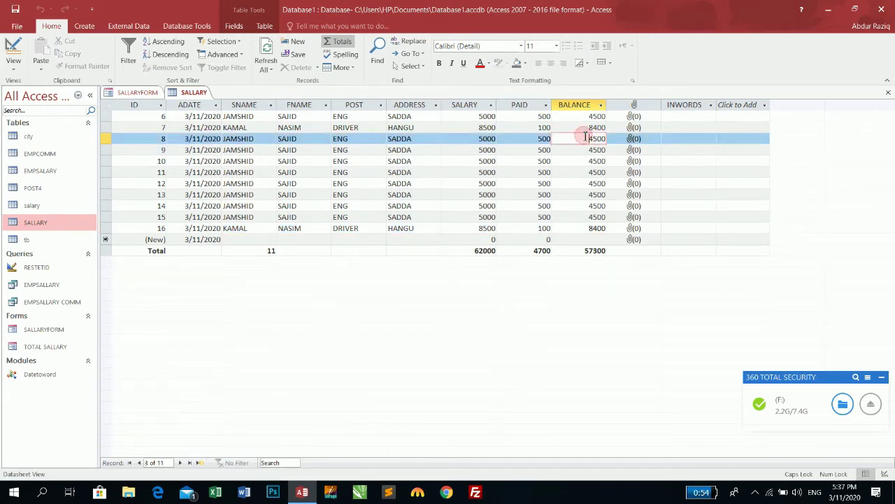
left_click(583, 127)
left_click(585, 118)
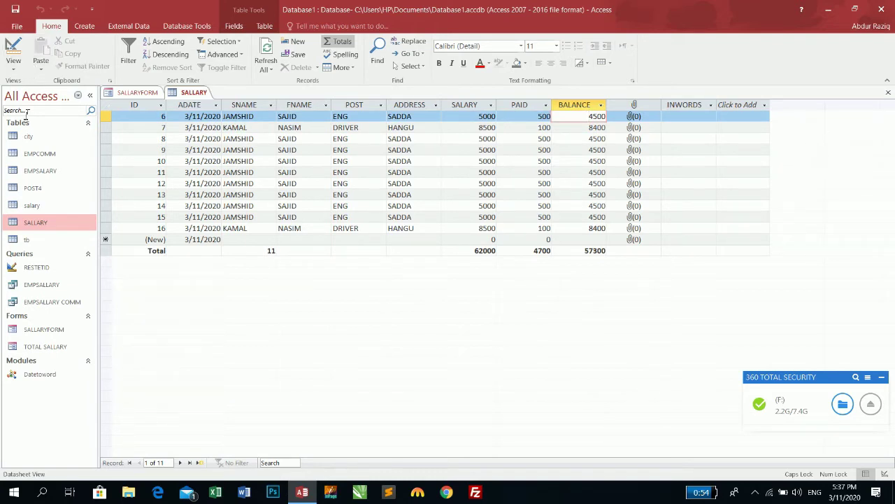
Step: Open the SALLARY table design read-only, then return to Datasheet view
left_click(13, 44)
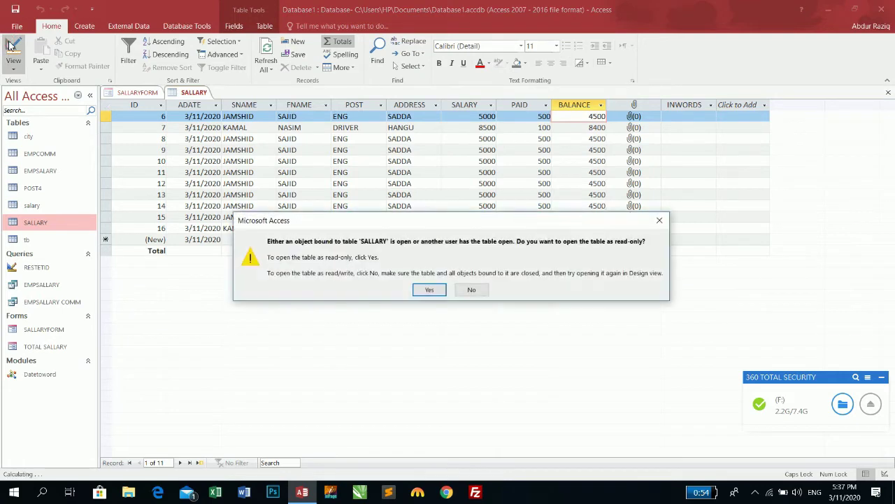
left_click(418, 293)
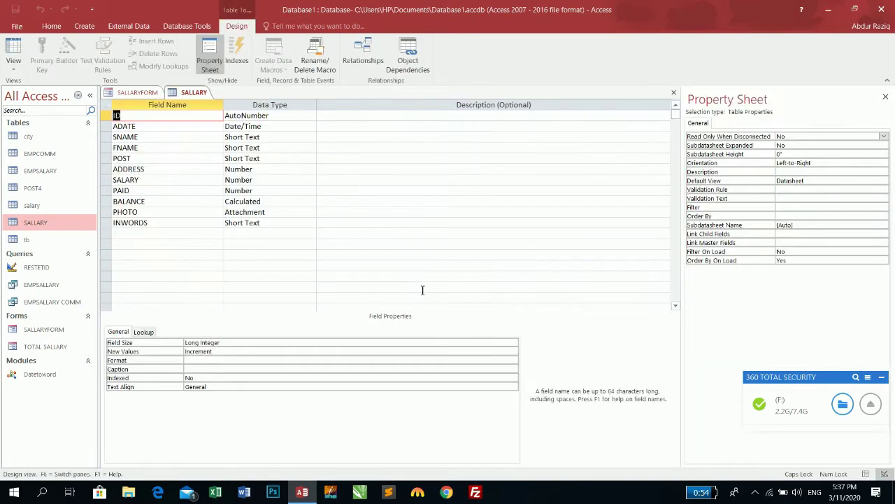
left_click(13, 45)
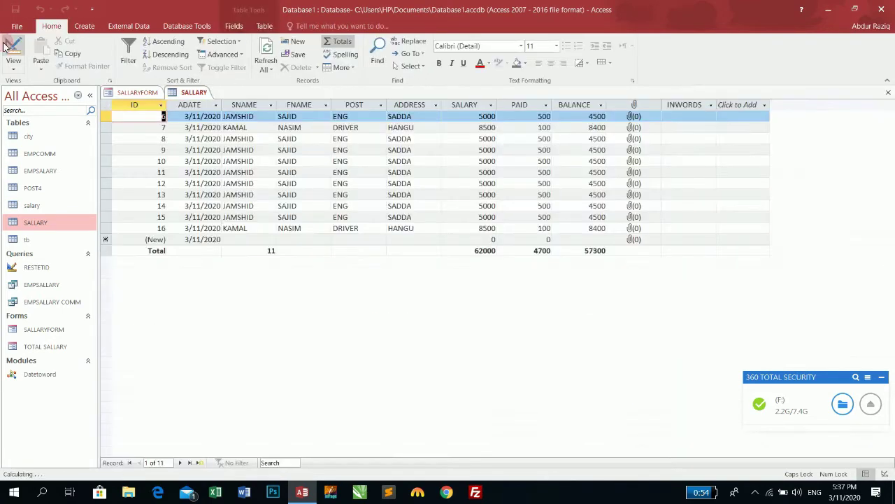
Step: Check BALANCE values for records 7 through 11, then start a new record in the (New) row
left_click(580, 116)
left_click(583, 128)
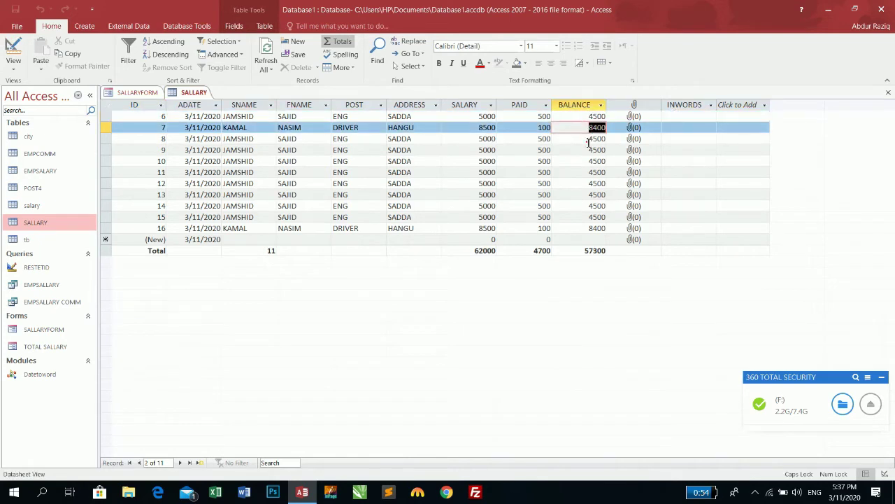
left_click(587, 140)
left_click(586, 149)
left_click(585, 160)
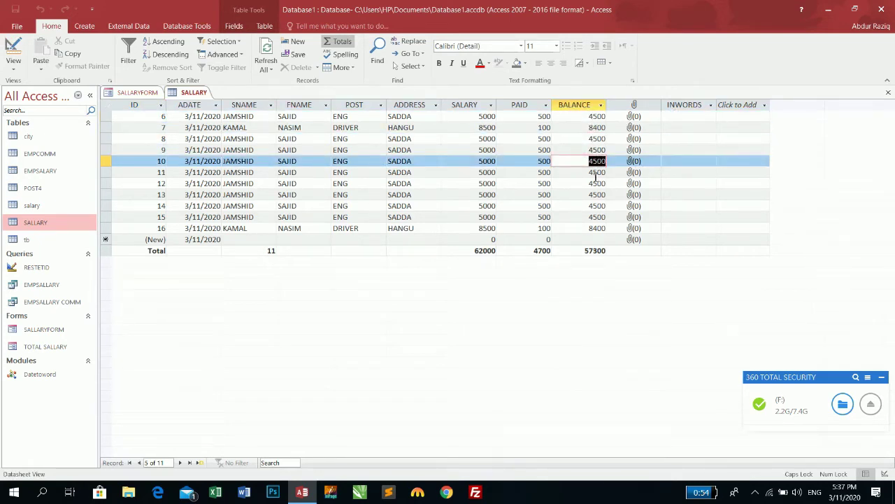
left_click(594, 174)
left_click(260, 238)
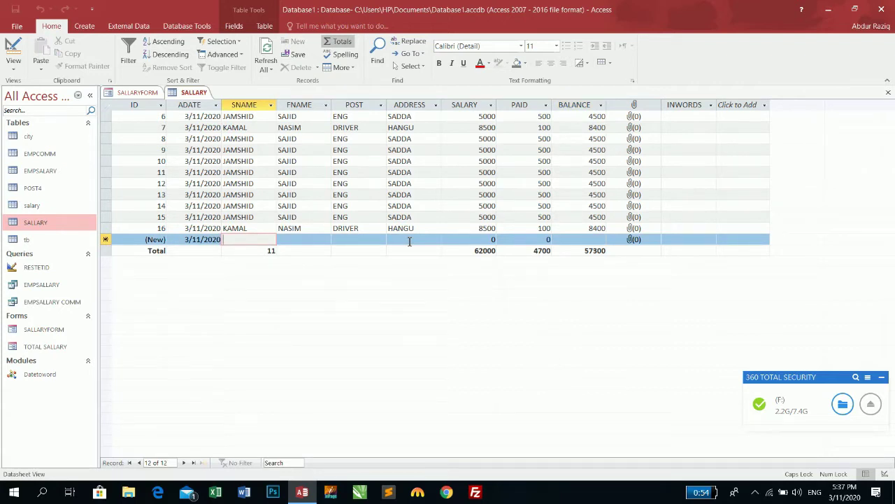
Step: Enter a new DRIVER record with the employee's name, address, salary 8000 and paid 3000
key("Tab")
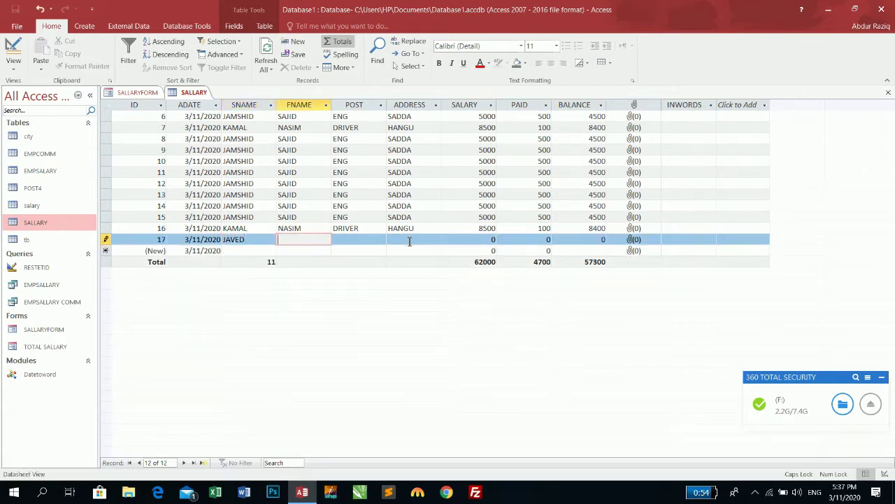
key("Tab")
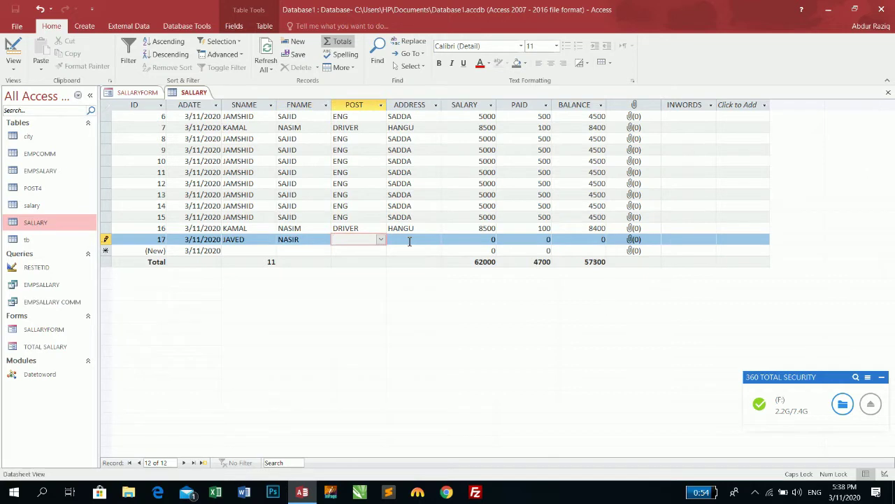
type("D")
key("Tab")
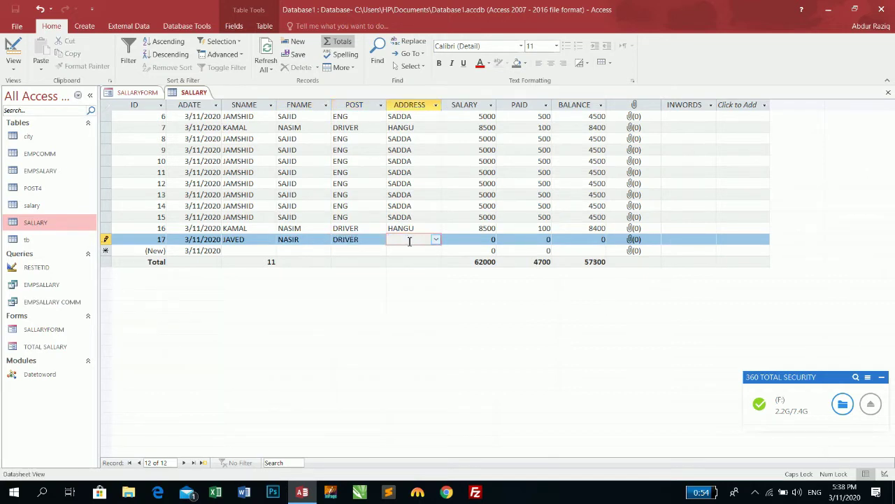
type("SADDA")
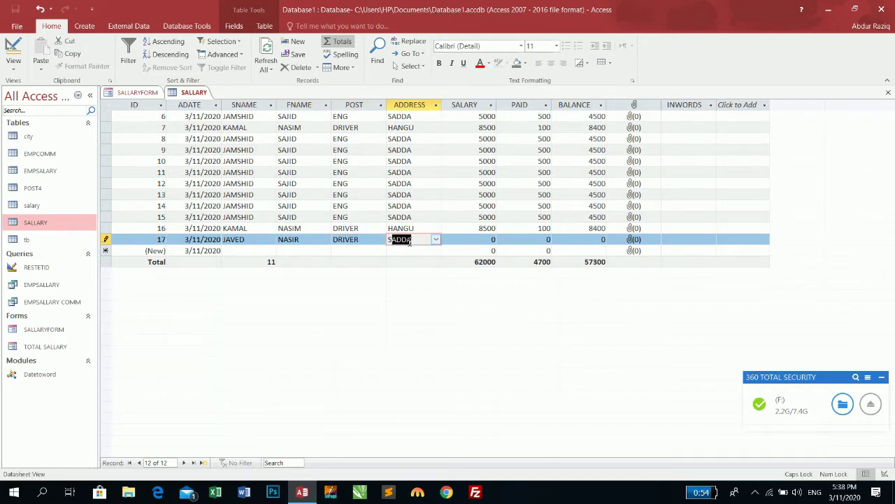
key("Tab")
type("800")
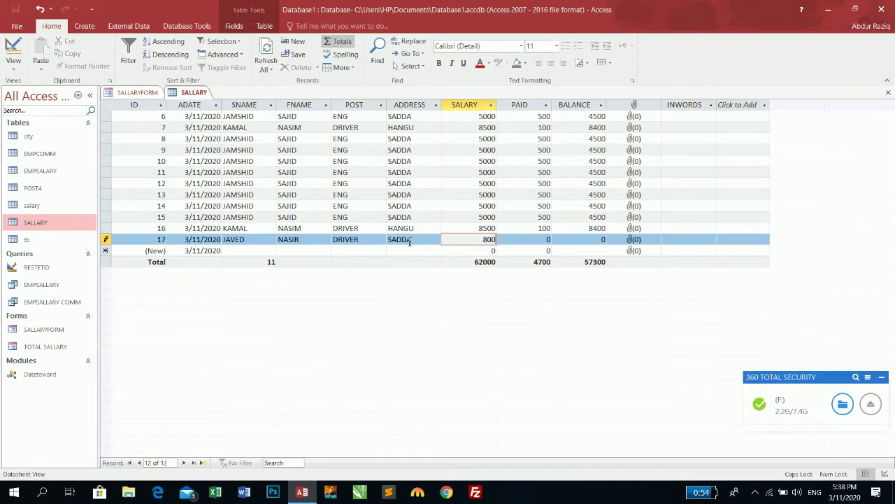
type("0")
key("Tab")
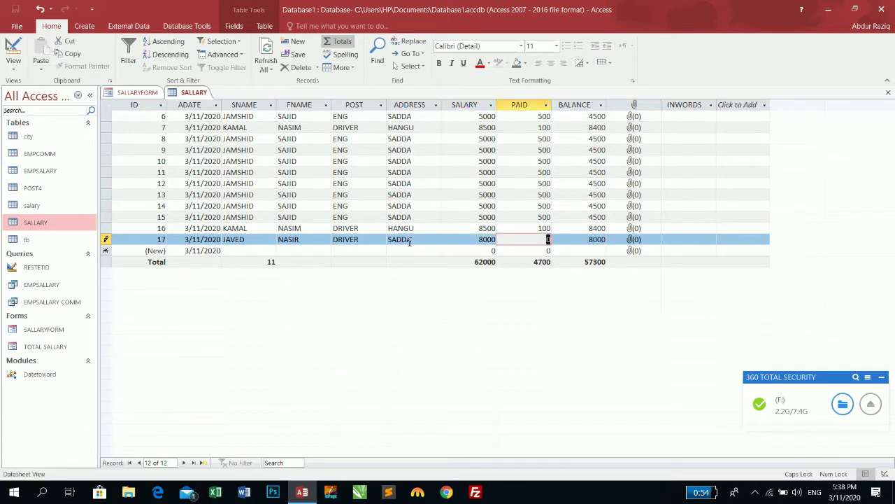
type("3000")
key("Tab")
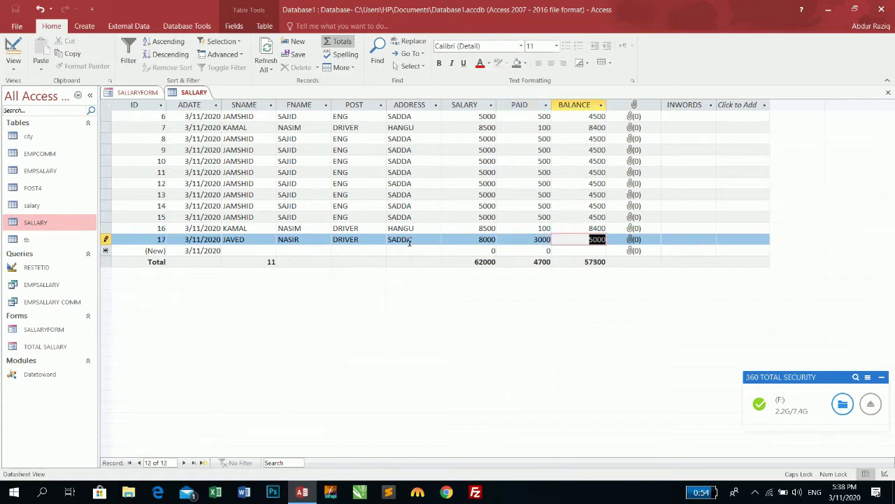
key("Tab")
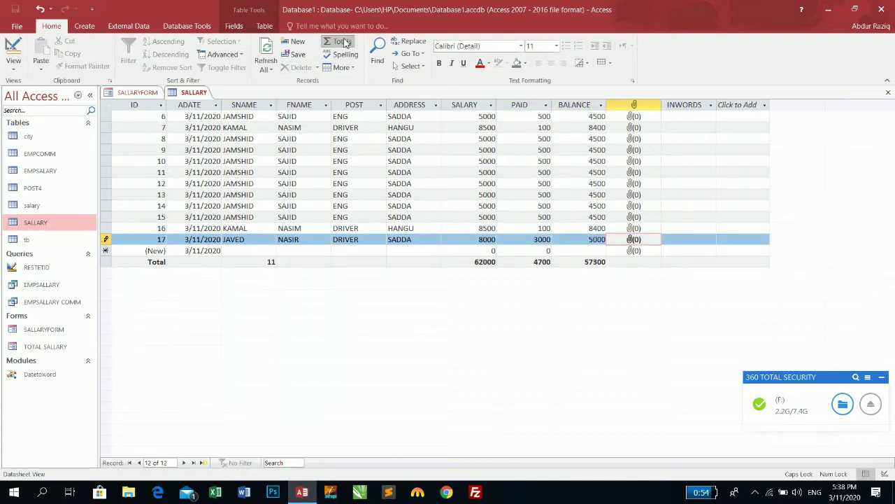
Step: Hide the Totals row and change record 17's PAID to 5000, then 8000
left_click(343, 42)
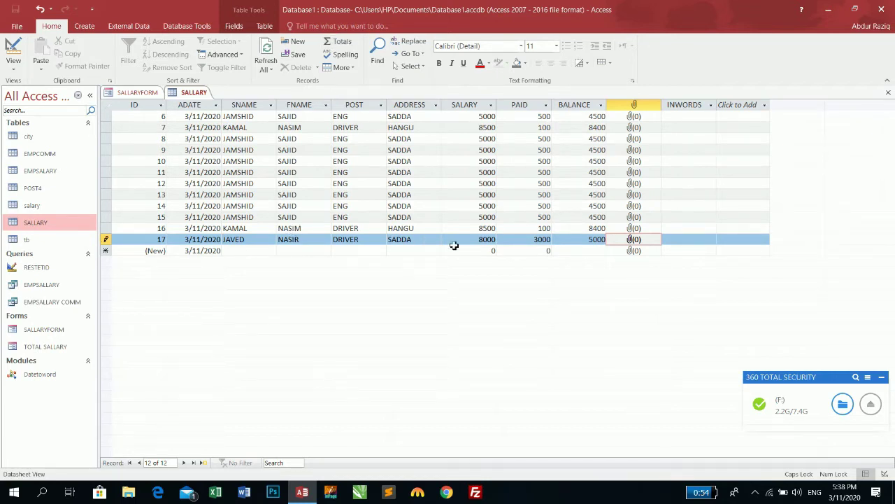
double_click(521, 241)
type("500")
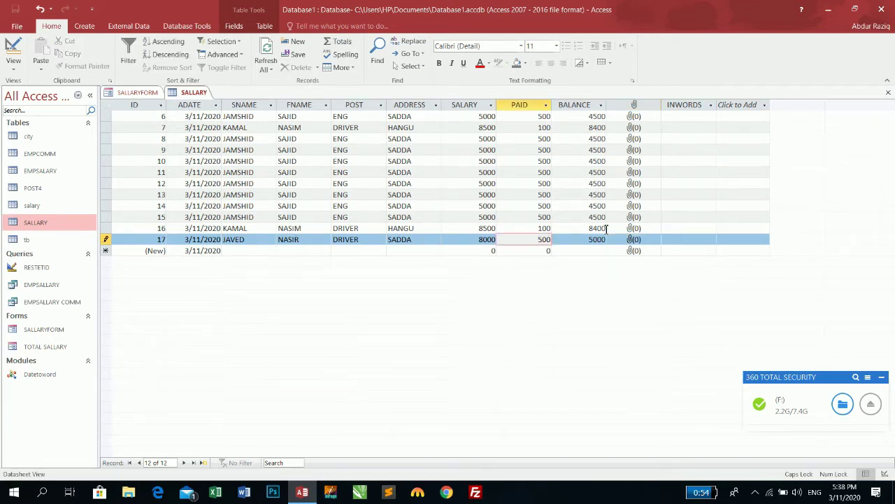
type("0")
key("Tab")
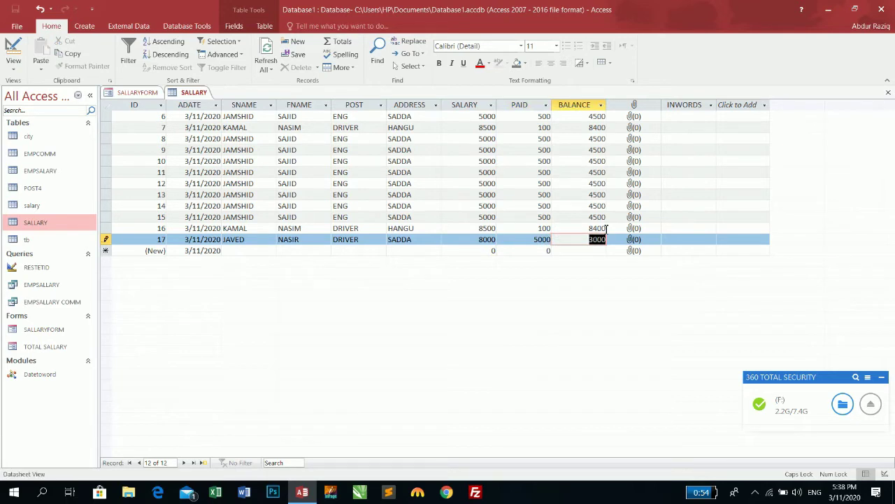
double_click(536, 242)
type("8000")
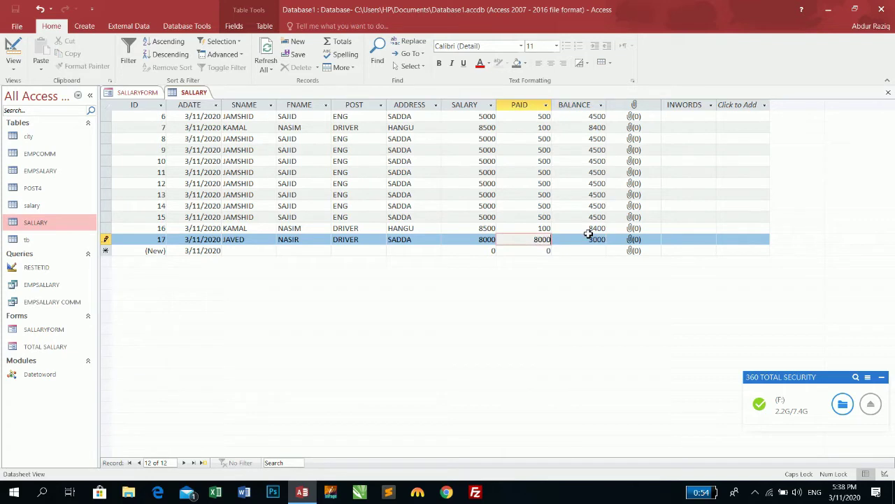
key("Tab")
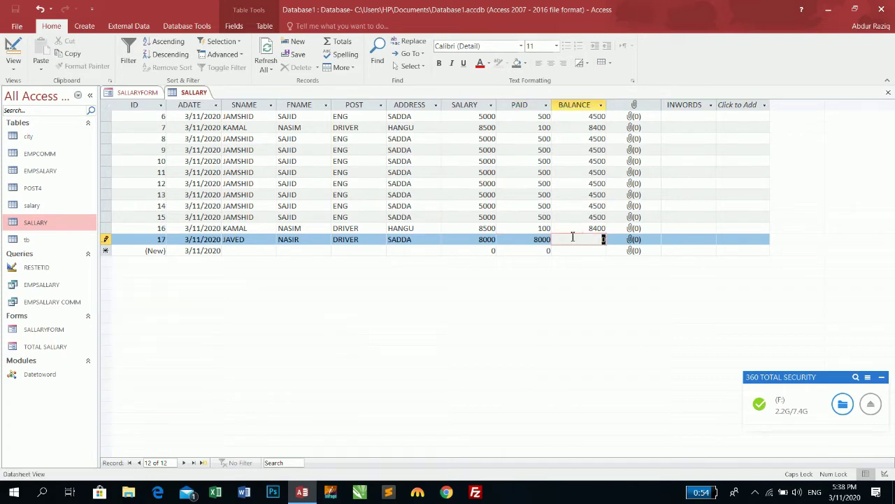
Step: Open the SALLARY table in Design view read-only
double_click(533, 239)
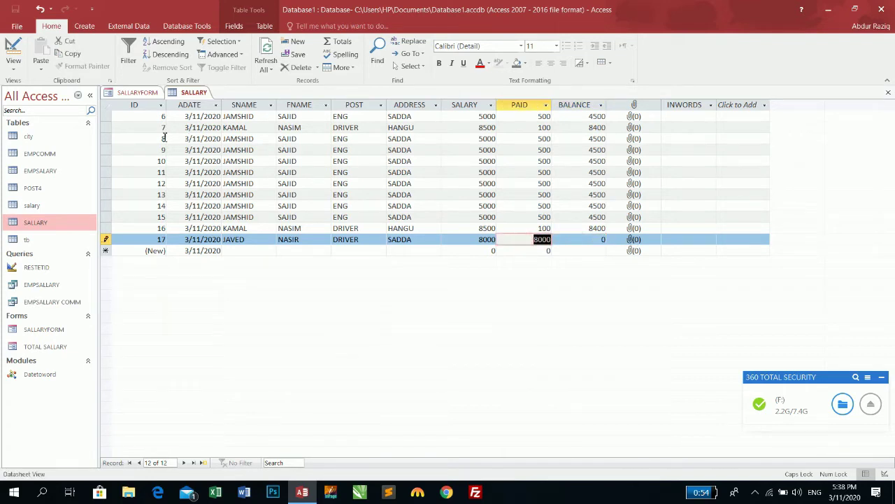
left_click(14, 50)
left_click(429, 289)
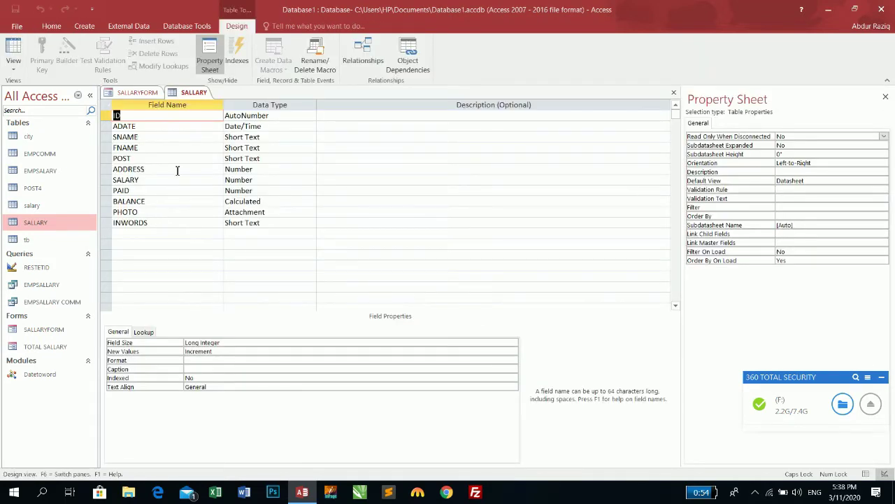
Step: Inspect the BALANCE field's [SALARY]-[PAID] expression and record 17's resulting balance
left_click(158, 201)
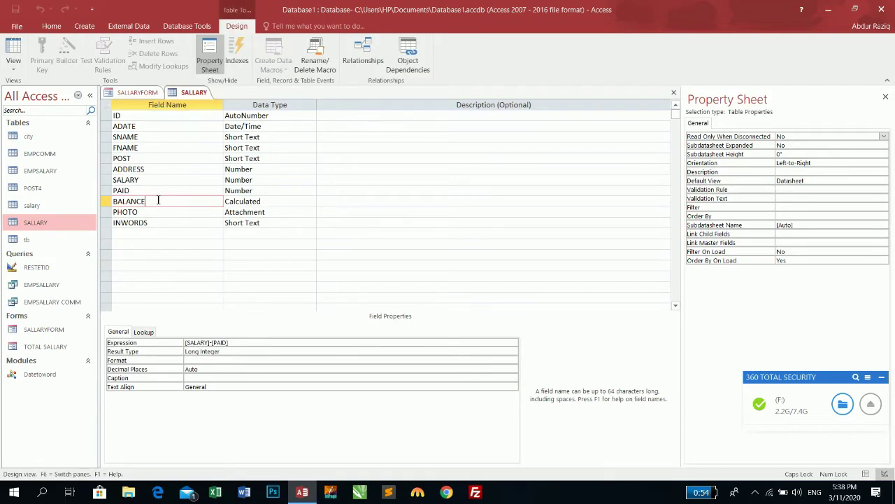
left_click(12, 50)
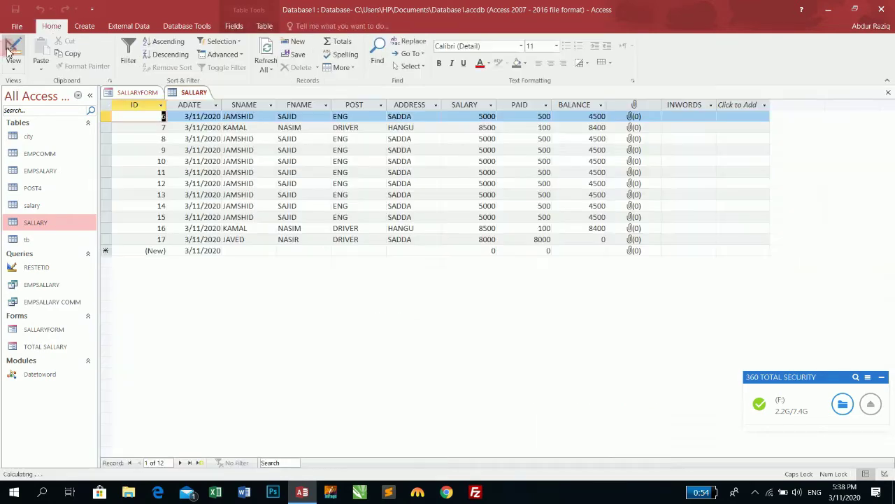
left_click(573, 239)
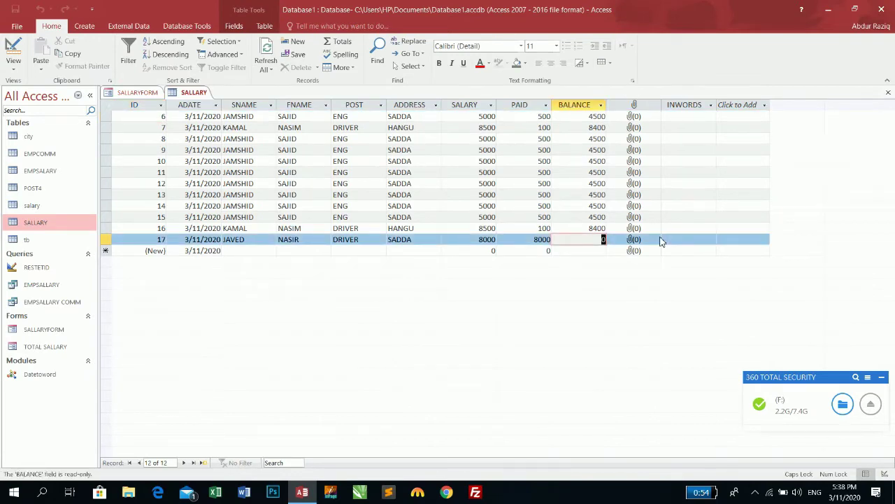
left_click(12, 51)
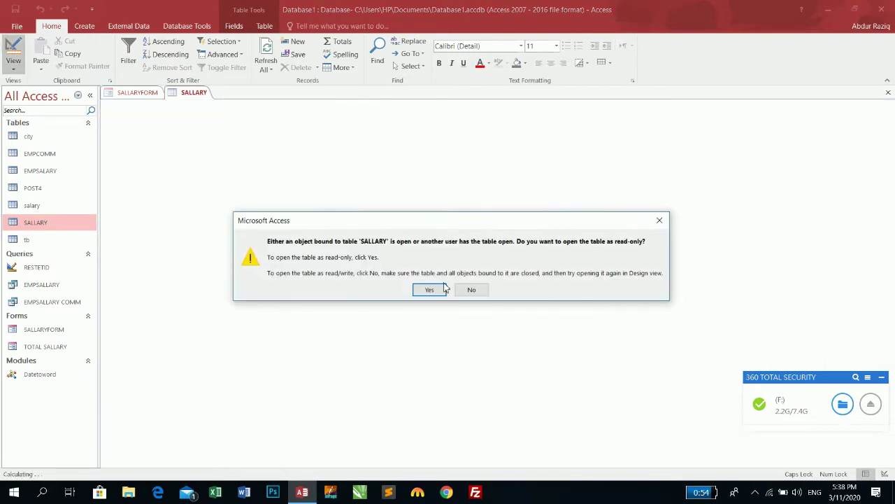
left_click(428, 289)
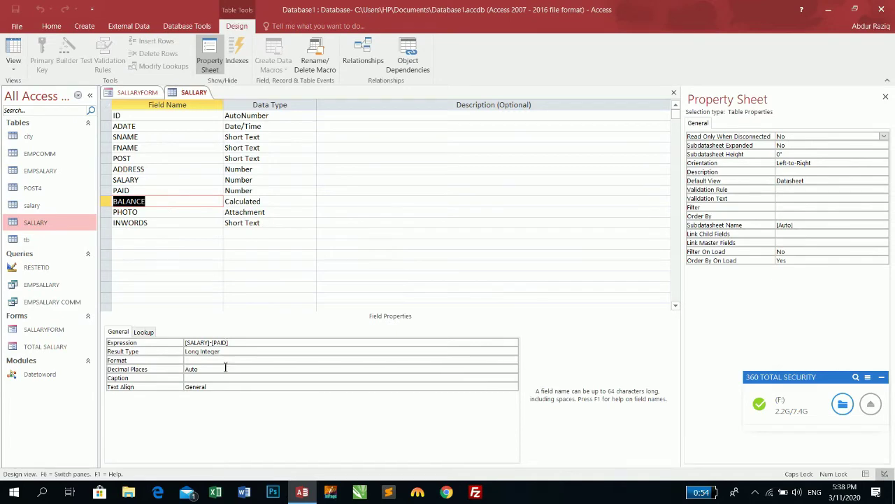
left_click(237, 342)
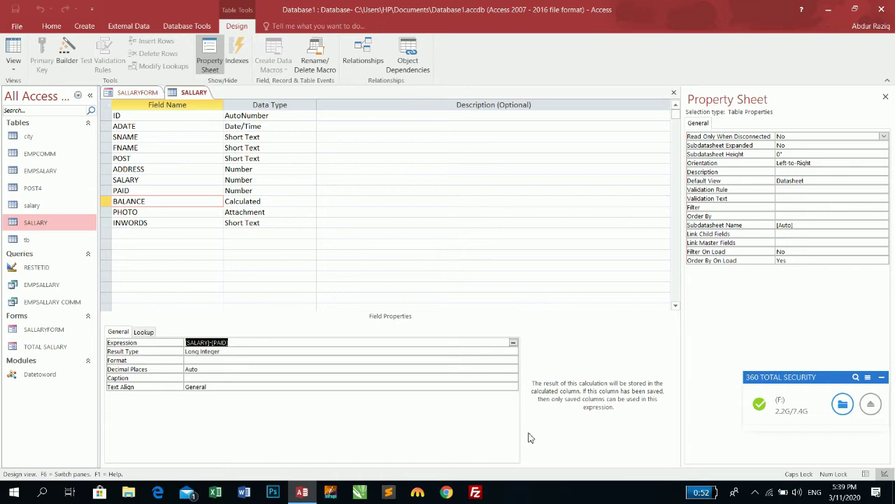
Step: Close the table design, choose to save layout, and cancel the Save As dialog
left_click(673, 92)
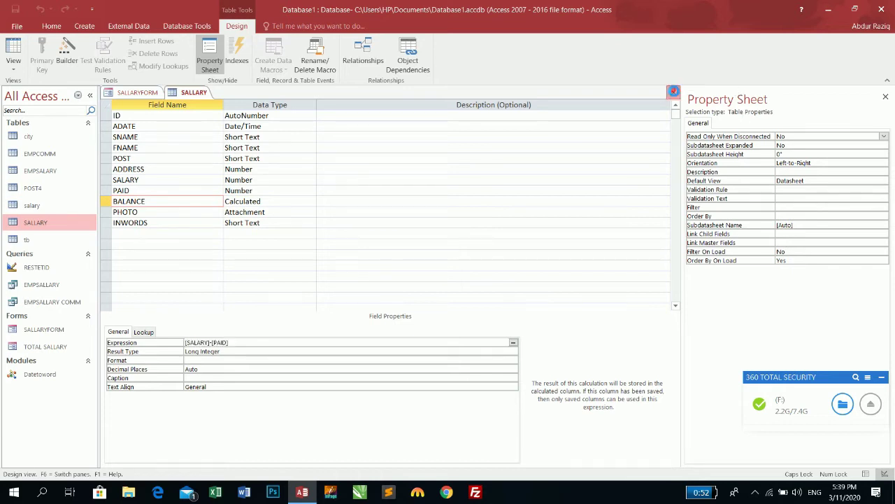
left_click(411, 279)
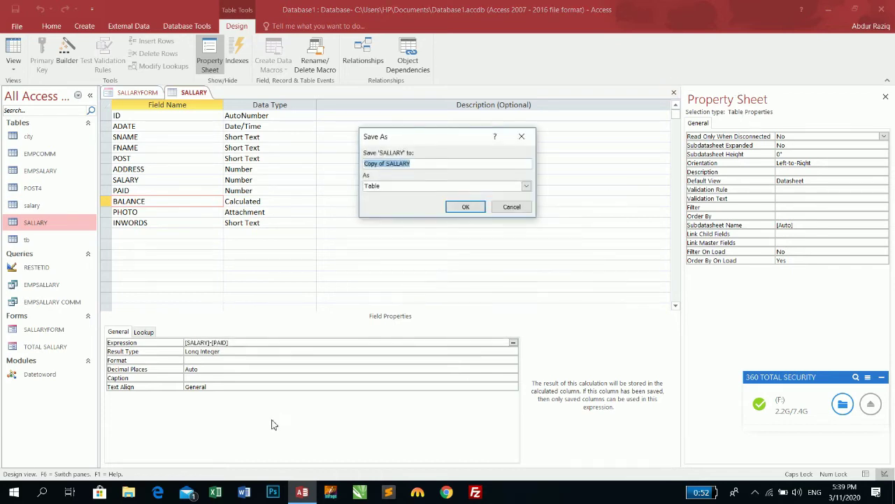
left_click(512, 208)
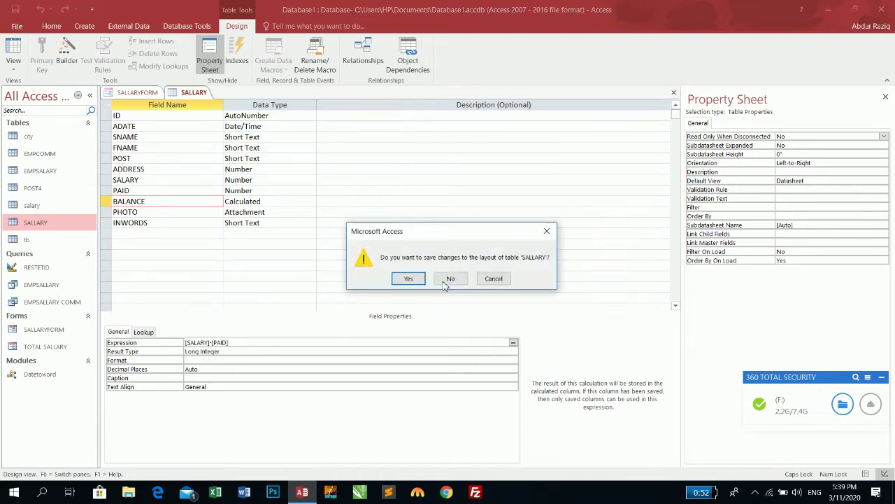
Step: Discard table layout changes, test the Save Record button, and switch SALLARYFORM to Design view
left_click(448, 280)
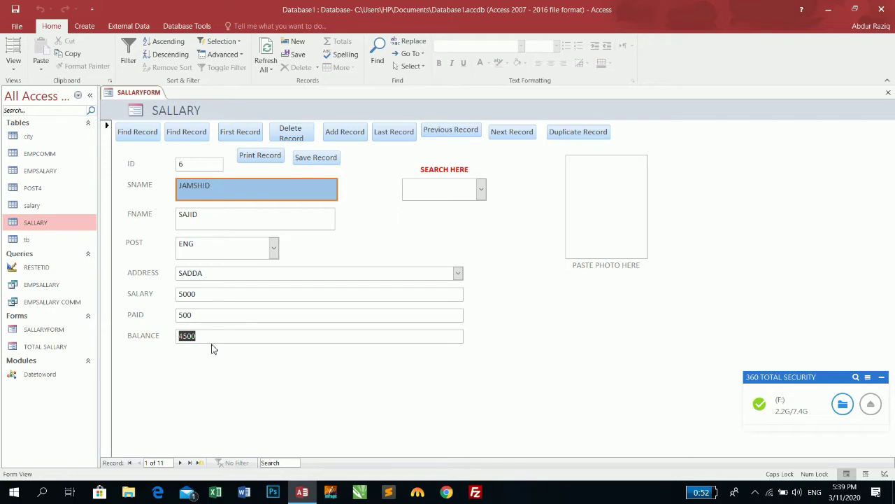
left_click(324, 161)
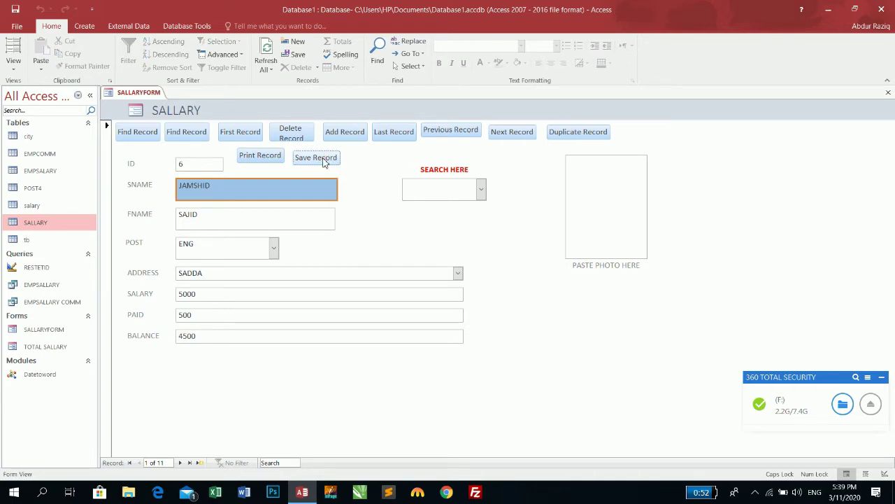
left_click(13, 63)
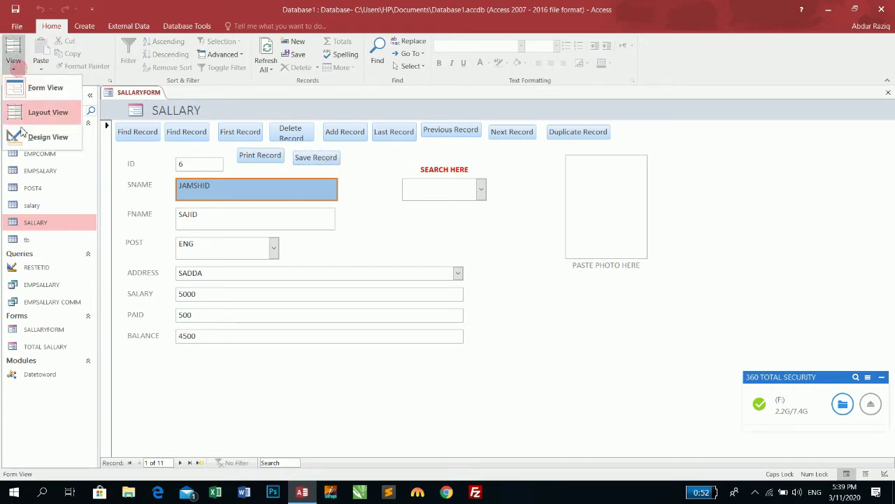
left_click(21, 136)
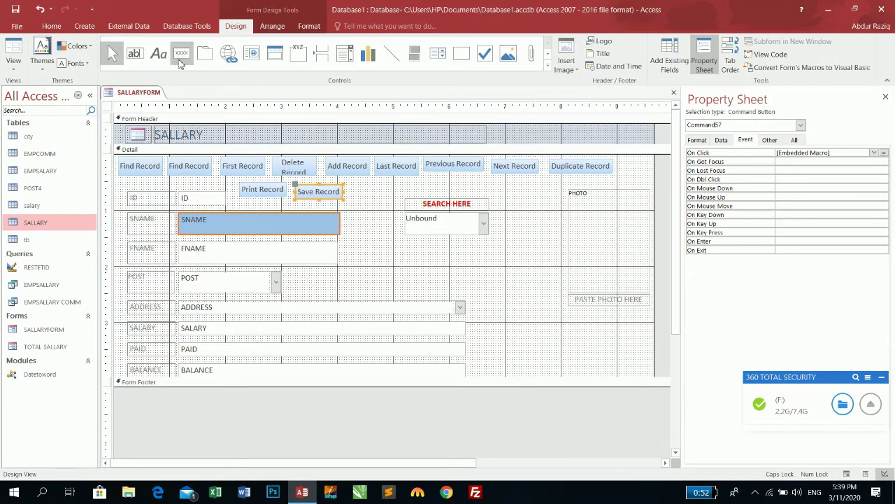
Step: Add an Apply Form Filter button captioned 'Apply Filter' right of Save Record, then view Form view
left_click(180, 54)
left_click_drag(350, 185, 385, 200)
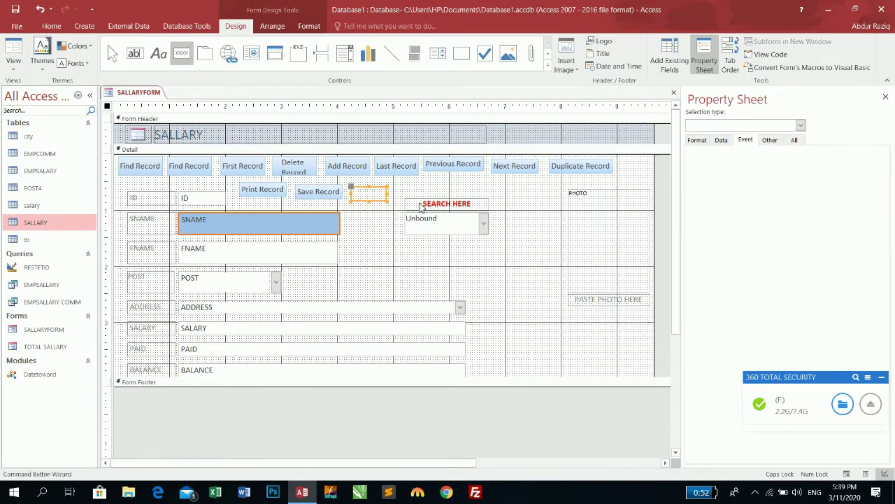
left_click(424, 189)
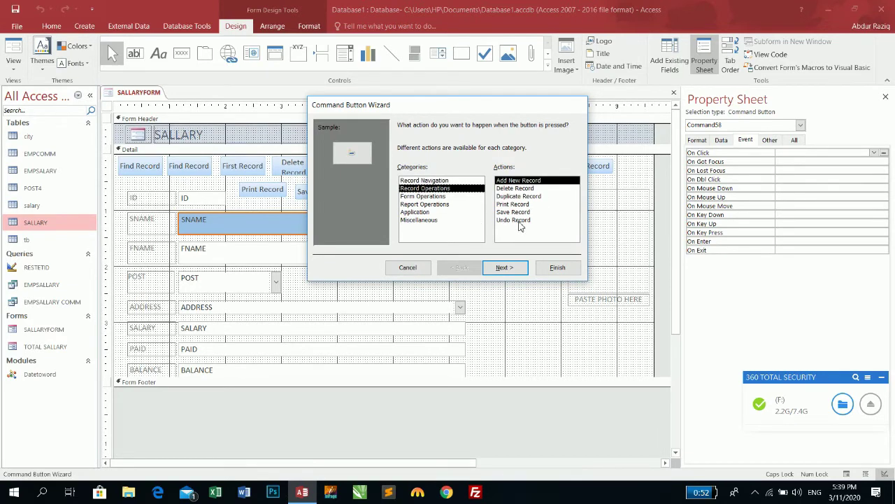
left_click(517, 219)
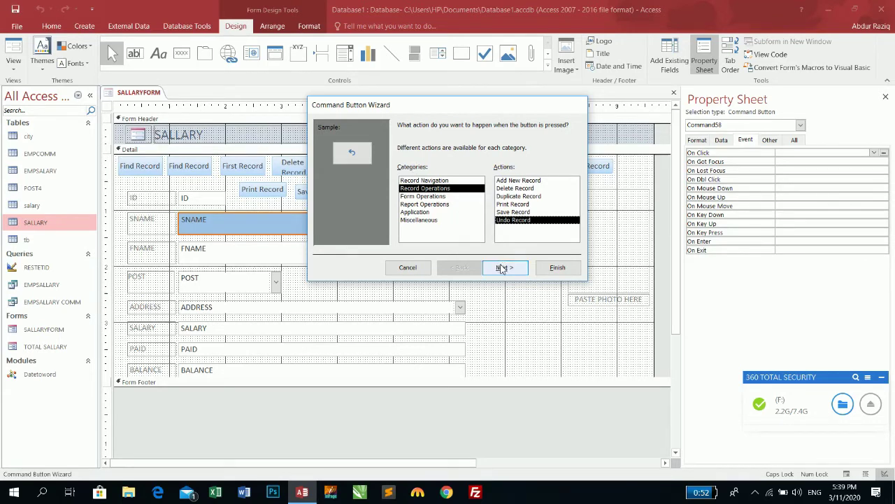
left_click(424, 197)
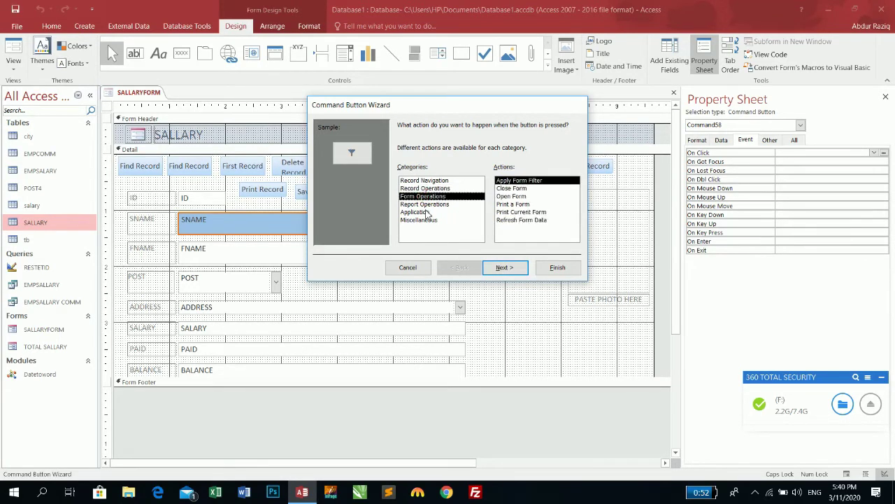
left_click(504, 268)
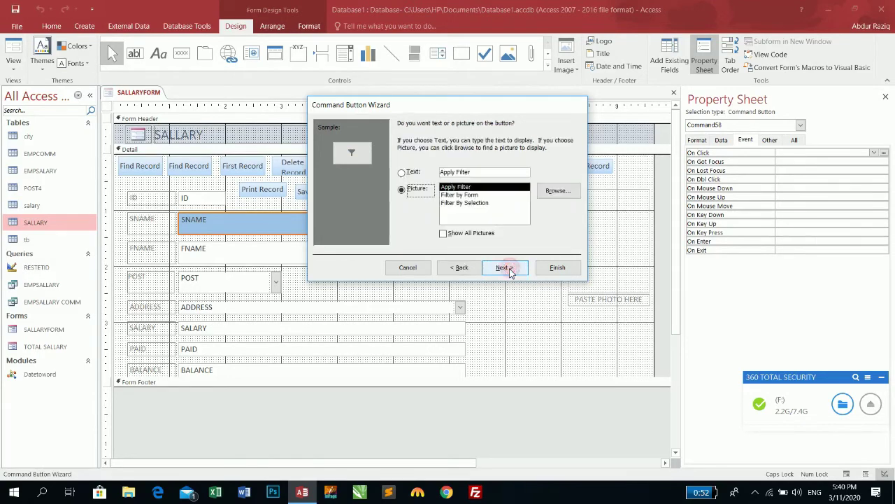
key("alt+t")
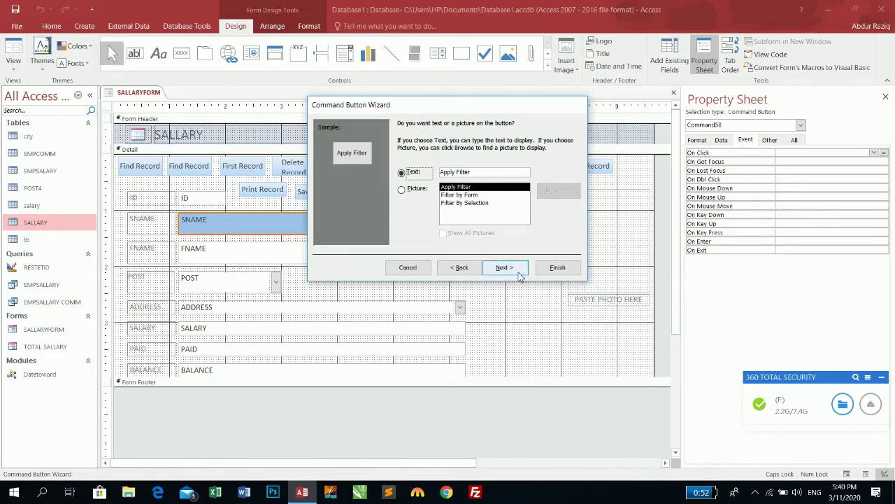
left_click(519, 276)
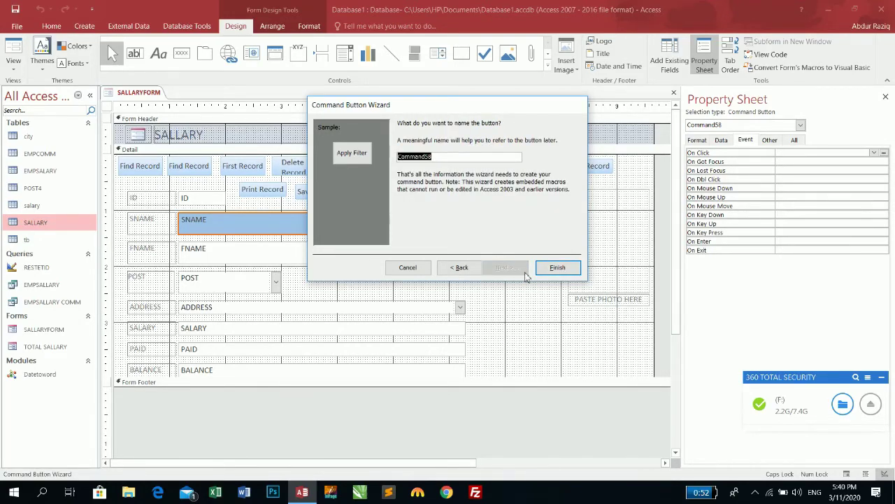
left_click(557, 268)
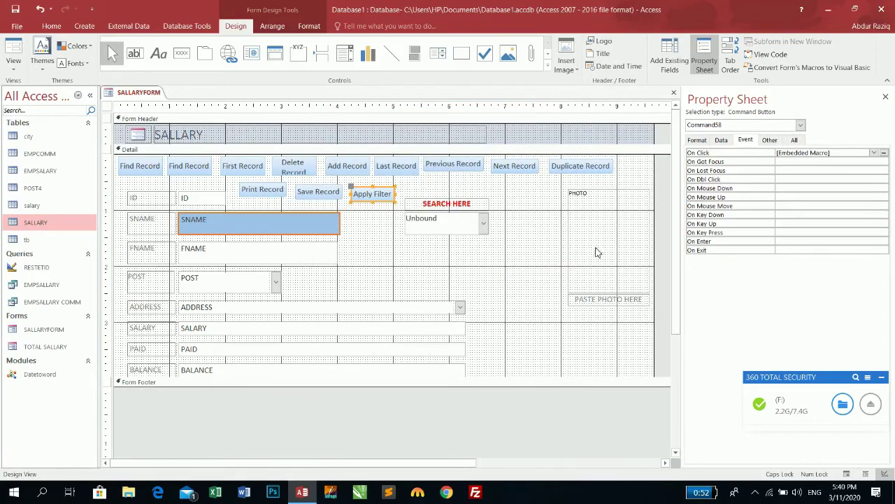
left_click(9, 47)
Step: Test the Apply Filter button and return SALLARYFORM to Design view
left_click(371, 161)
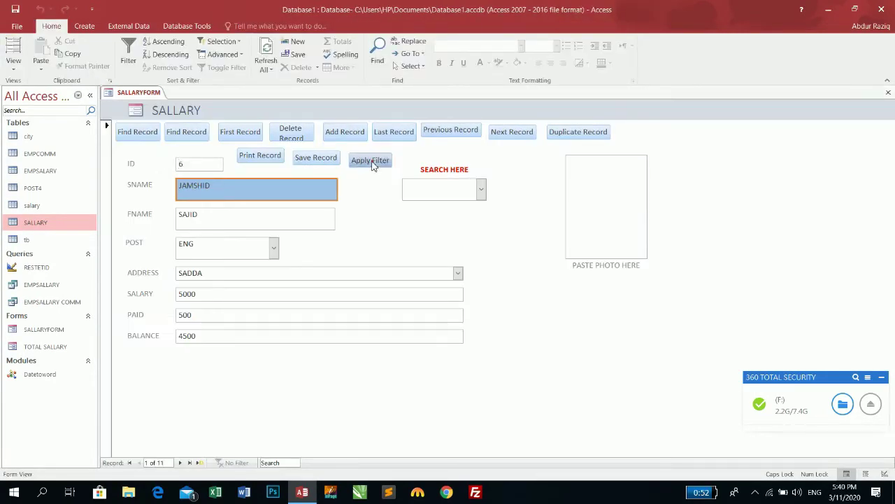
left_click(9, 73)
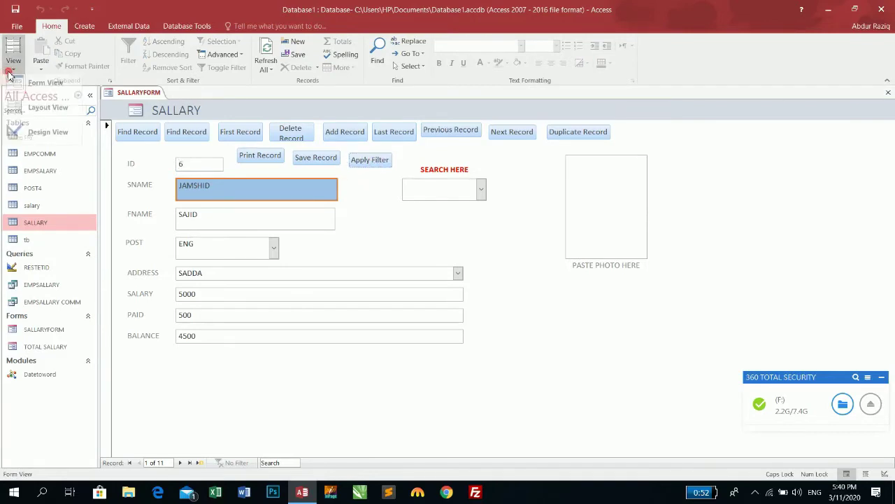
left_click(44, 136)
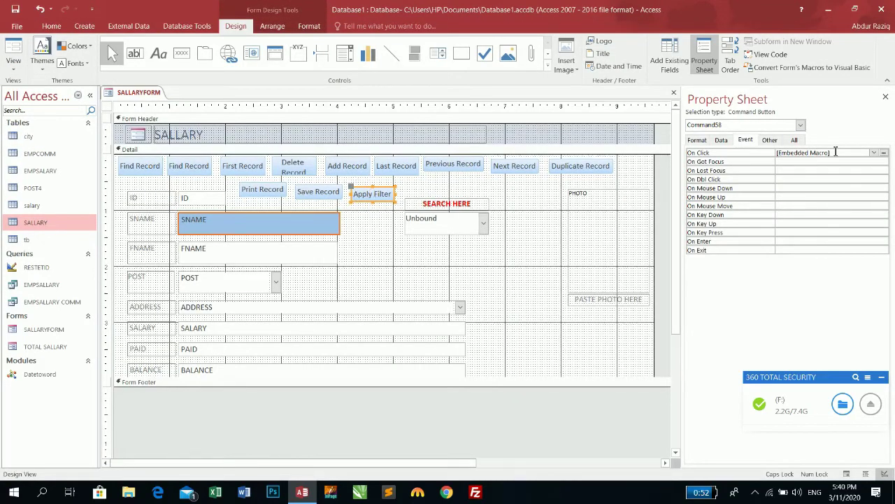
Step: Review the button's Data, Other and Format properties, then select the whole form's properties
left_click(721, 140)
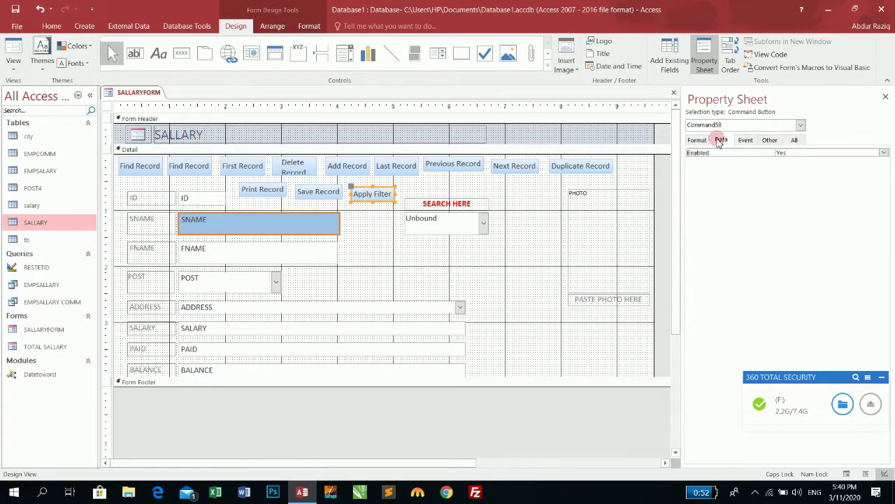
left_click(770, 140)
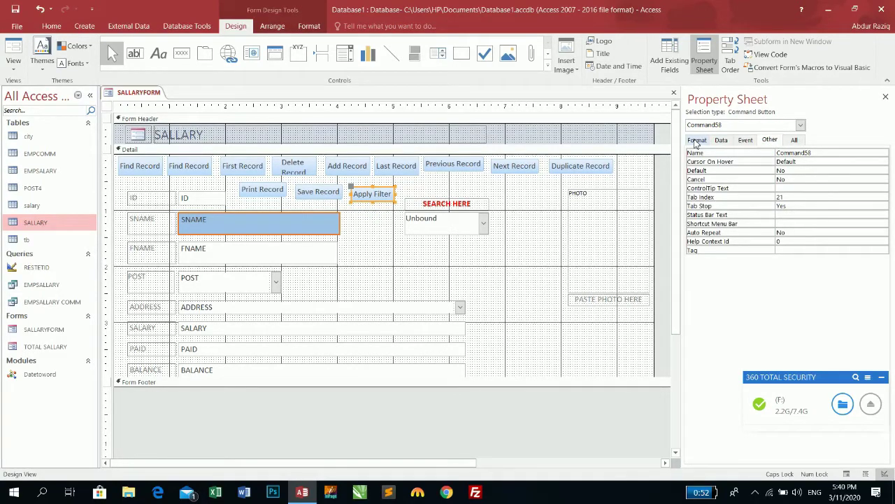
left_click(697, 140)
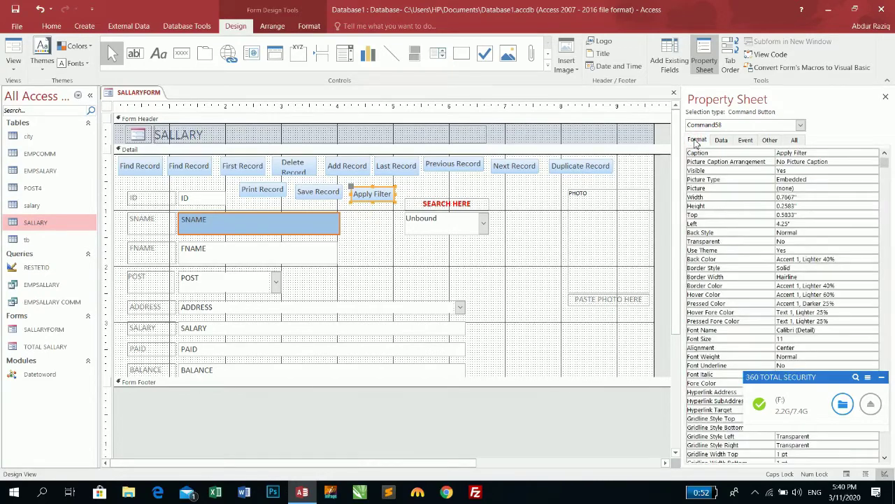
left_click(770, 140)
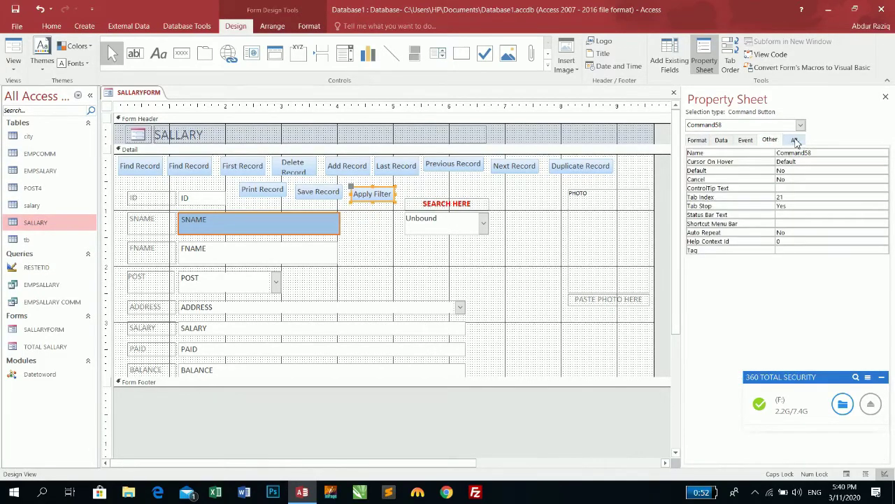
left_click(549, 389)
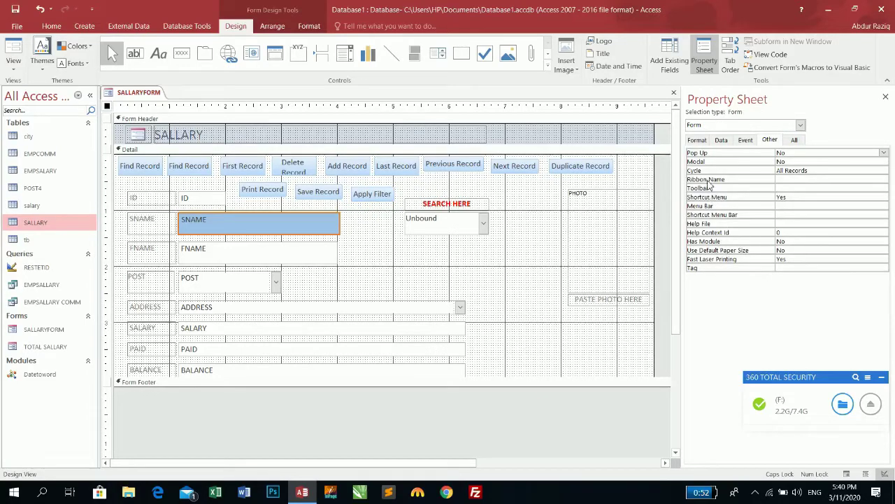
Step: Set the form's Filter On Load to Yes and Filter to [ENTER NAME], then open Form view
left_click(704, 141)
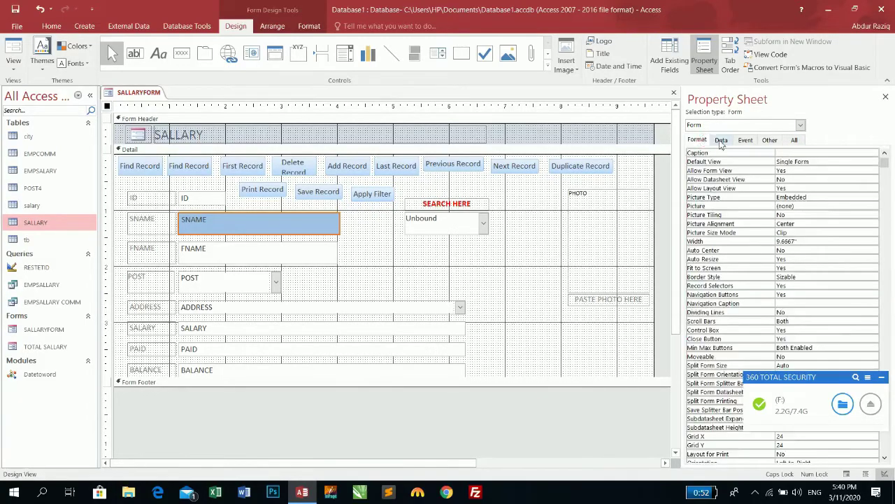
left_click(721, 140)
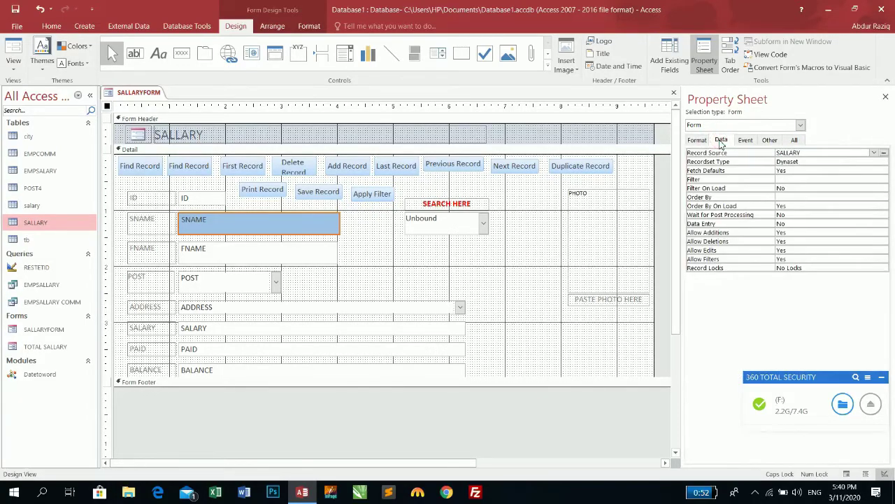
left_click(789, 188)
double_click(789, 188)
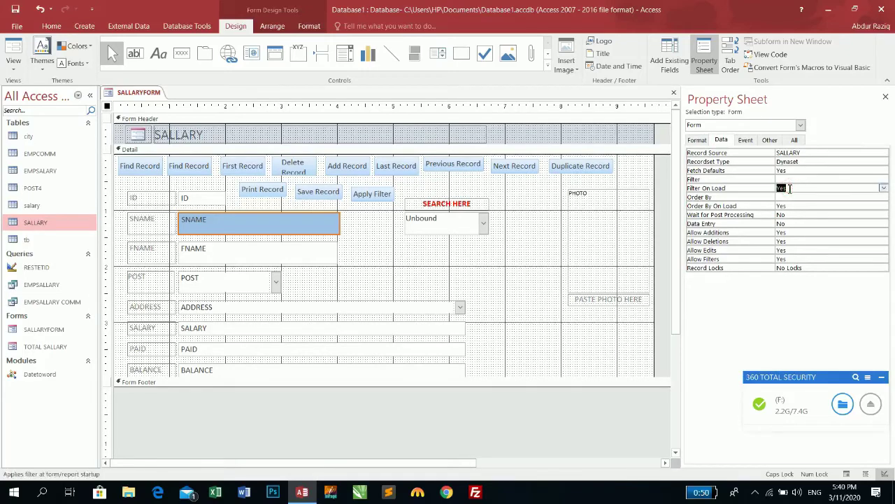
left_click(782, 179)
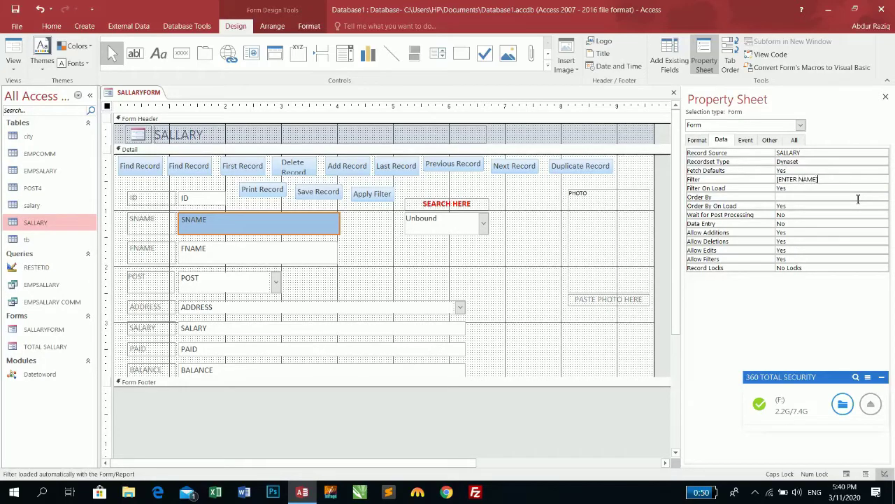
key("Return")
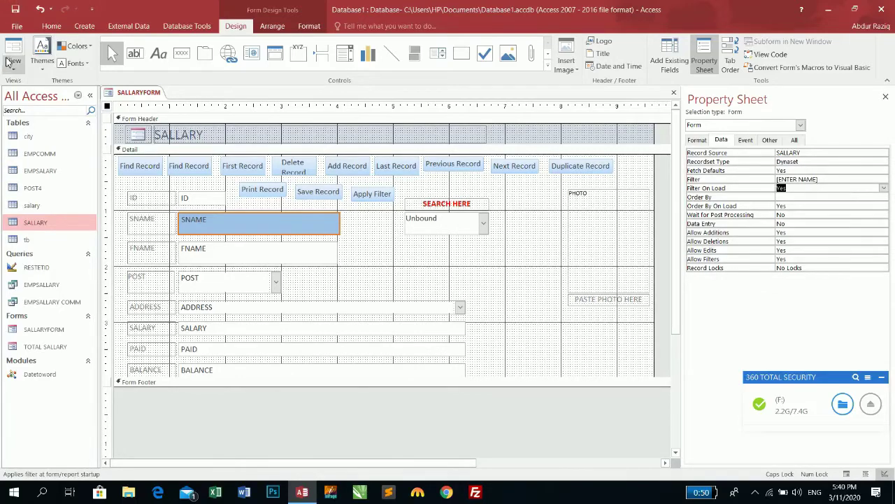
left_click(13, 53)
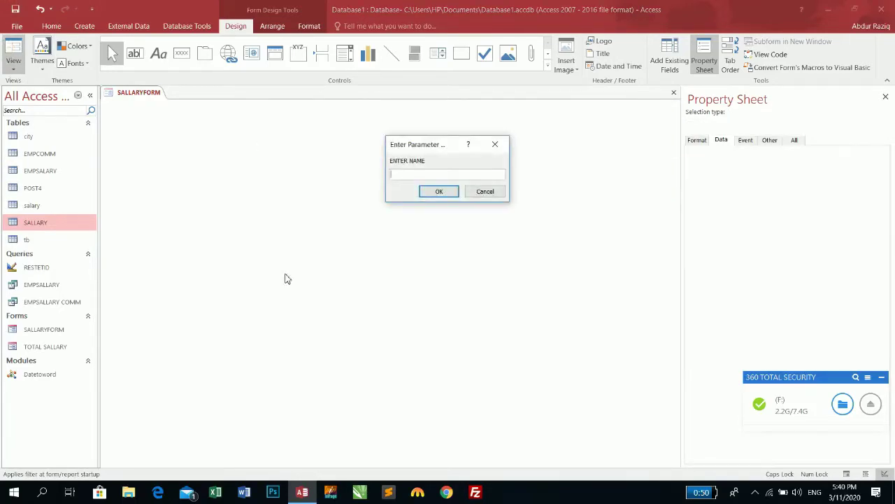
Step: Enter an employee name at the ENTER NAME prompt, test Apply Filter, and close SALLARYFORM
type("JAMSHID")
key("Return")
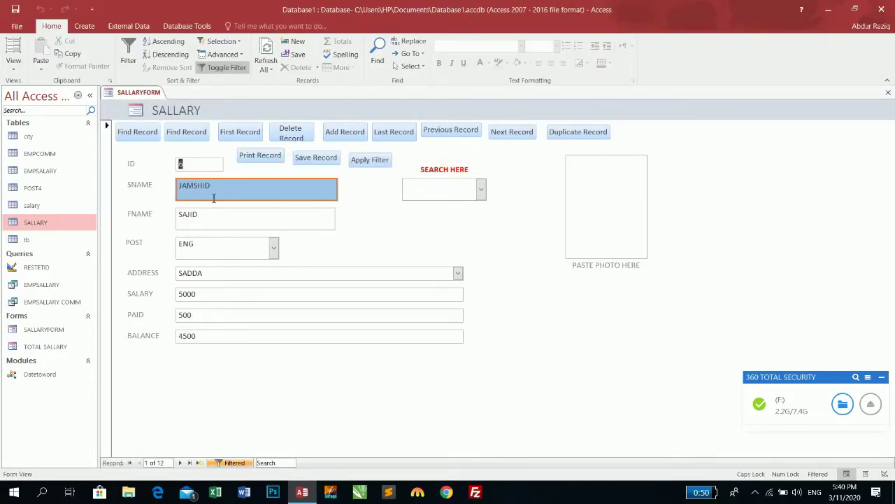
left_click(370, 161)
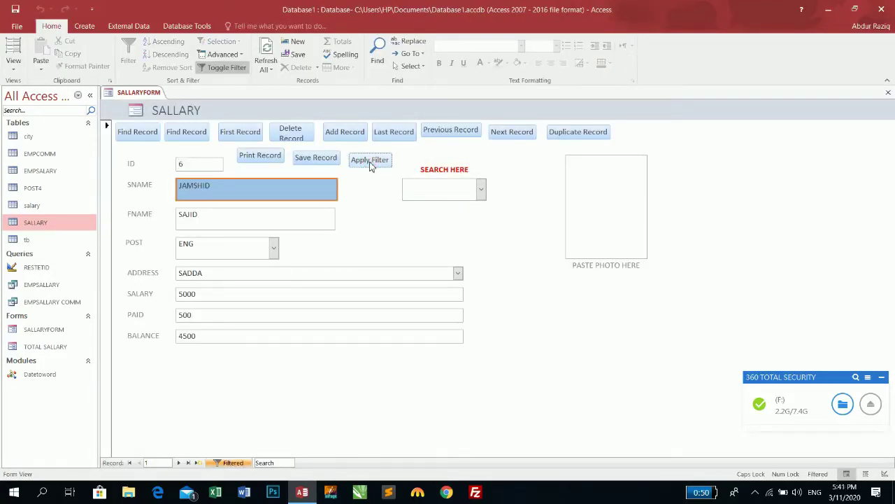
left_click(13, 51)
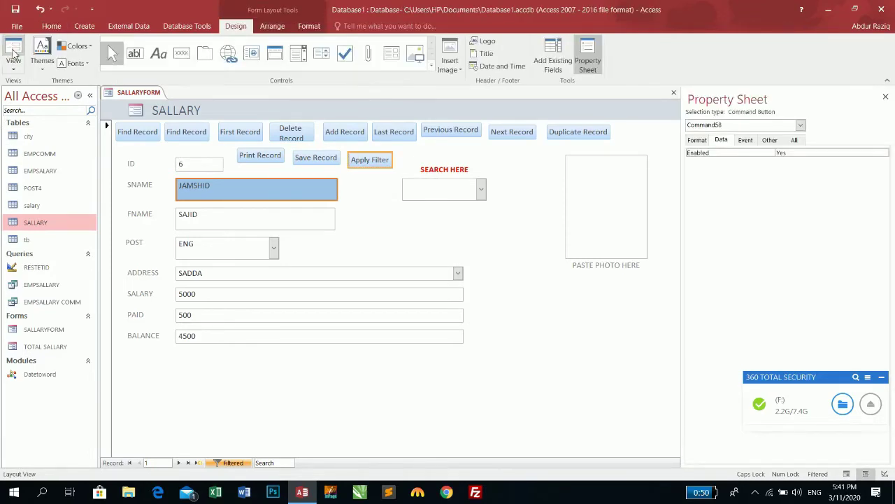
left_click(14, 51)
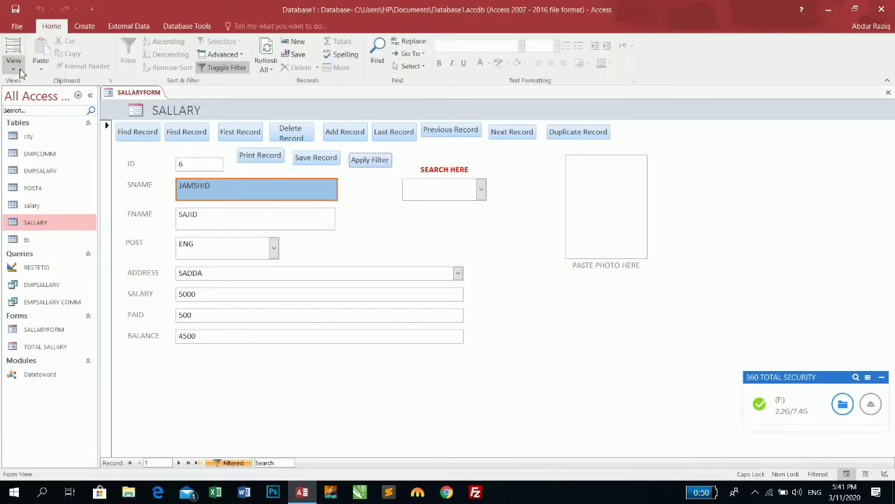
left_click(884, 93)
Step: Check the SALLARY table, reopen SALLARYFORM, submit a name, and test Apply Filter again
double_click(40, 222)
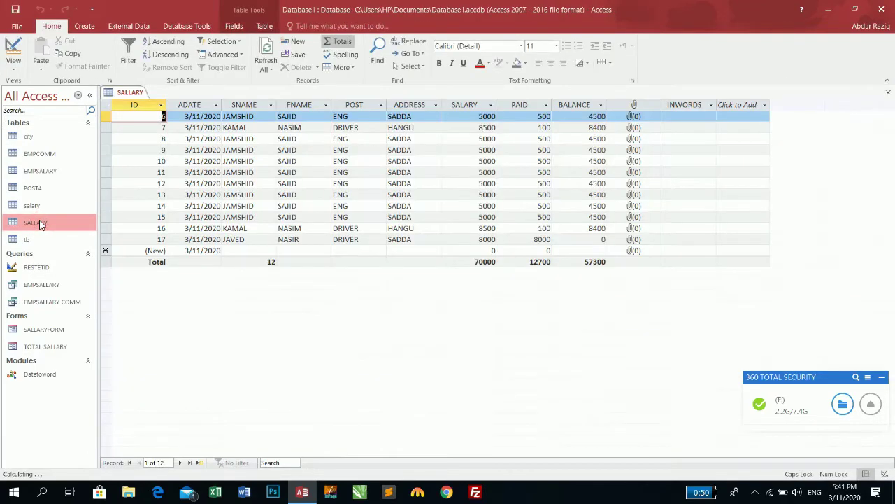
left_click(889, 92)
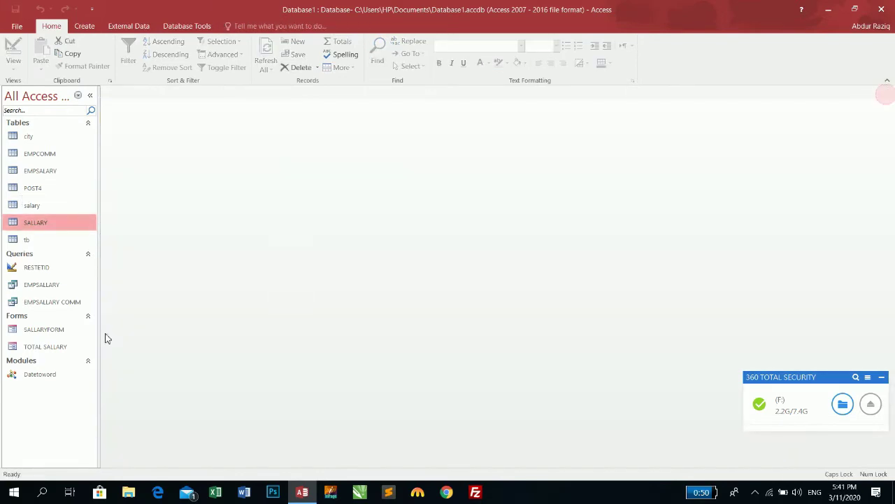
left_click(50, 333)
double_click(50, 333)
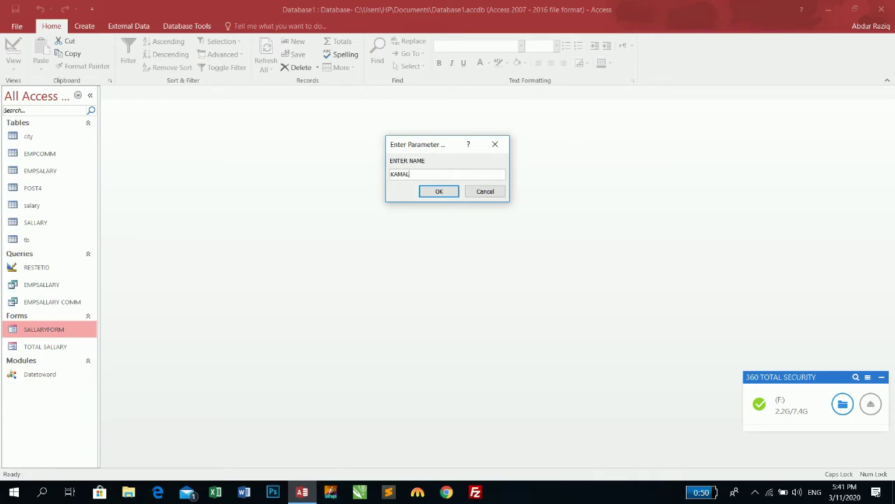
key("Return")
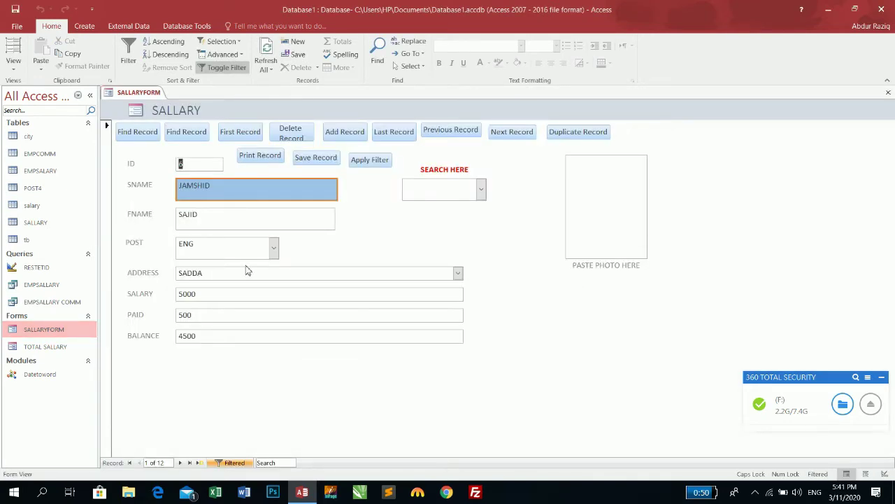
left_click(372, 161)
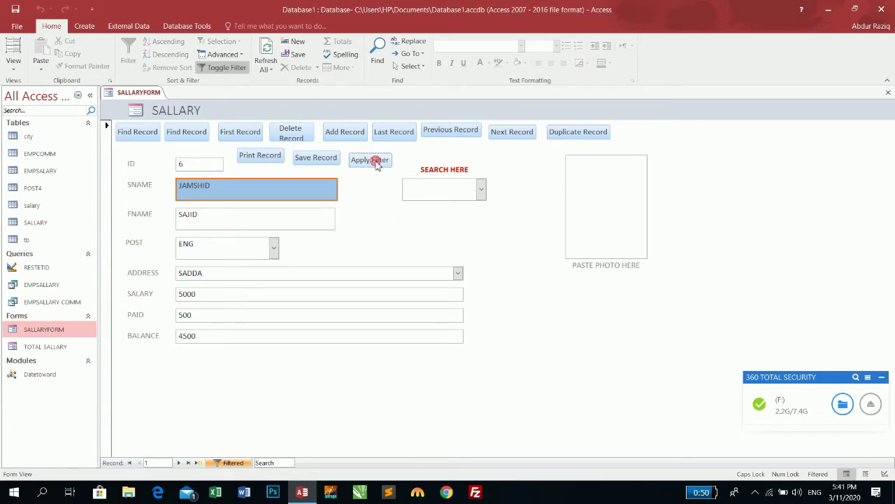
Step: Toggle the Apply Filter button off so all 12 records show
left_click(13, 62)
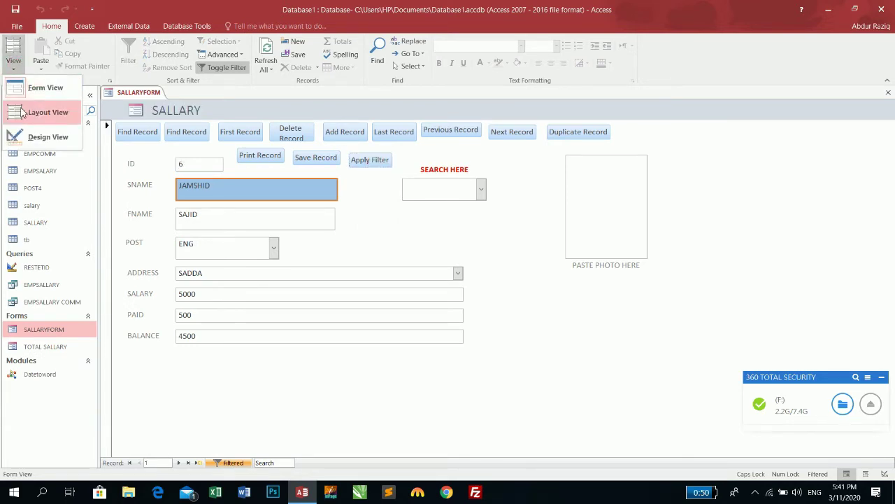
left_click(42, 90)
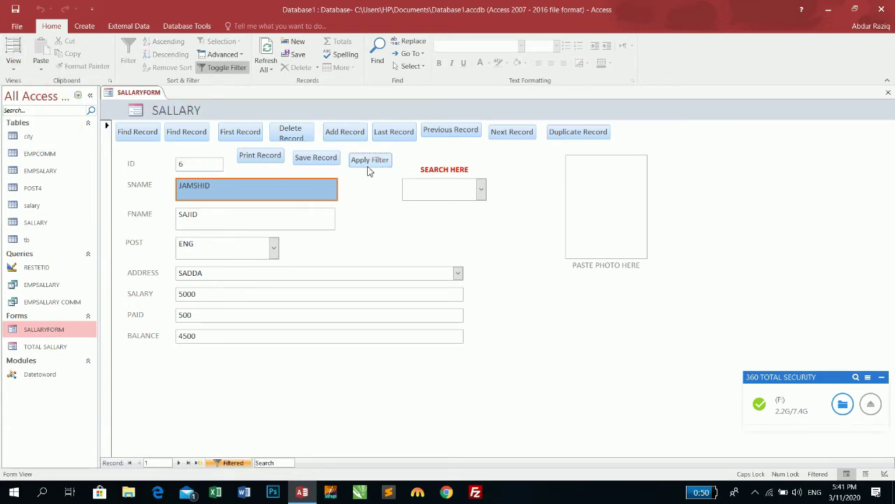
left_click(368, 168)
left_click(368, 163)
Step: Jump to records ID 8 and ID 17 via the search list, then reapply the filter to ID 6
left_click(481, 189)
left_click(450, 227)
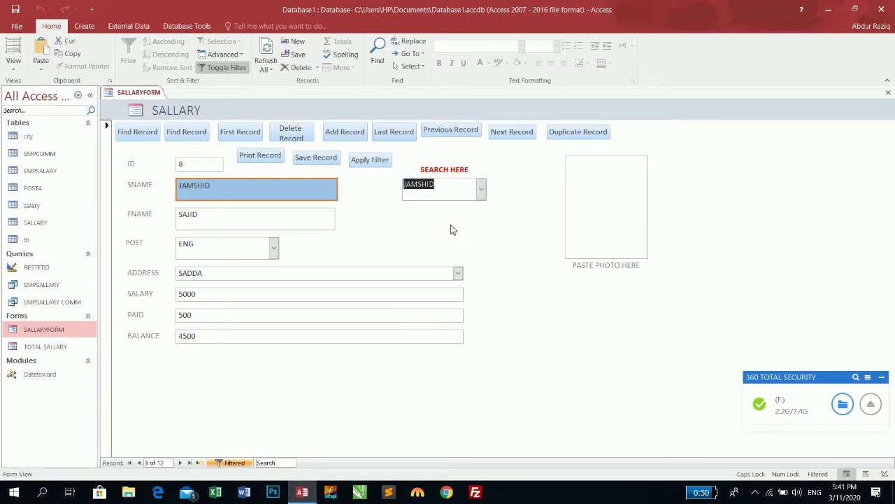
left_click(482, 189)
left_click(414, 324)
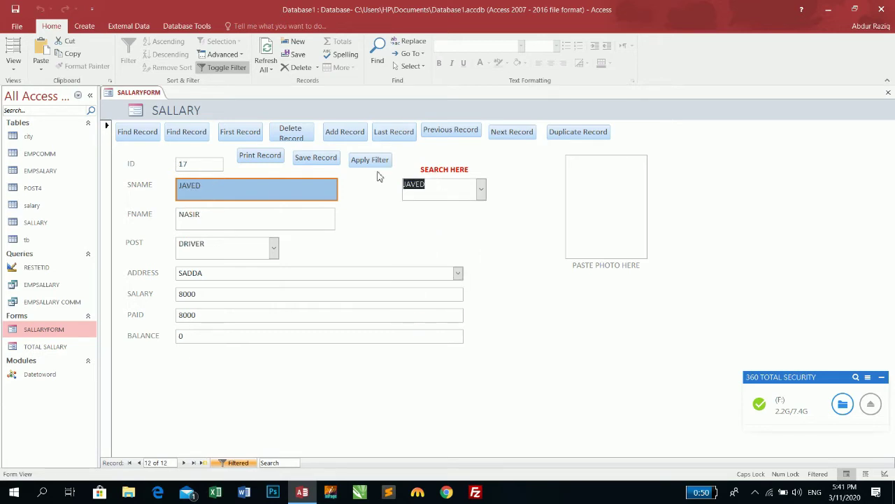
left_click(375, 163)
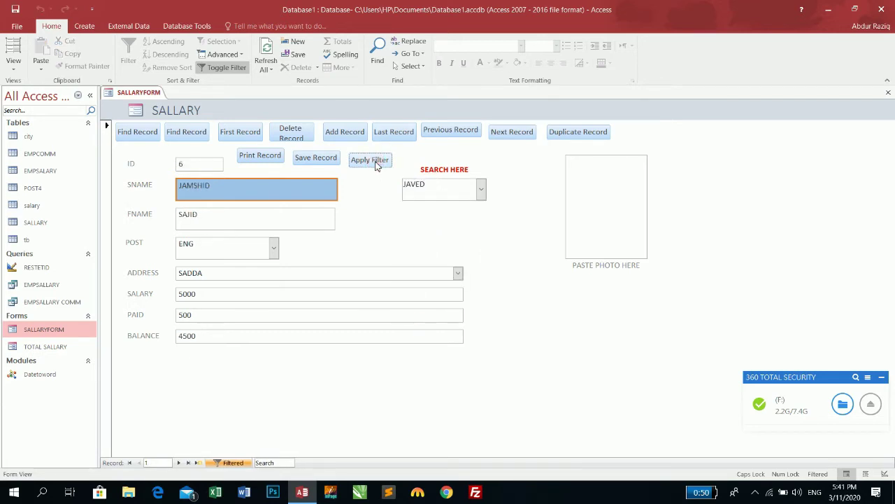
Step: In Design View, replace the form's Filter property with NAME
left_click(15, 67)
left_click(27, 134)
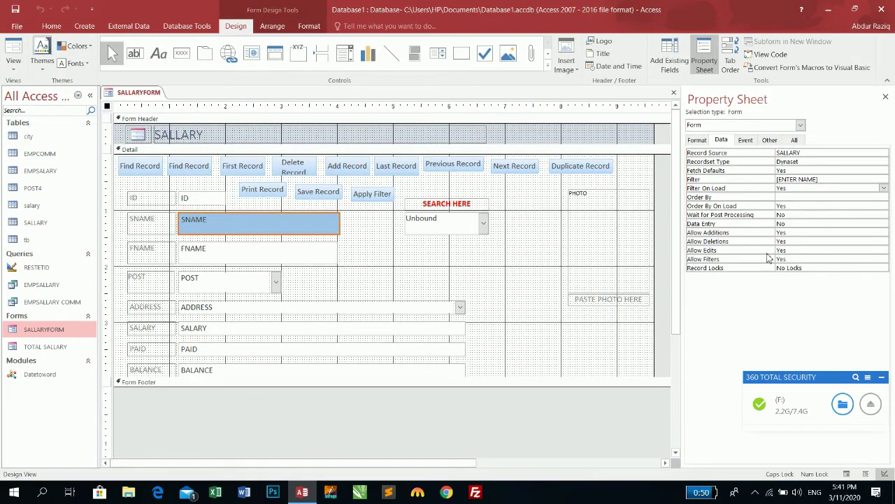
left_click(829, 181)
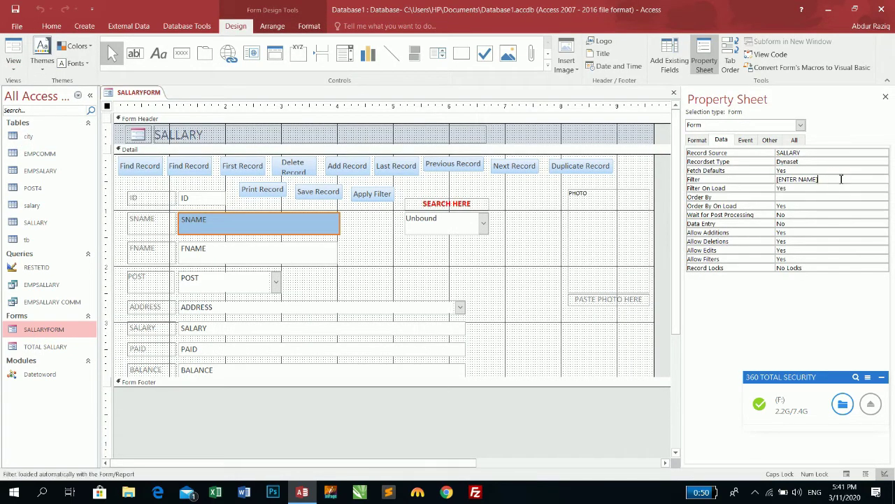
double_click(830, 180)
type("NAME")
key("Return")
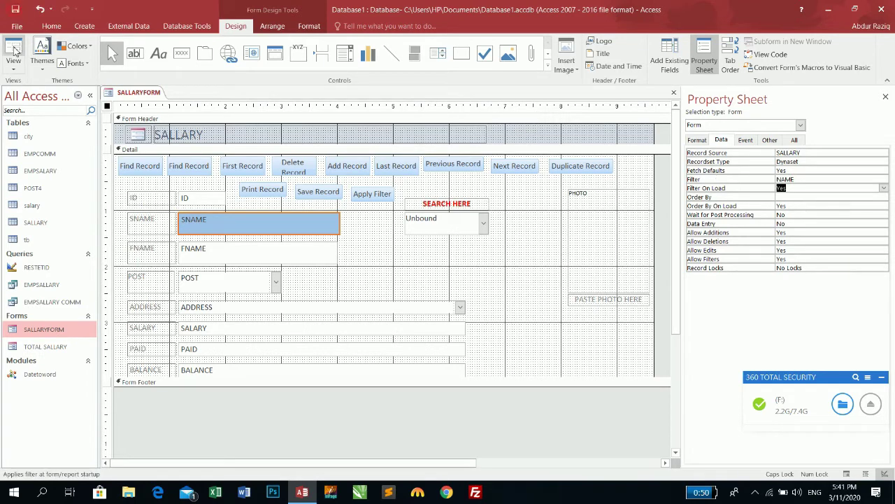
Step: Switch to Form view and answer the NAME parameter prompt with an employee name
left_click(14, 49)
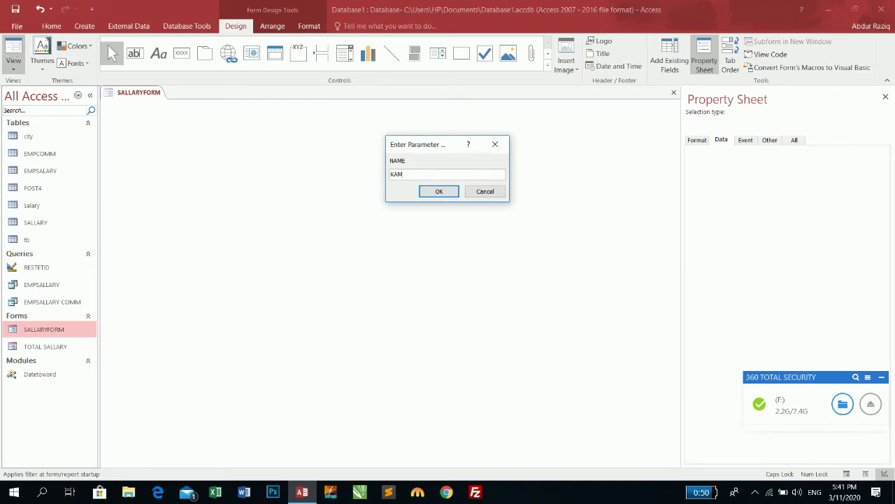
type("KAMAL")
key("Return")
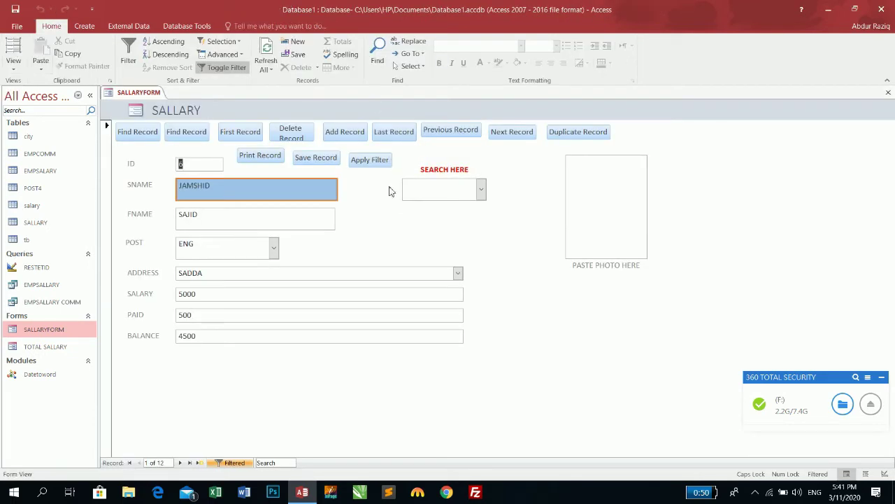
Step: Test the Apply Filter button, then review the Filter and Filter On Load settings in Design View
left_click(370, 160)
left_click(10, 73)
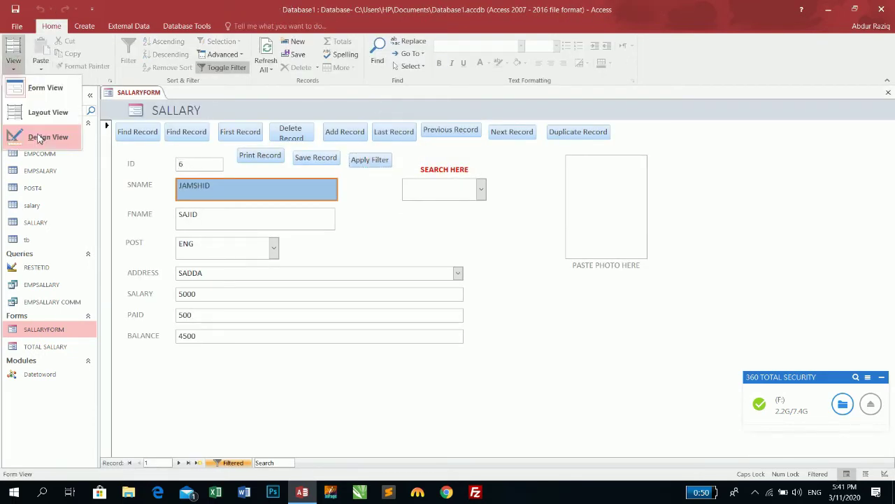
left_click(38, 136)
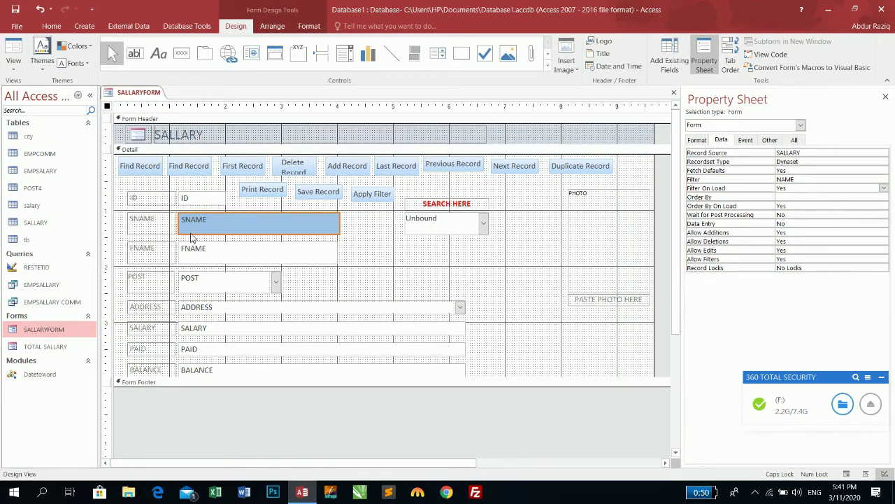
left_click(780, 181)
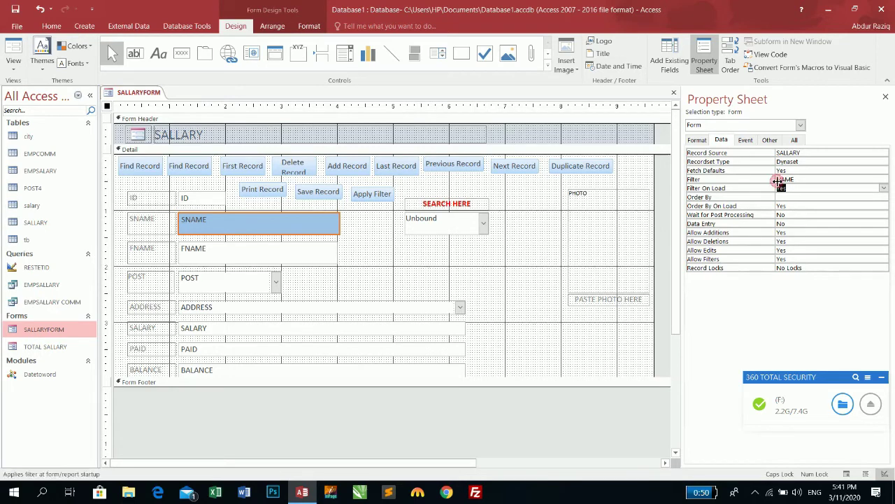
key("Down")
Step: Retest the filter in Form view, close and reopen SALLARYFORM, and briefly open TOTAL SALLARY
left_click(13, 52)
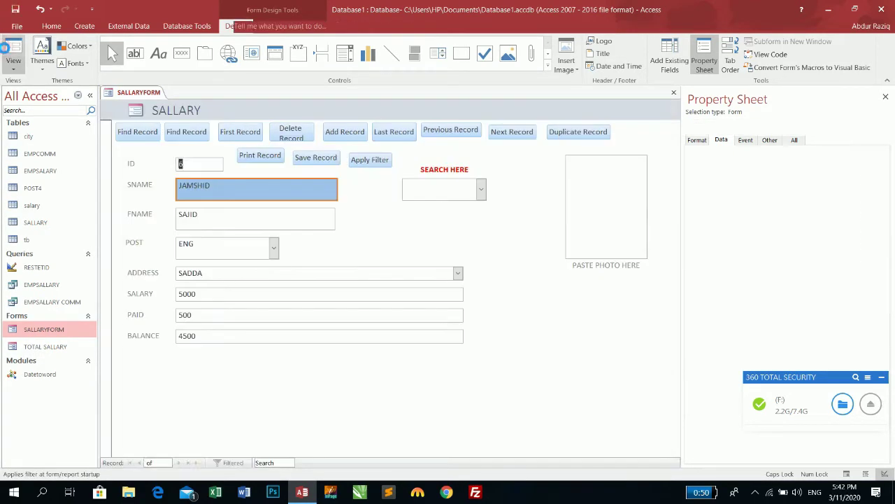
left_click(371, 160)
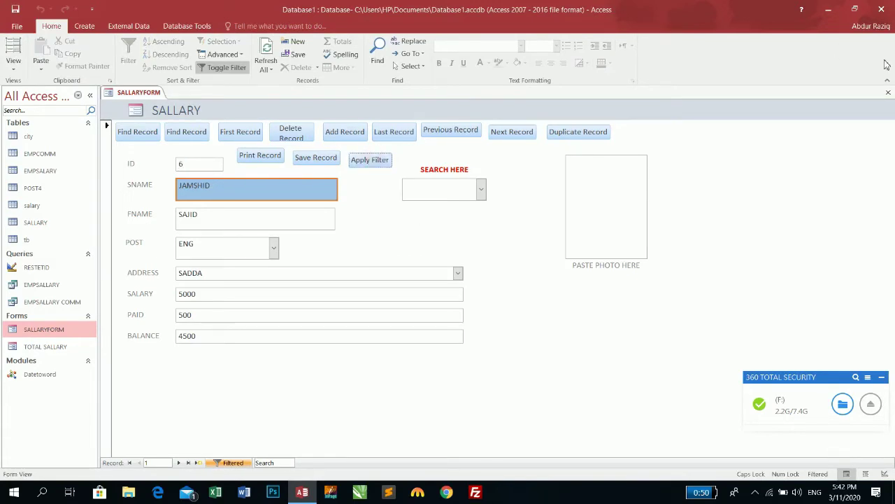
left_click(889, 93)
double_click(44, 328)
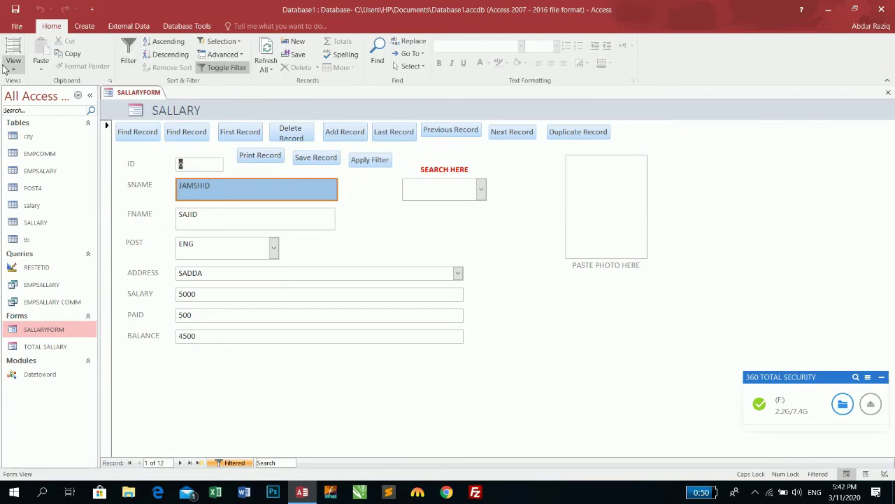
left_click(55, 348)
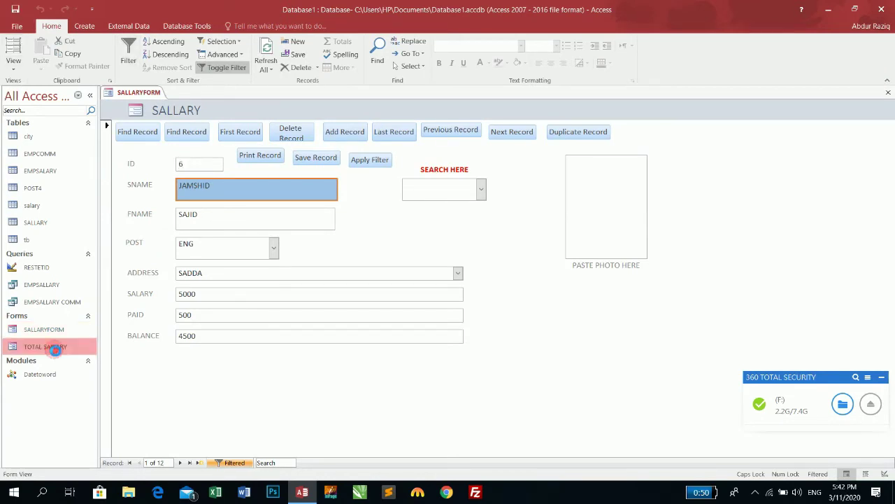
double_click(54, 348)
left_click(887, 93)
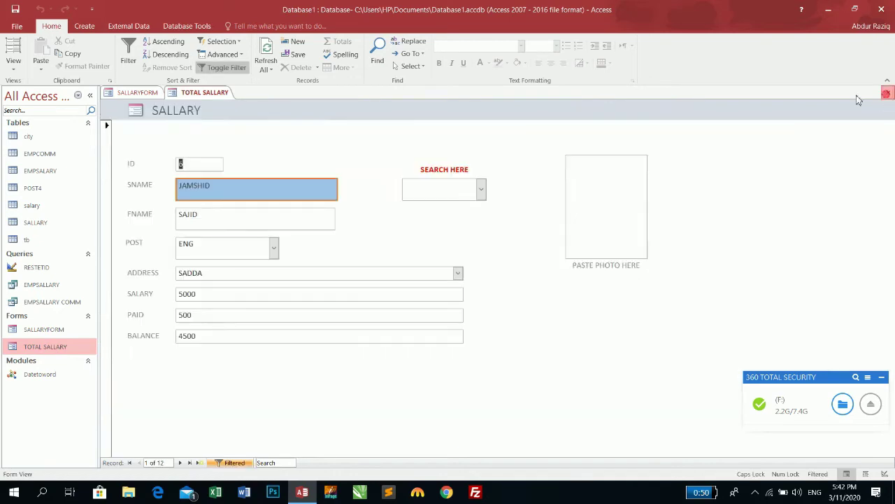
Step: Reopen SALLARYFORM in Design View and check Filter On Load and the SNAME filter value
left_click(35, 329)
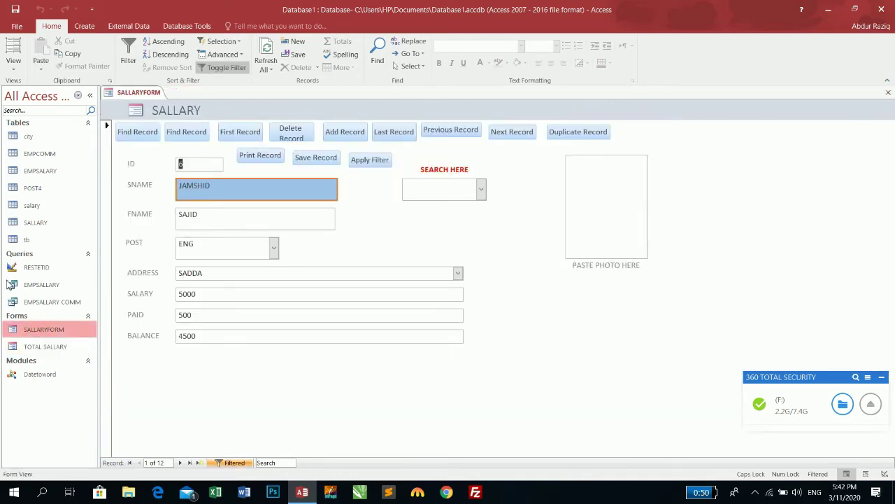
left_click(13, 62)
left_click(28, 136)
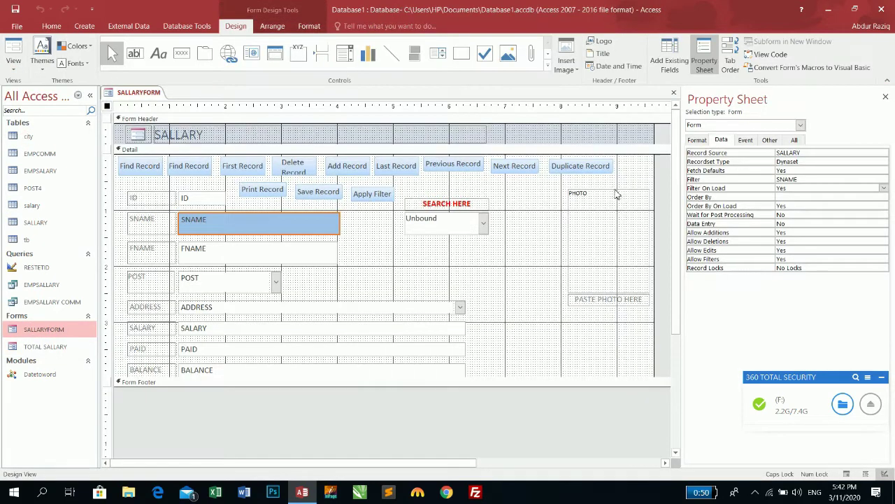
left_click(800, 189)
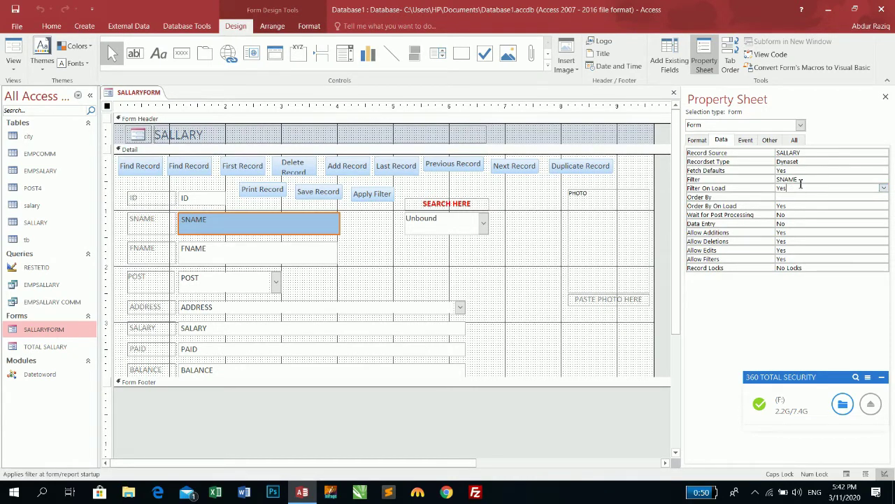
left_click(800, 179)
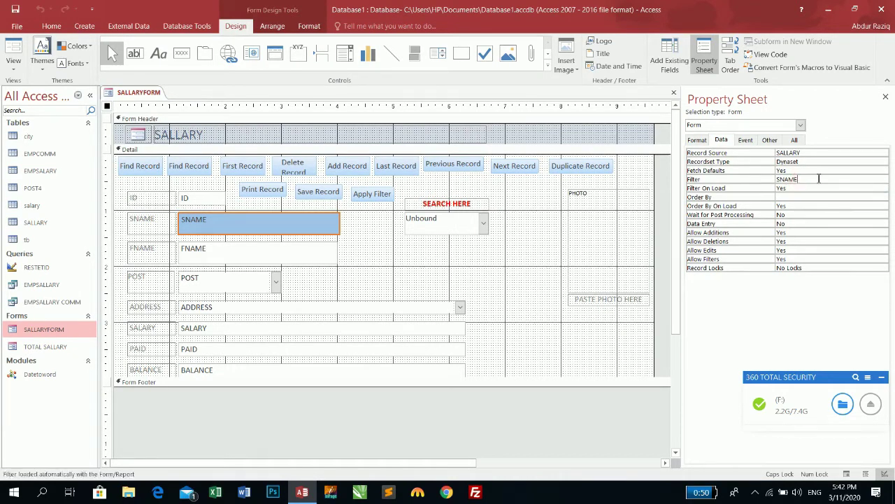
double_click(792, 179)
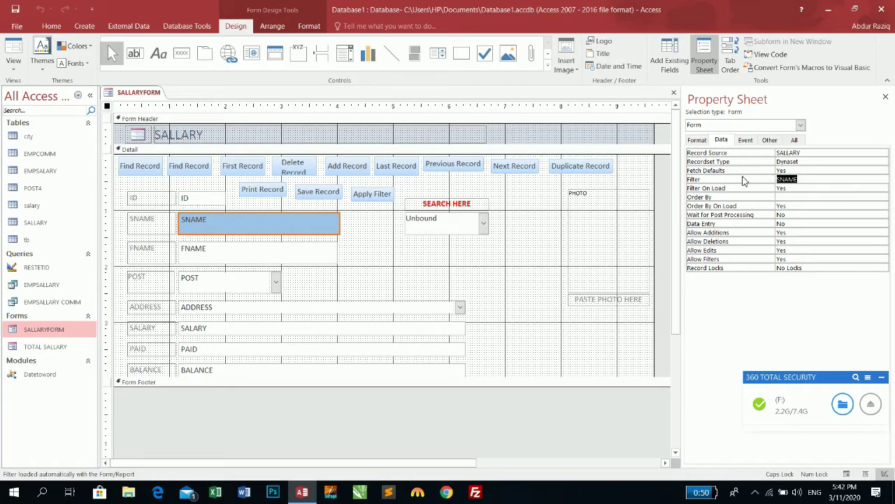
Step: Inspect the Apply Filter button's On Click macro (RunMenuCommand ApplyFilterSort), then return to Form view
left_click(368, 193)
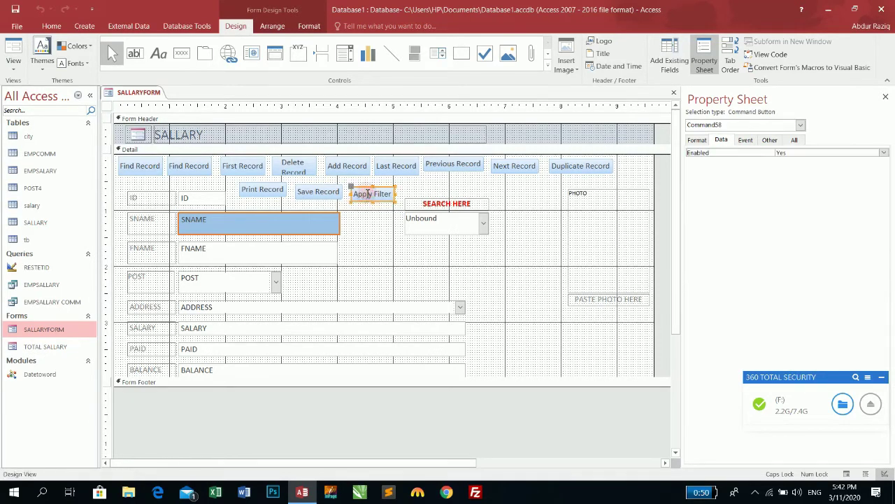
left_click(747, 140)
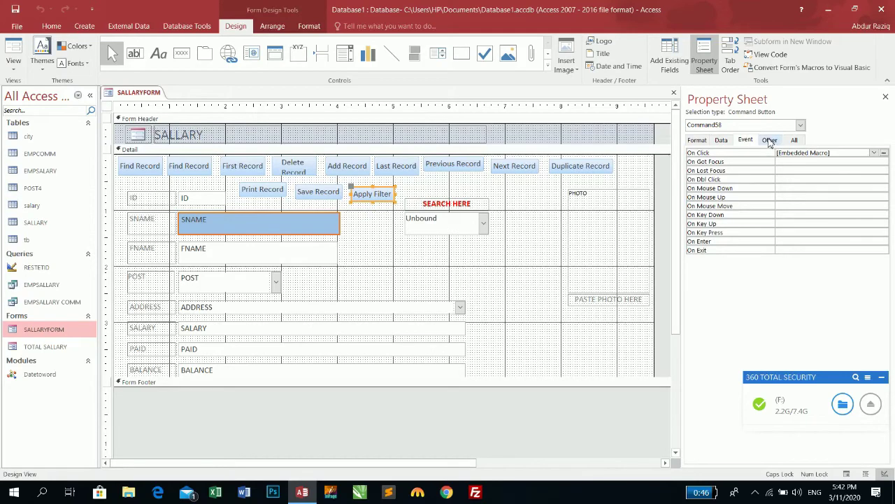
left_click(884, 154)
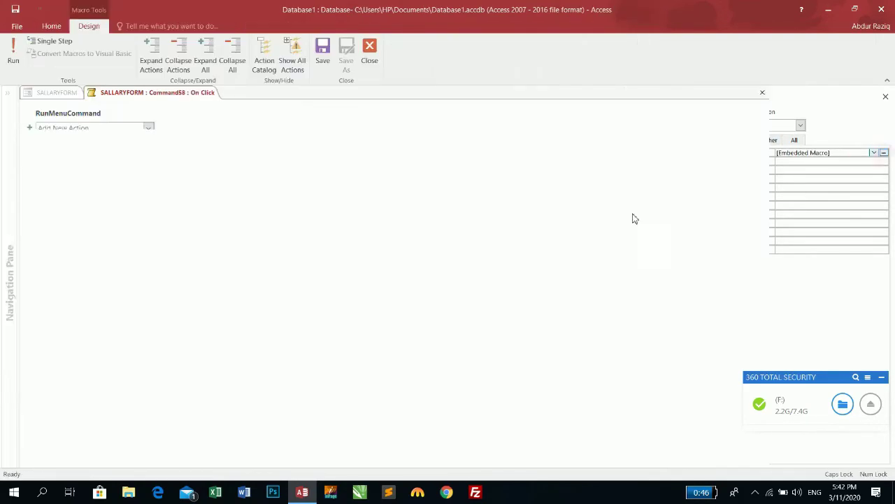
left_click(98, 125)
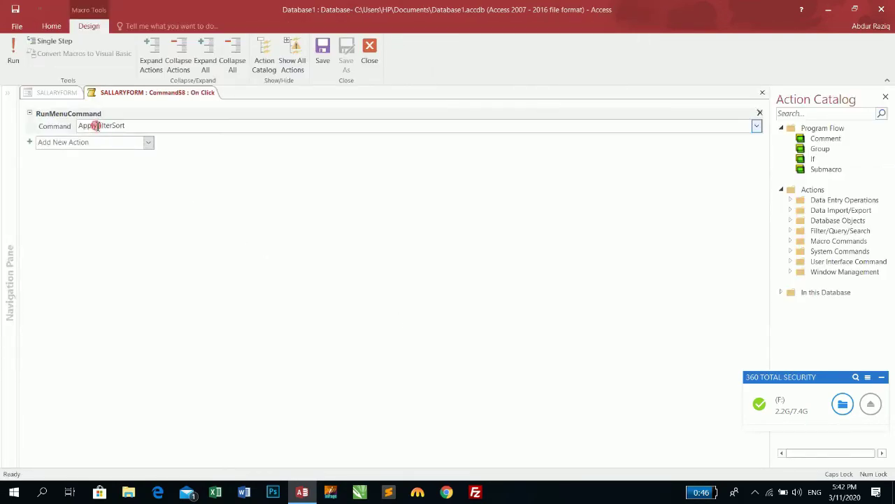
left_click(369, 50)
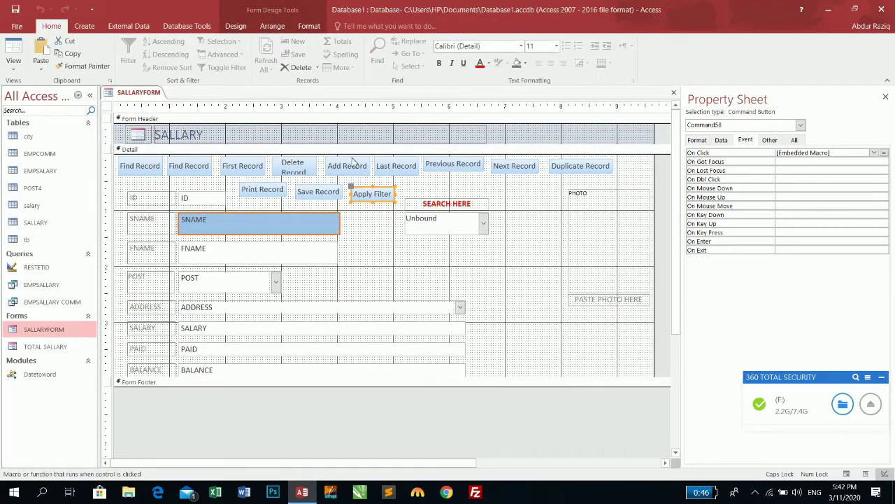
left_click(14, 47)
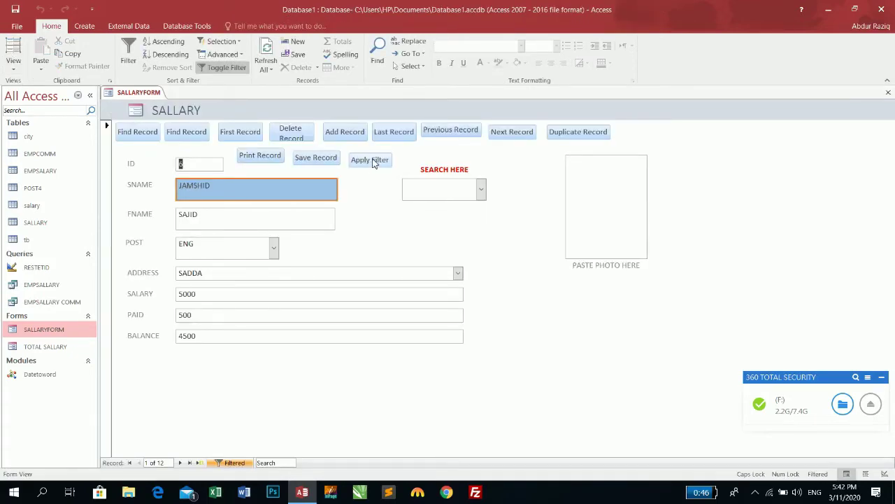
Step: Test the Apply Filter button, then apply a Text Filters Equals filter on SNAME for an employee name
left_click(373, 161)
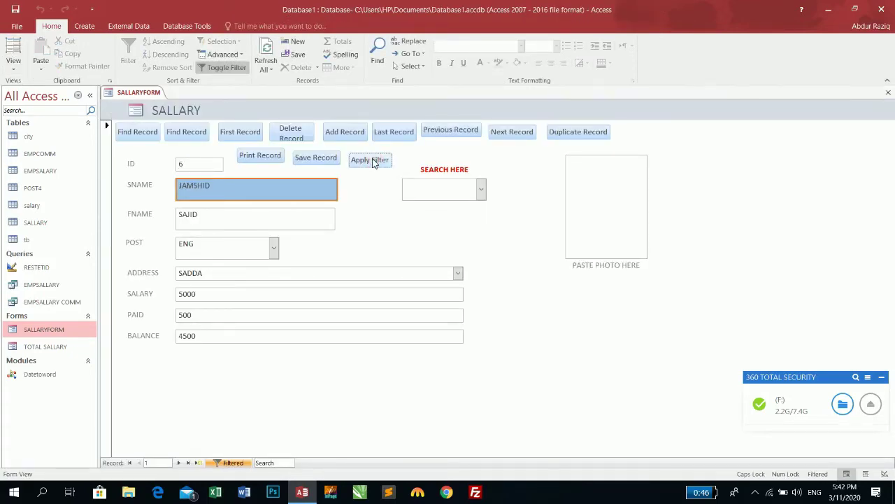
right_click(238, 189)
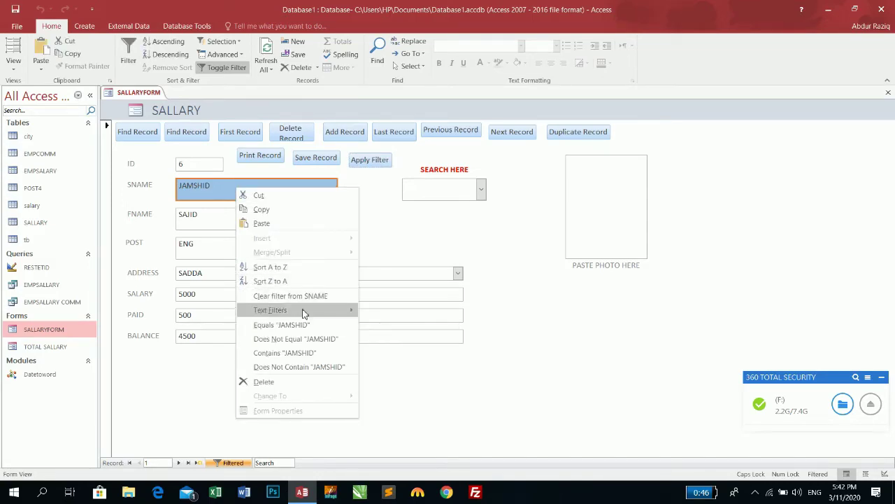
mouse_move(303, 313)
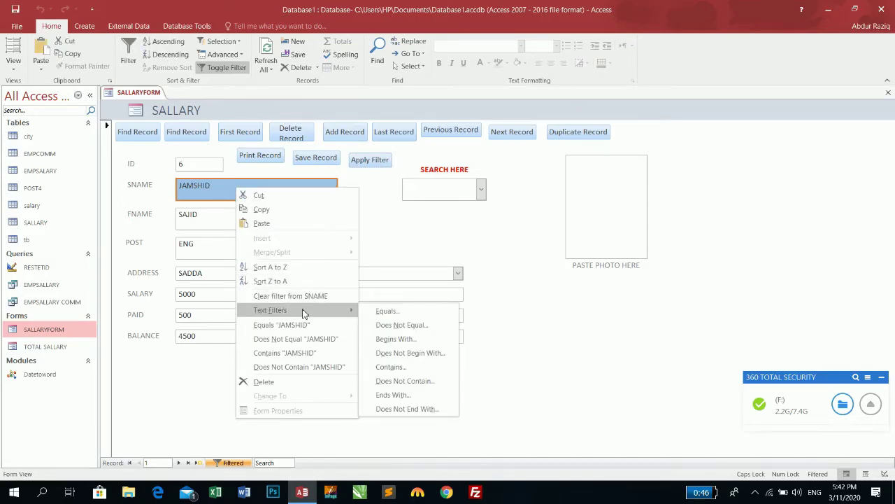
left_click(378, 311)
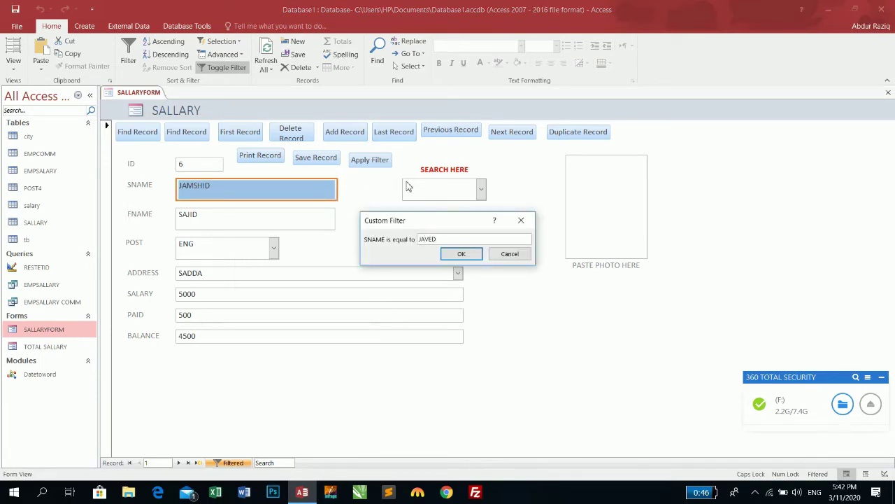
left_click(473, 253)
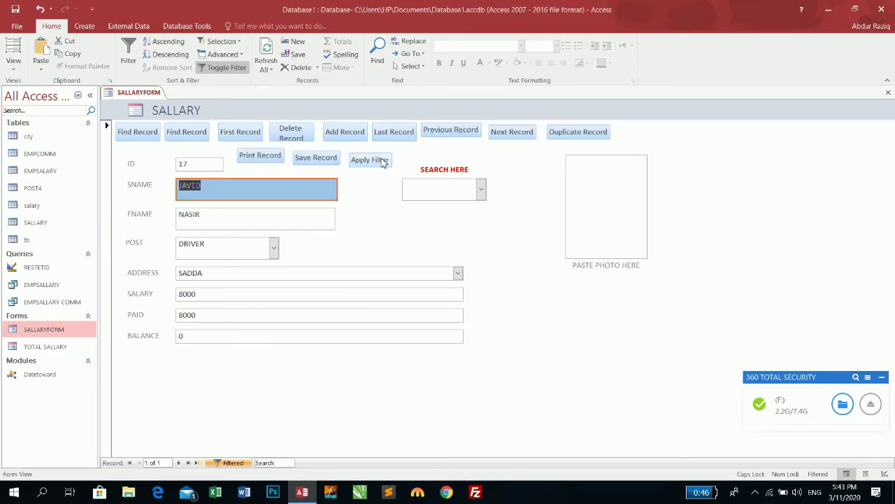
Step: Try the Apply Filter button again and reopen the SNAME filter menu without choosing anything
left_click(381, 161)
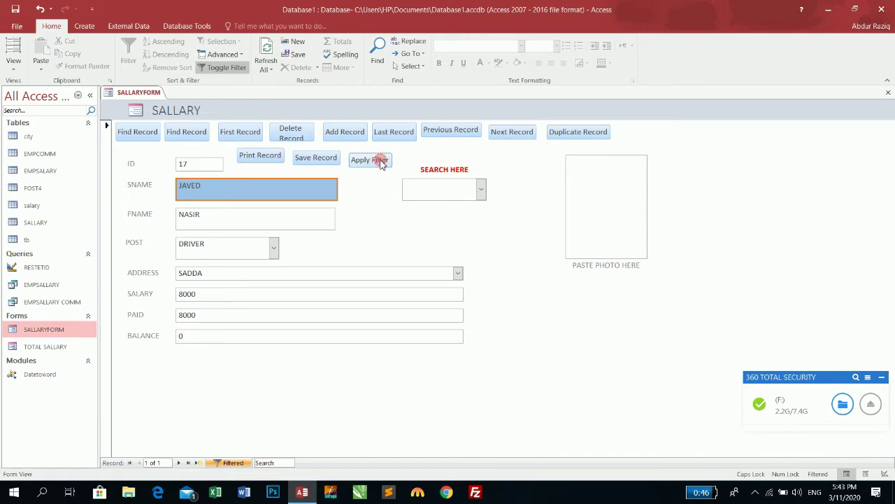
left_click(260, 190)
right_click(260, 189)
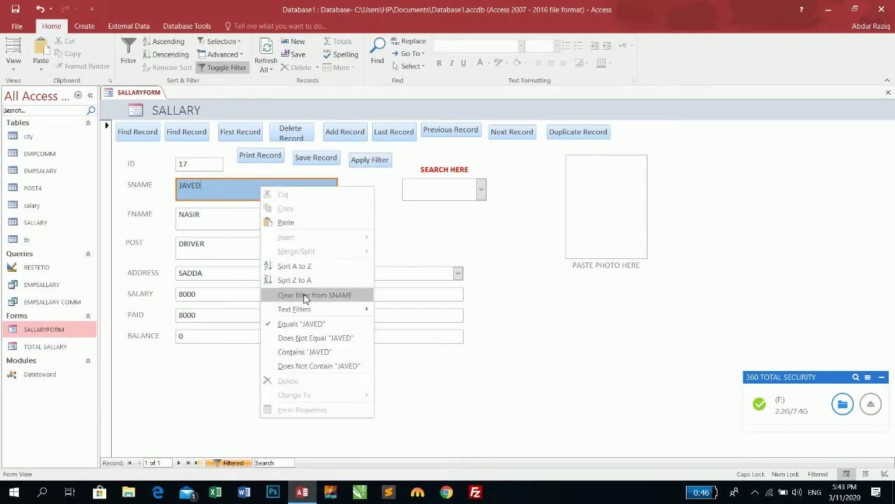
mouse_move(329, 308)
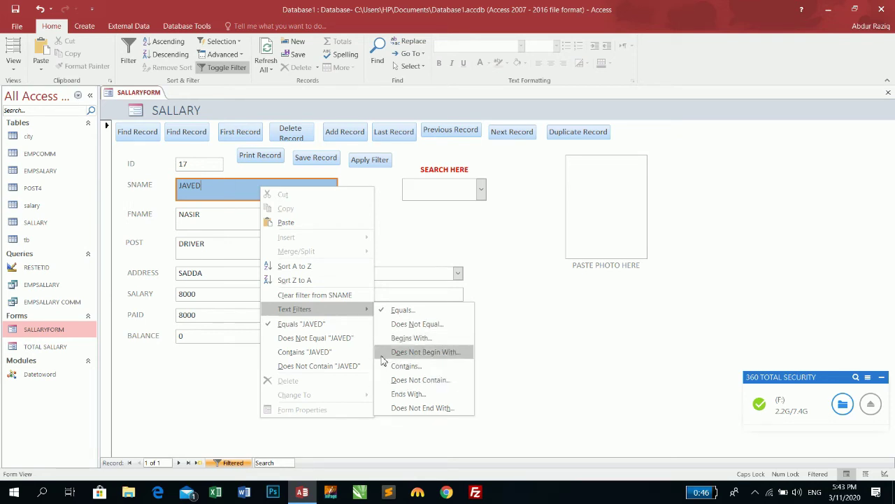
left_click(418, 238)
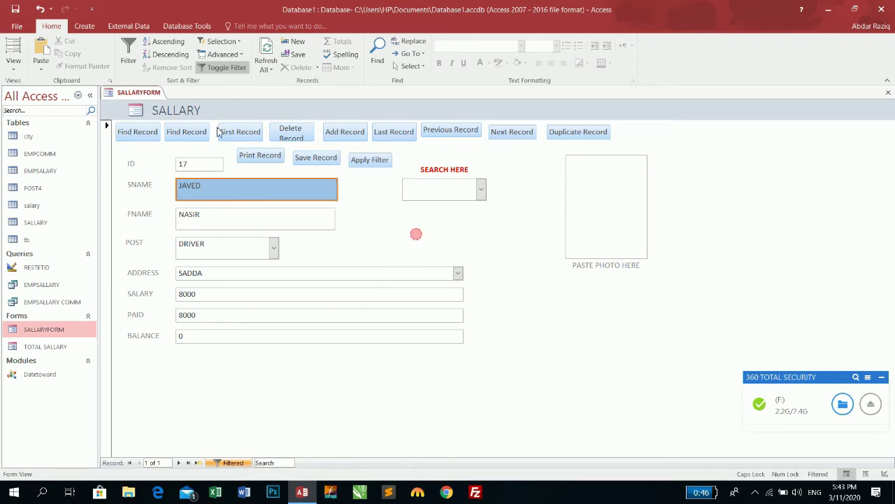
Step: In Design View, delete the Apply Filter button from the form
left_click(13, 68)
left_click(34, 144)
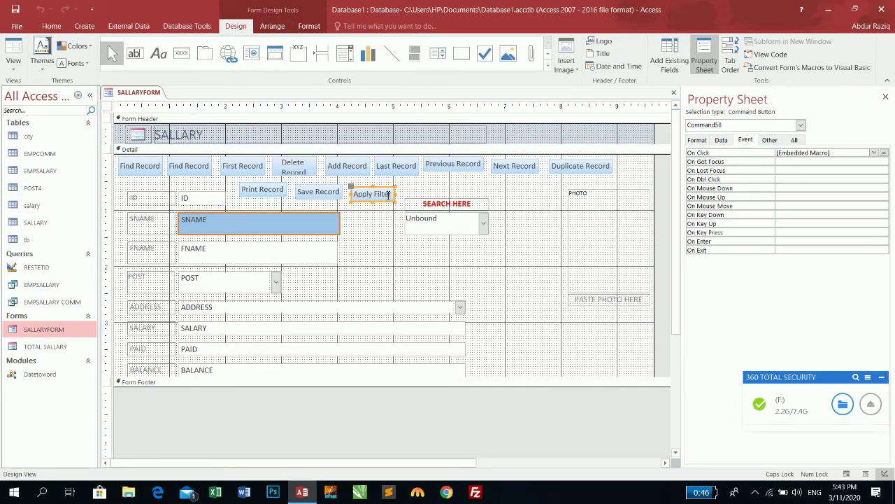
key("Delete")
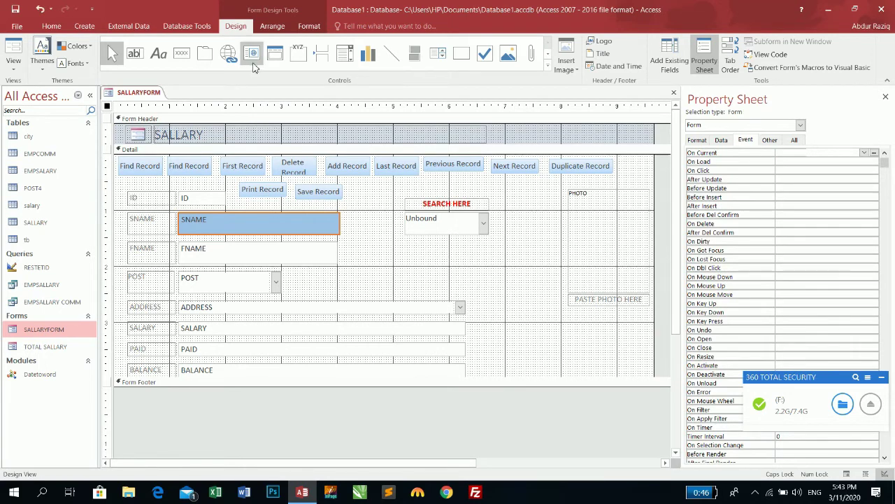
Step: Add a text-labelled Close Form command button and move it right of Duplicate Record
left_click(175, 60)
left_click_drag(365, 248, 433, 268)
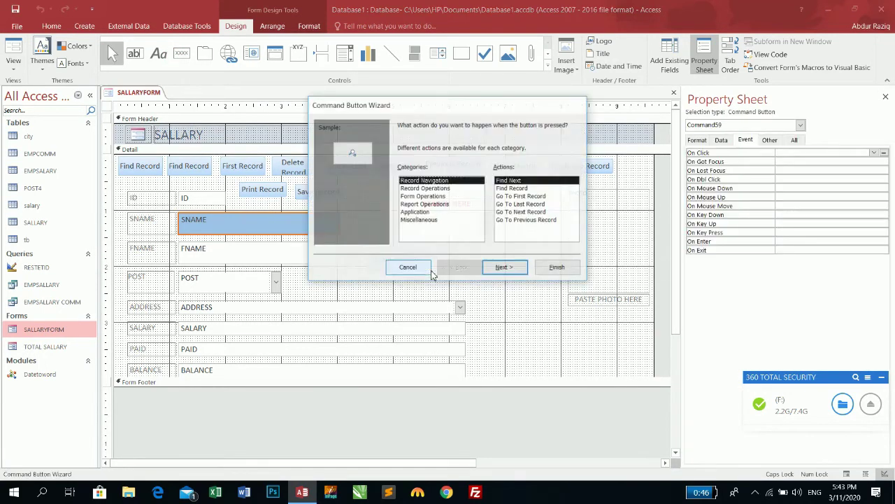
left_click(421, 196)
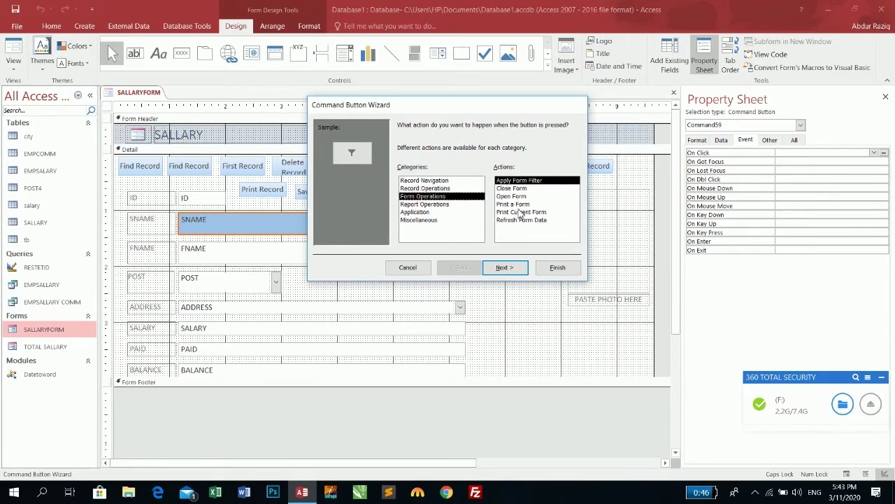
left_click(436, 189)
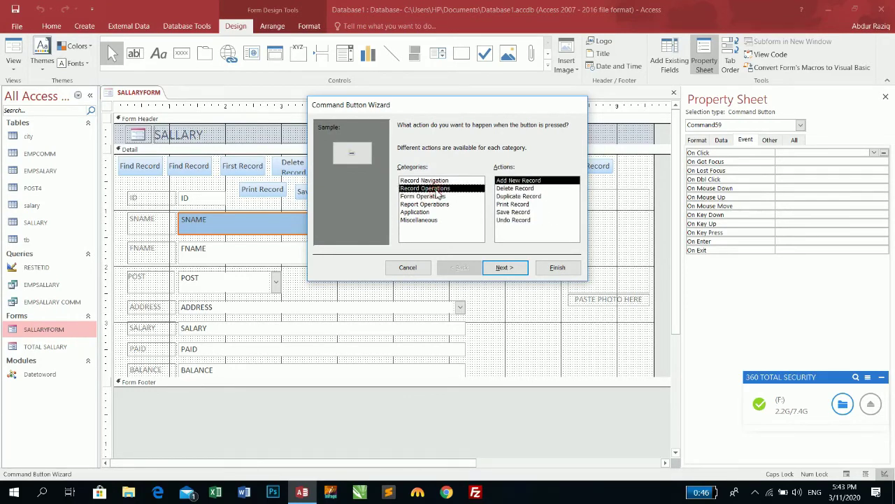
left_click(435, 196)
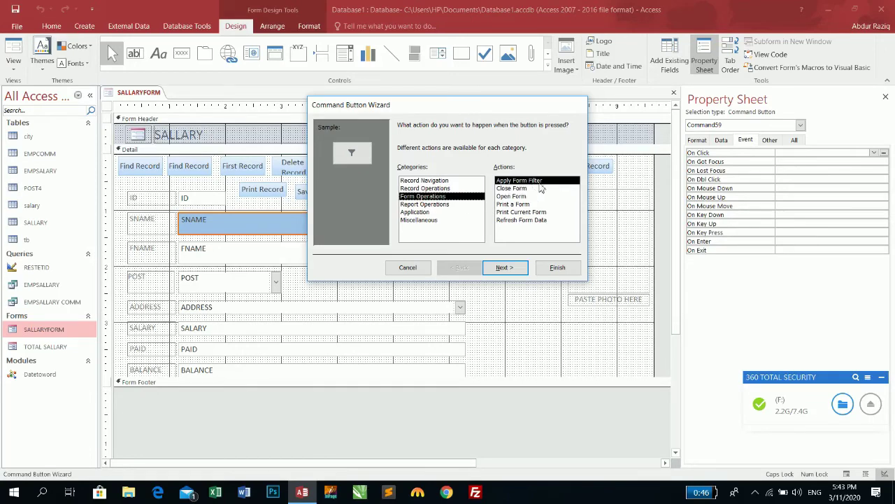
left_click(511, 188)
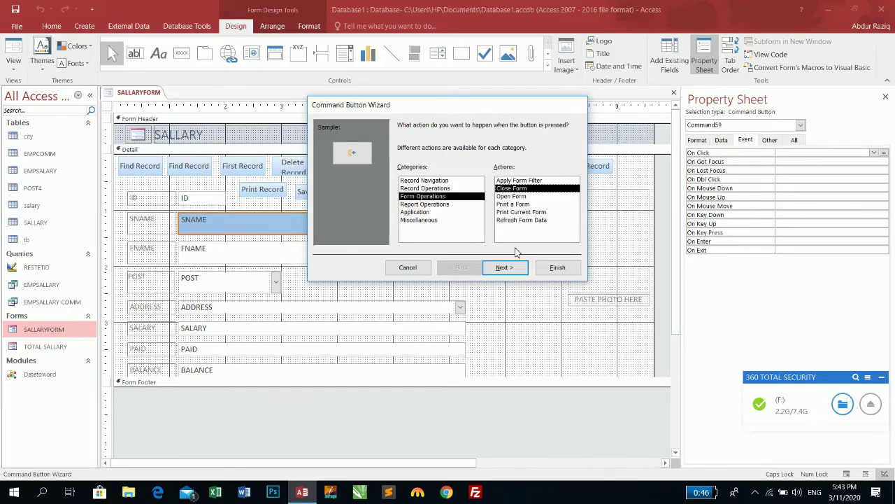
left_click(522, 273)
left_click(413, 173)
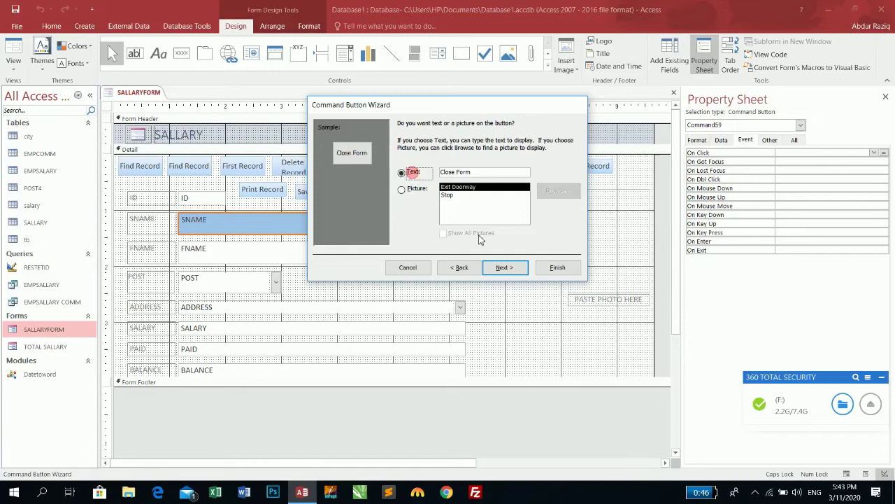
left_click(500, 267)
left_click(554, 267)
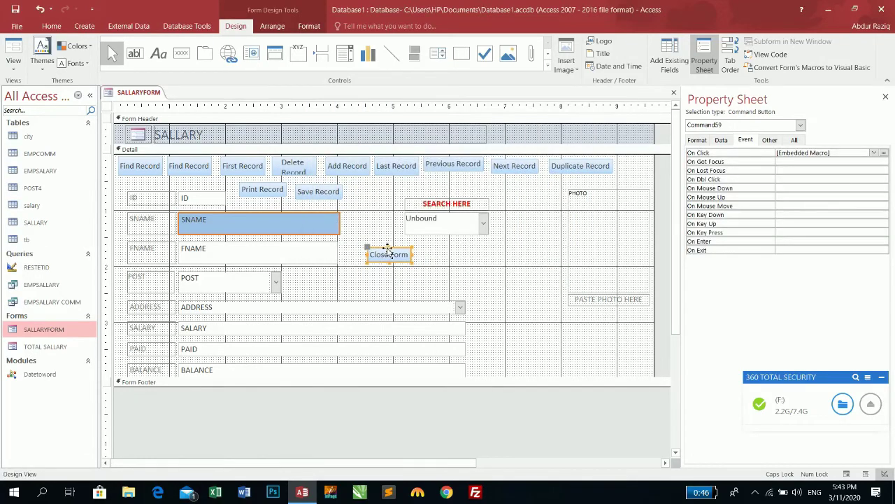
mouse_move(388, 251)
left_mouse_down()
mouse_move(463, 246)
mouse_move(637, 162)
left_mouse_up()
Step: Test the Close Form button in Form View, saving the design changes when prompted
key("F5")
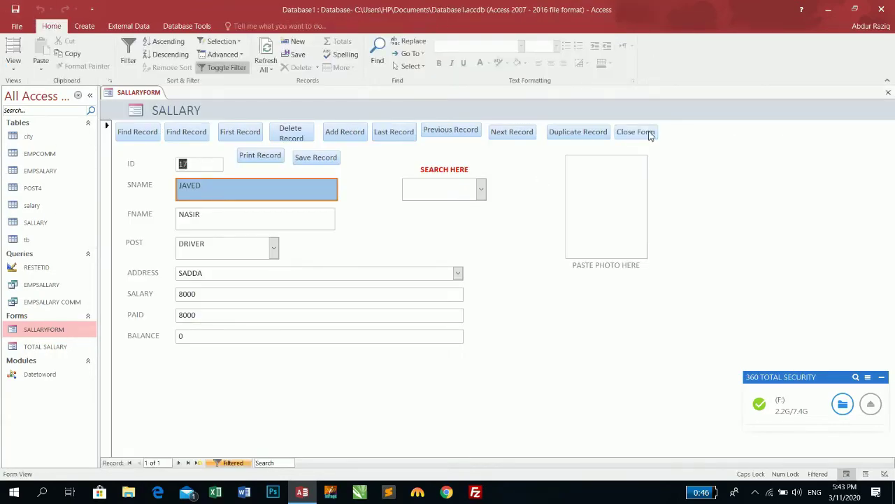
left_click(646, 133)
left_click(408, 279)
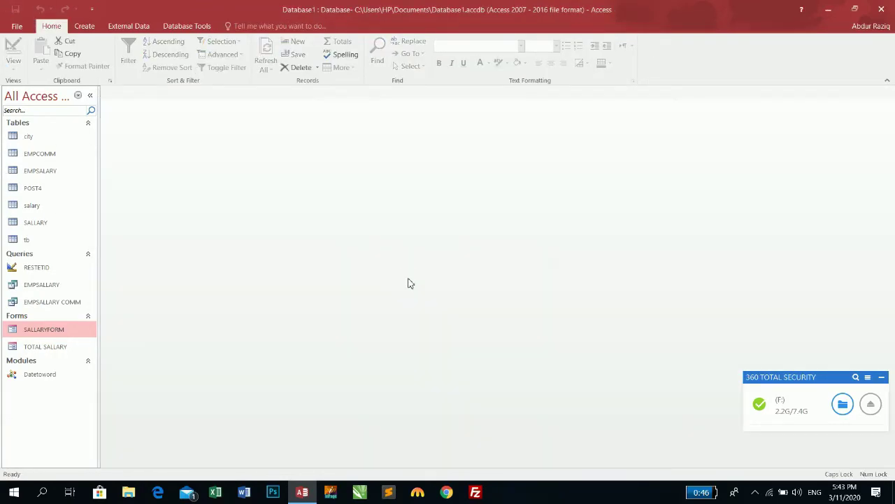
Step: Reopen SALLARYFORM in Design View and select the Save Record button
double_click(45, 329)
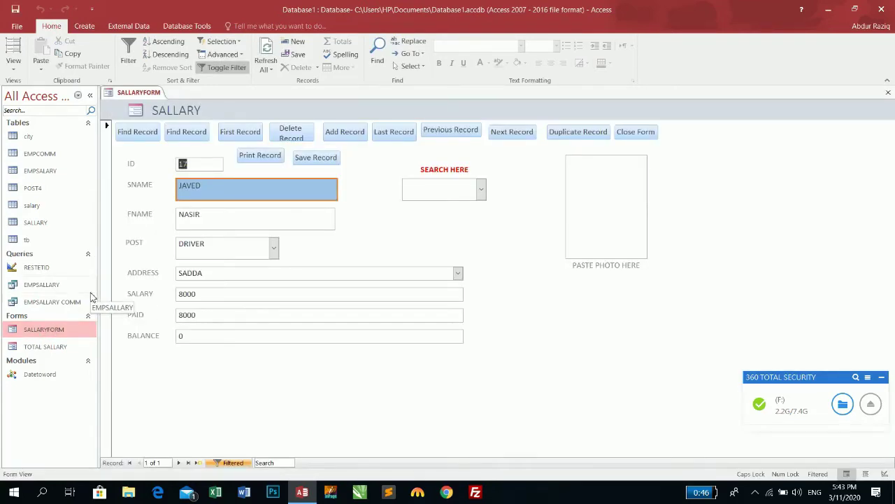
left_click(14, 67)
left_click(30, 137)
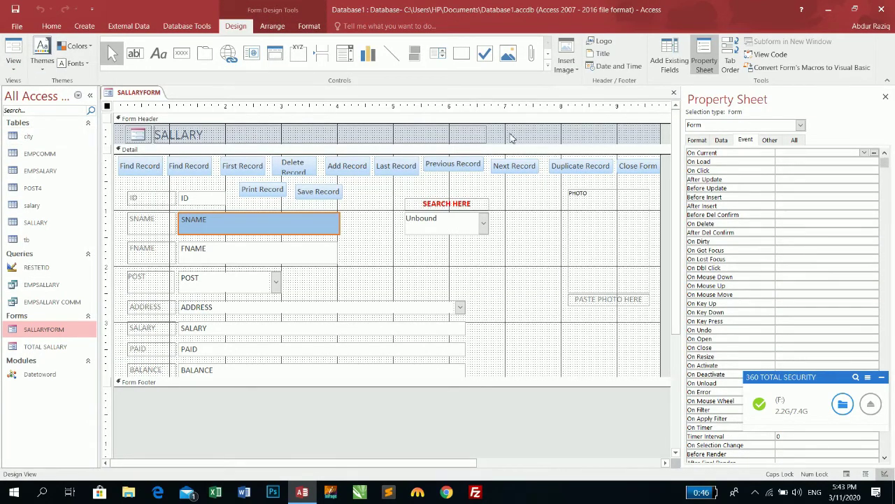
left_click(298, 194)
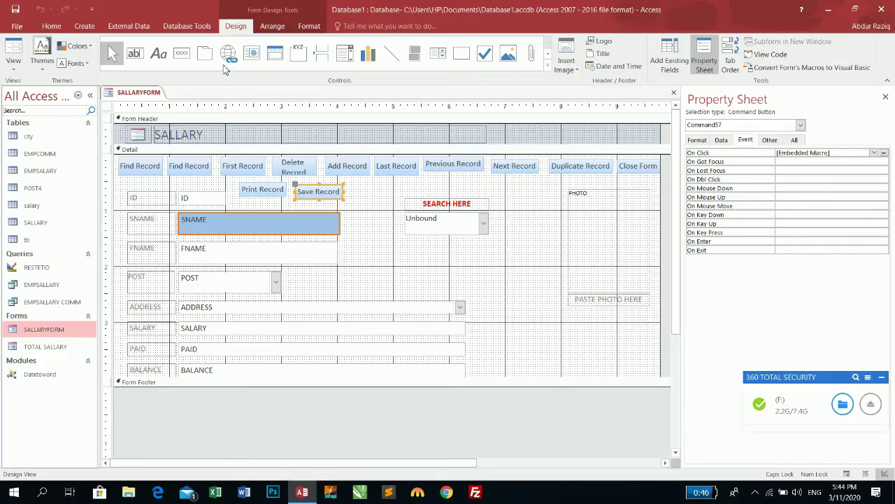
Step: Draw a command button right of Save Record and make it an Apply Form Filter picture button
left_click(182, 53)
left_click_drag(348, 190, 380, 200)
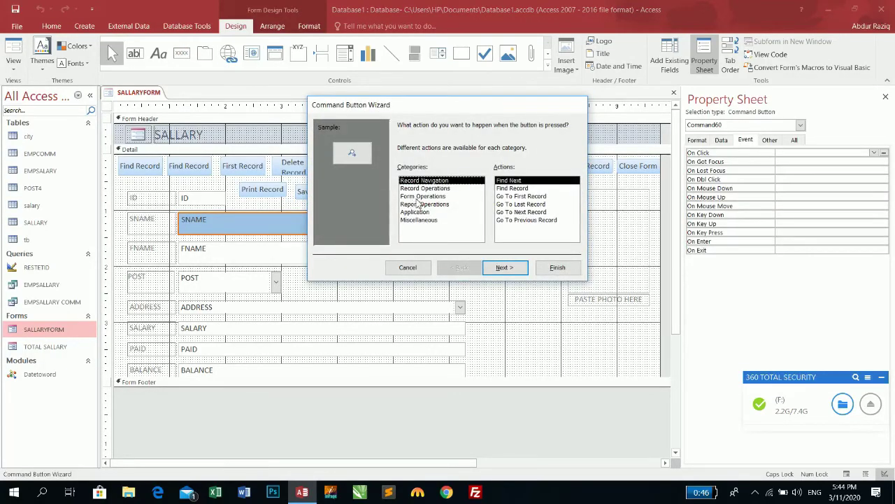
left_click(418, 198)
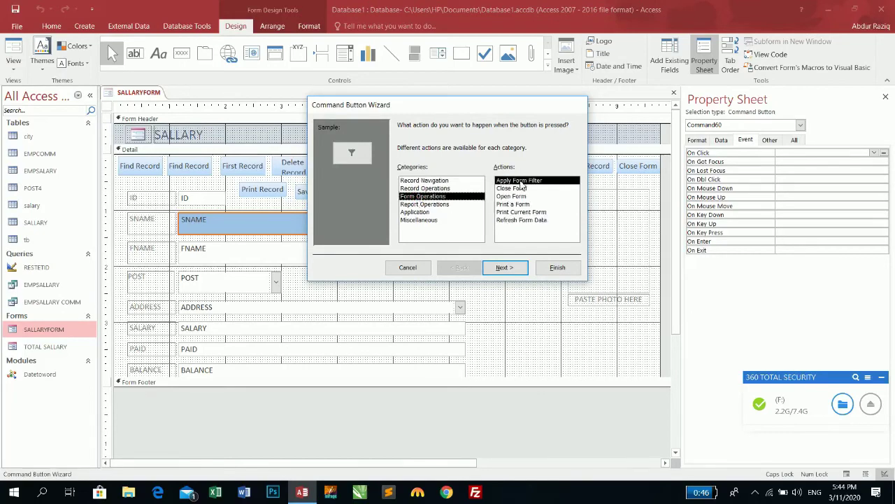
left_click(505, 267)
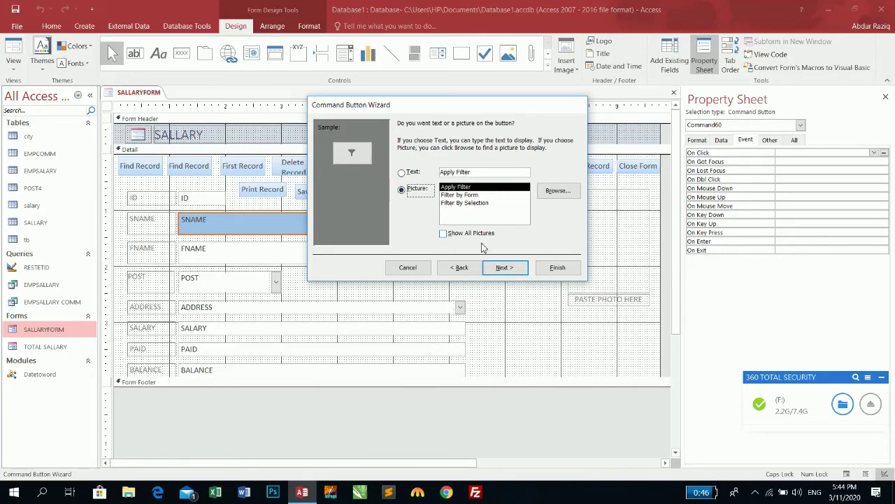
left_click(501, 270)
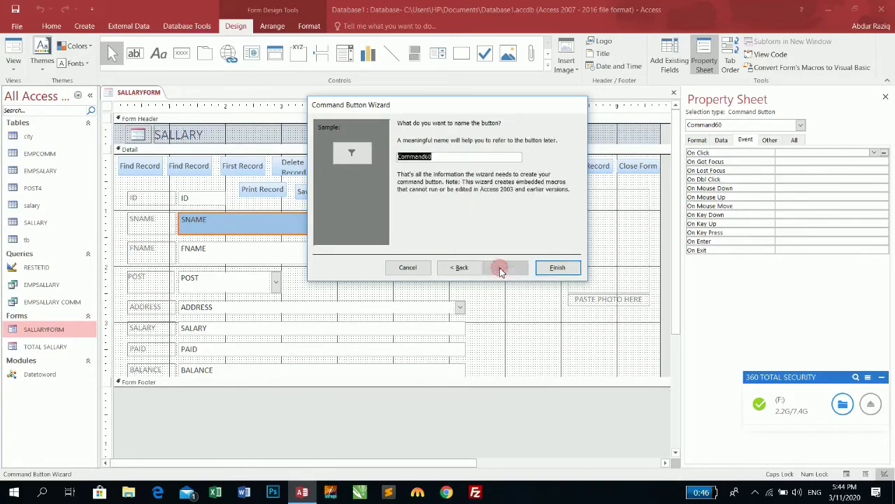
left_click(556, 268)
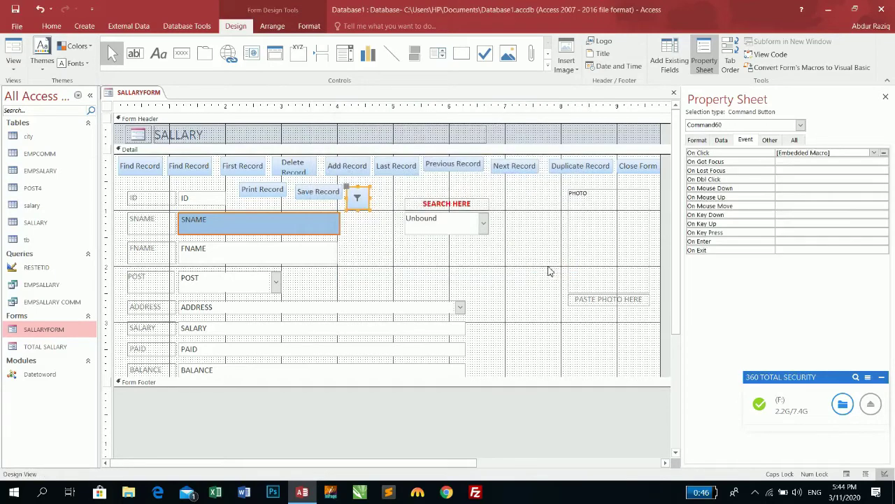
Step: Review the new button's properties and the form's Data-tab Filter, then switch to Form View
left_click(721, 140)
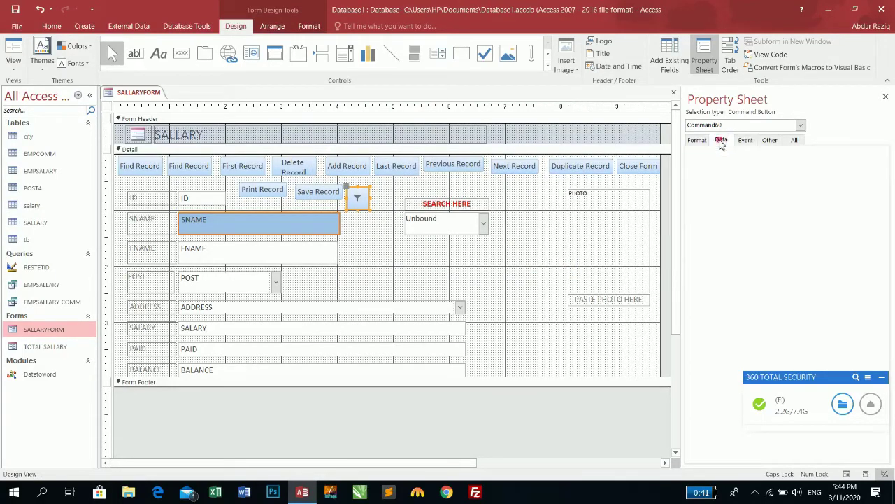
left_click(701, 140)
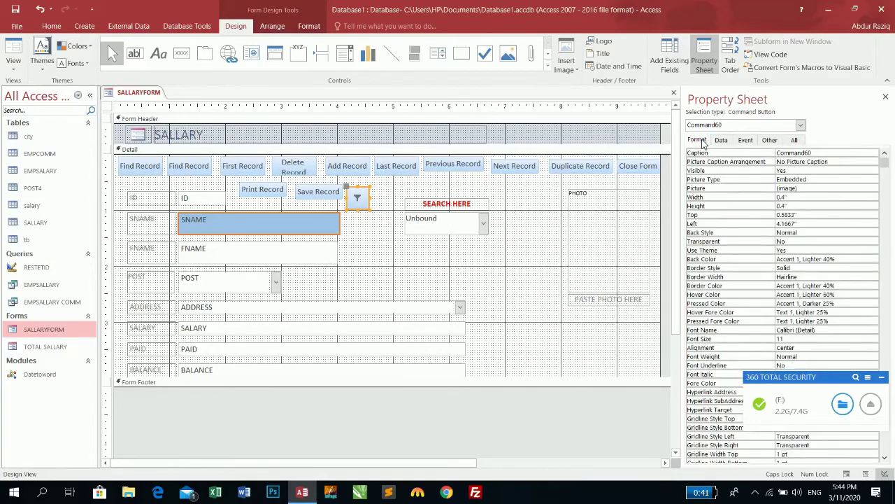
left_click(576, 439)
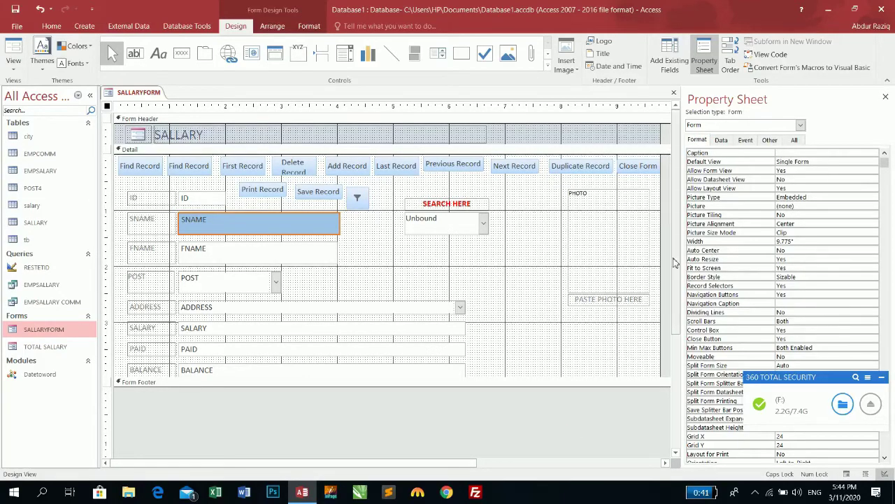
left_click(721, 140)
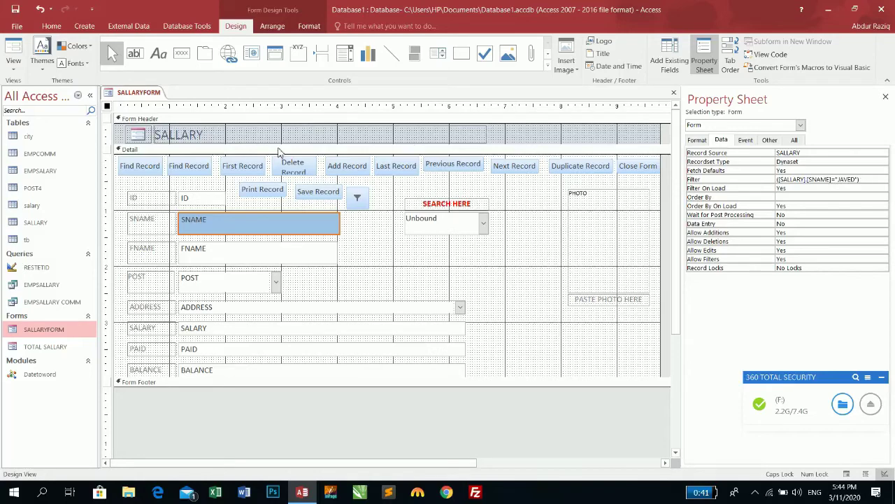
left_click(14, 56)
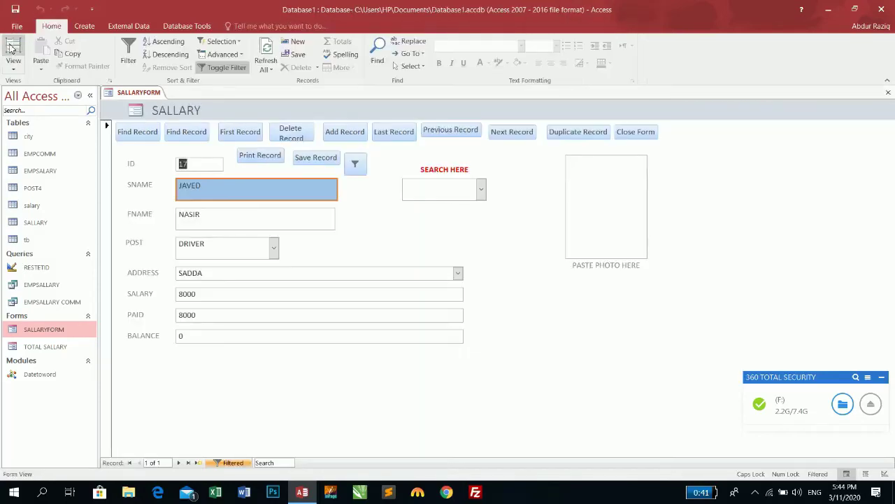
Step: Pick two employee names in the SEARCH HERE combo, then toggle the filter off and on
left_click(481, 189)
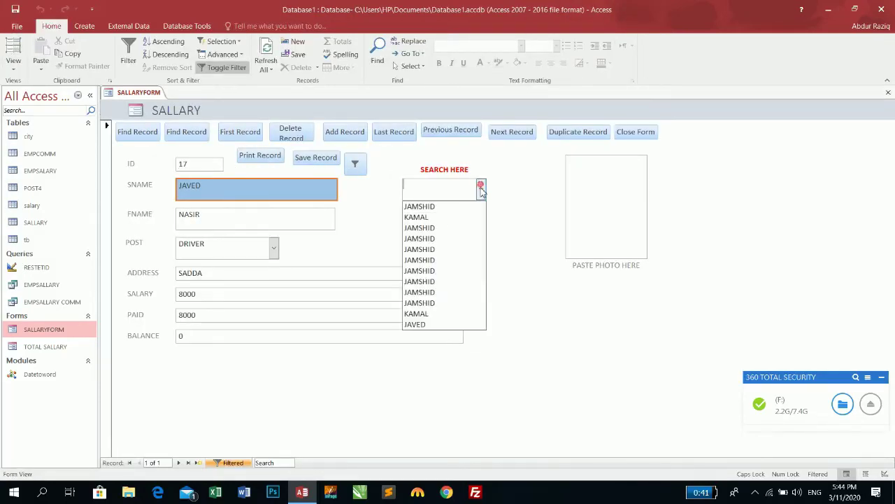
left_click(434, 222)
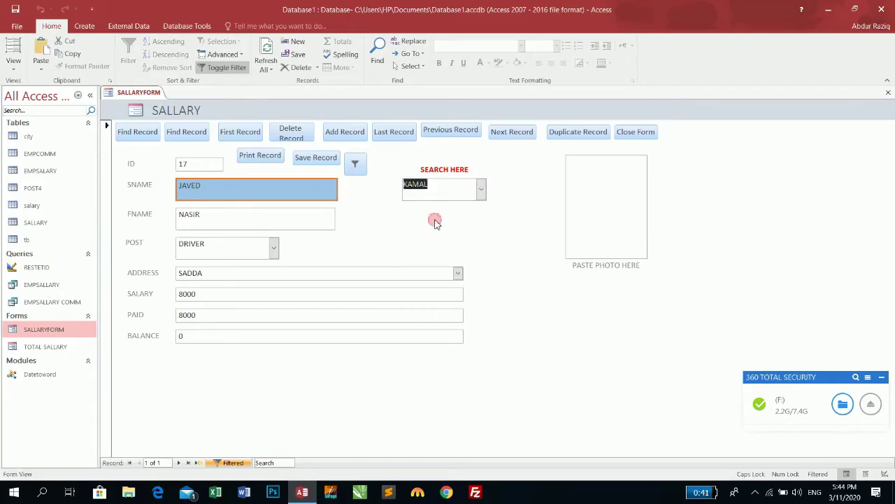
left_click(479, 190)
left_click(441, 263)
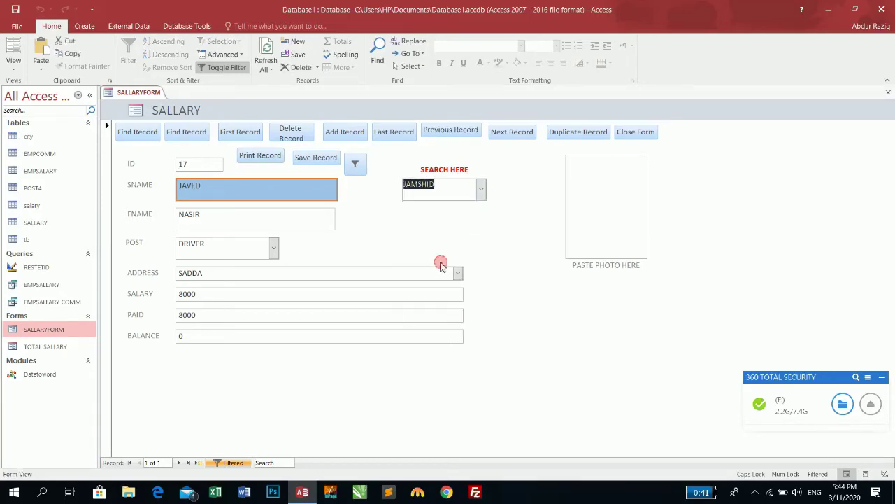
left_click(355, 164)
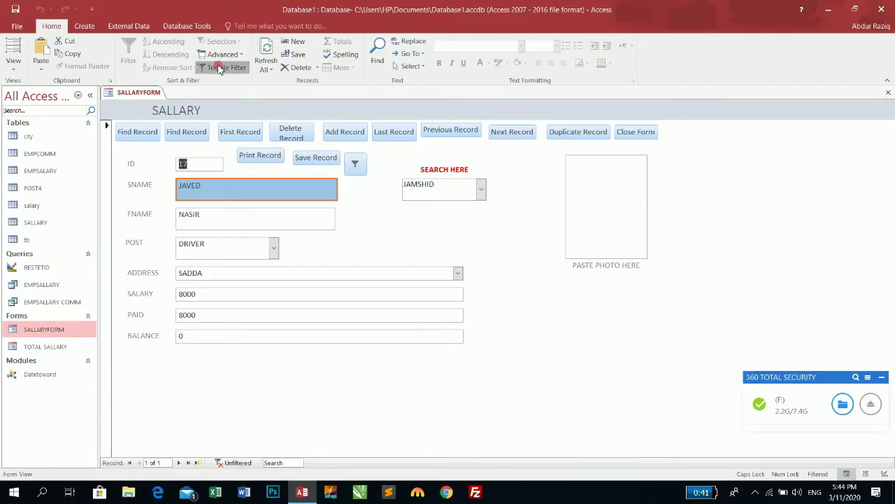
left_click(361, 163)
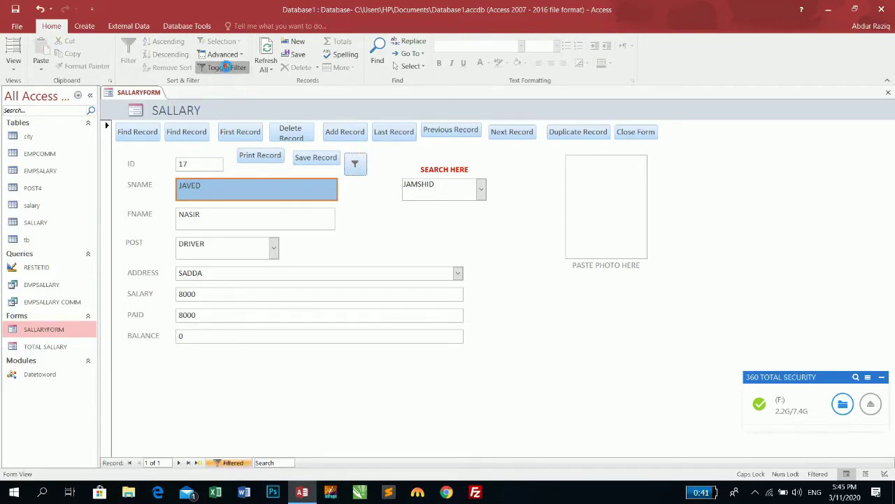
Step: Clear the filter, move to the next record, and restore it with the form's filter button
left_click(231, 67)
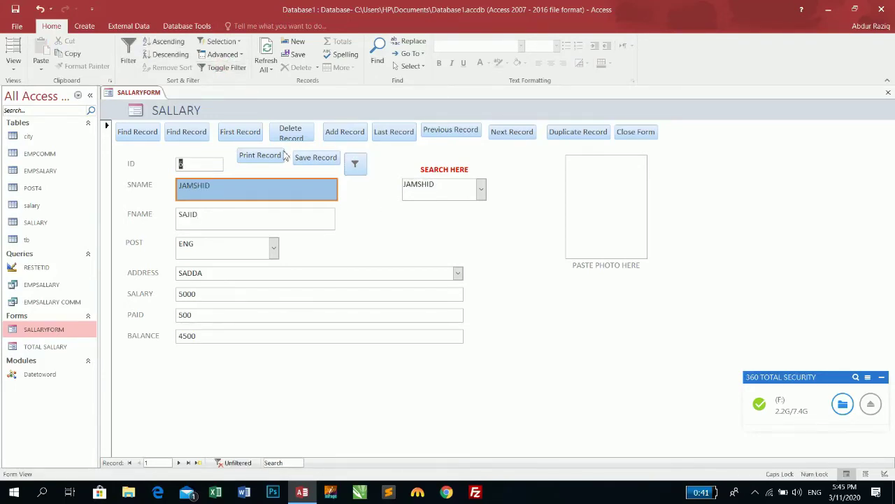
left_click(511, 132)
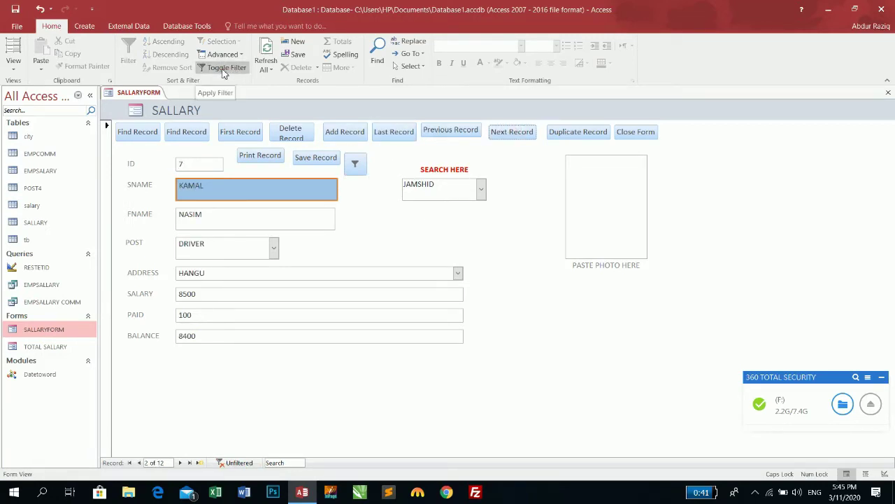
left_click(358, 167)
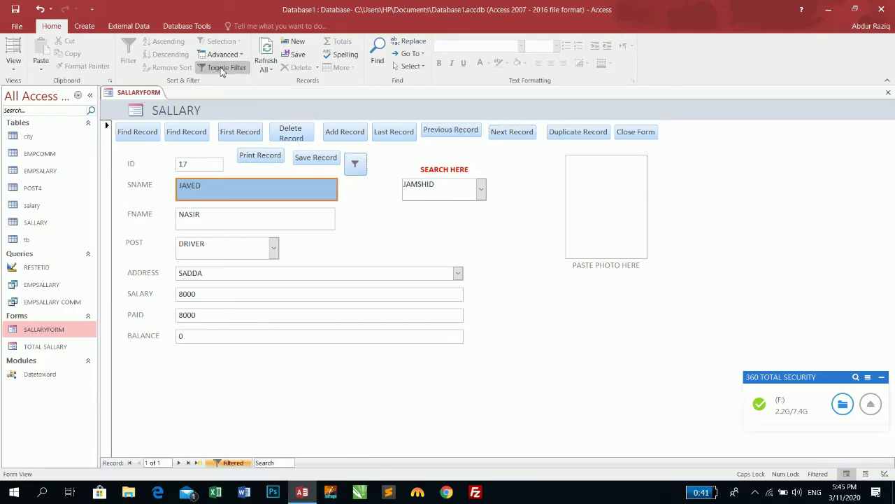
Step: Cancel the SNAME filter menu, then apply and remove the filter with the filter button
right_click(246, 191)
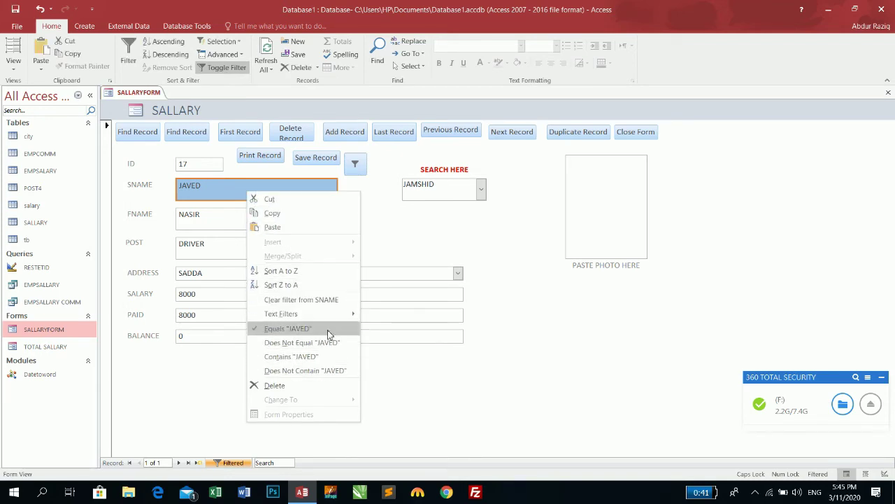
mouse_move(327, 320)
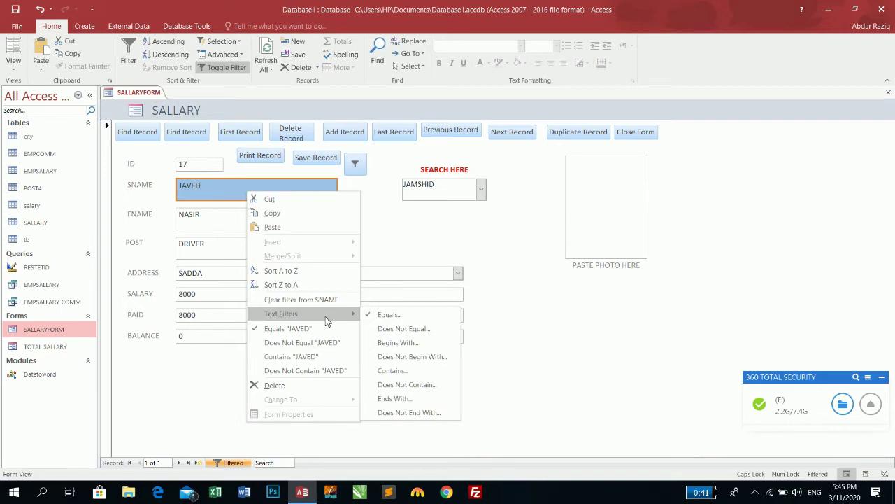
key("Escape")
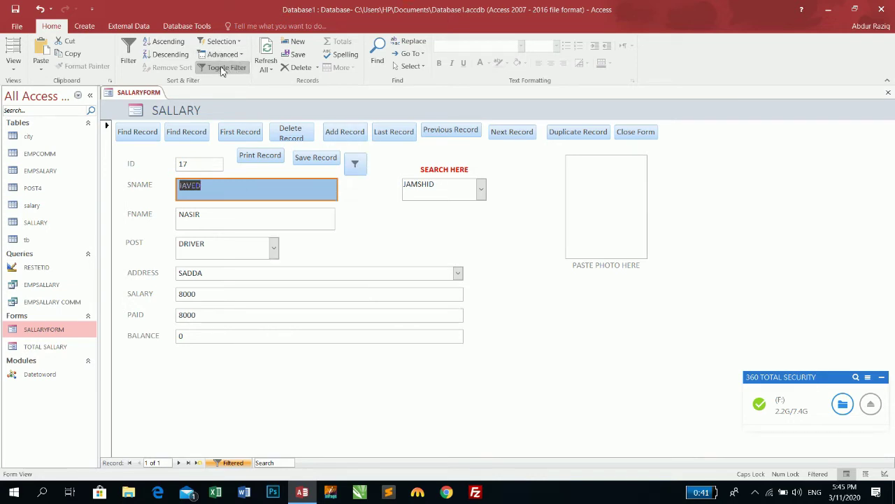
left_click(358, 166)
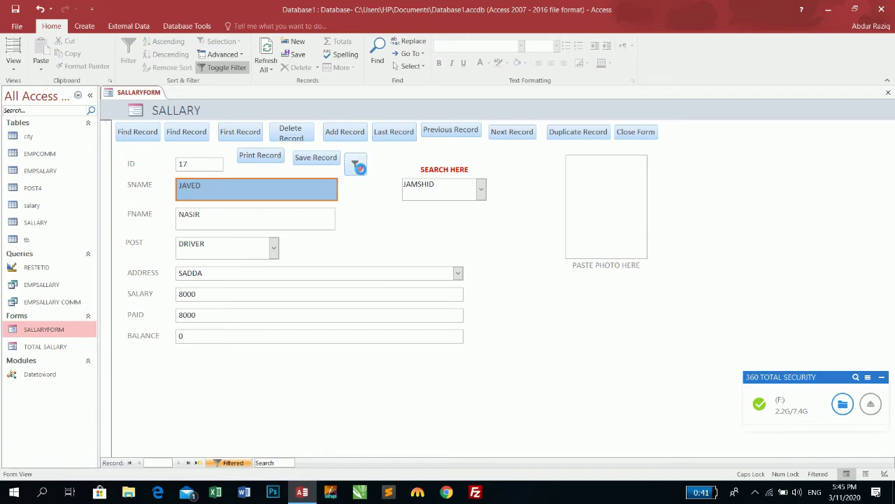
left_click(233, 68)
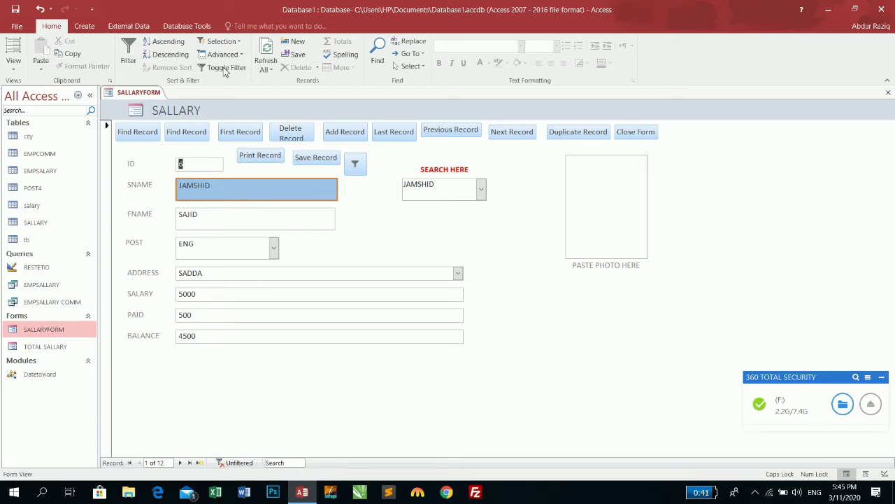
Step: Apply a Text Filters Equals filter on SNAME for the employee name, then toggle it off and on
right_click(318, 187)
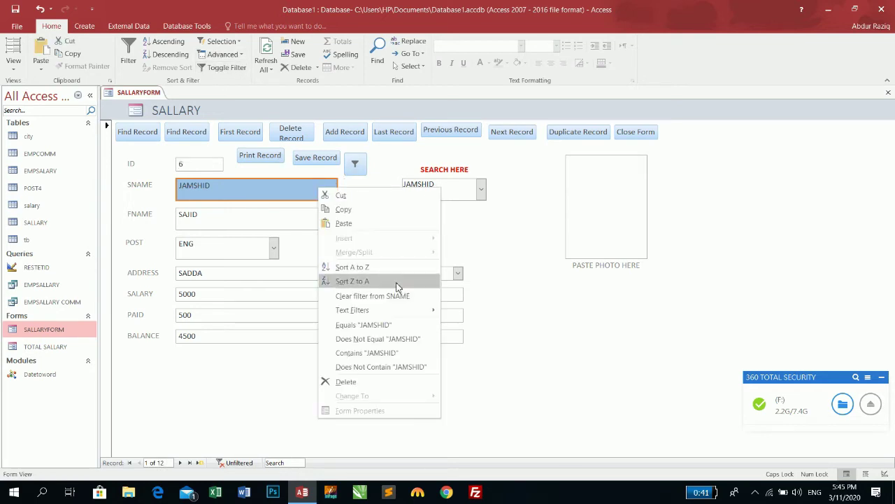
mouse_move(426, 310)
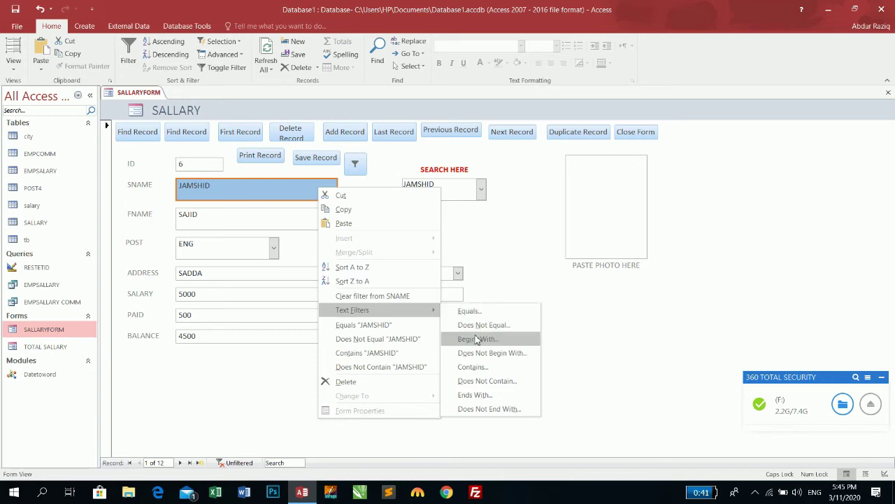
left_click(474, 315)
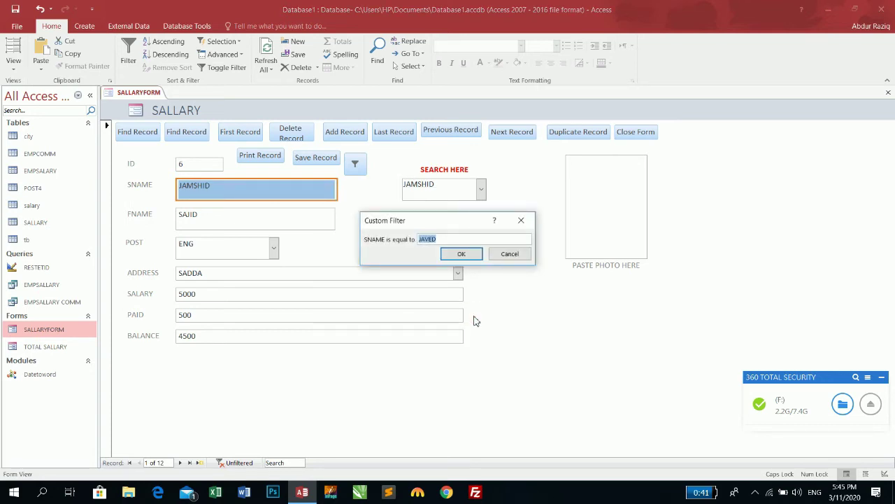
type("JA")
left_click(461, 254)
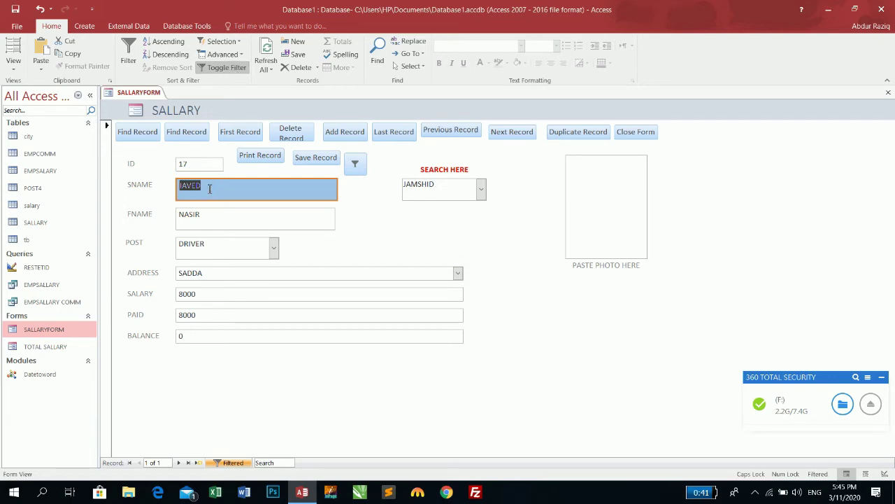
left_click(216, 70)
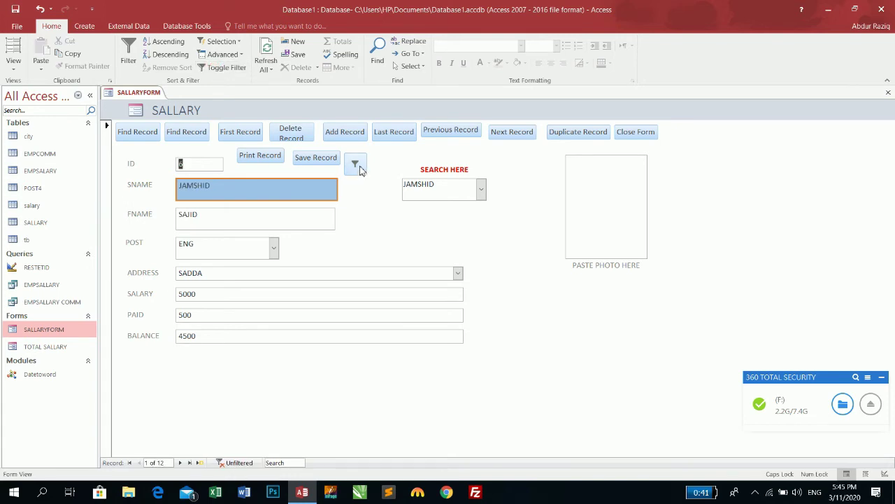
left_click(359, 166)
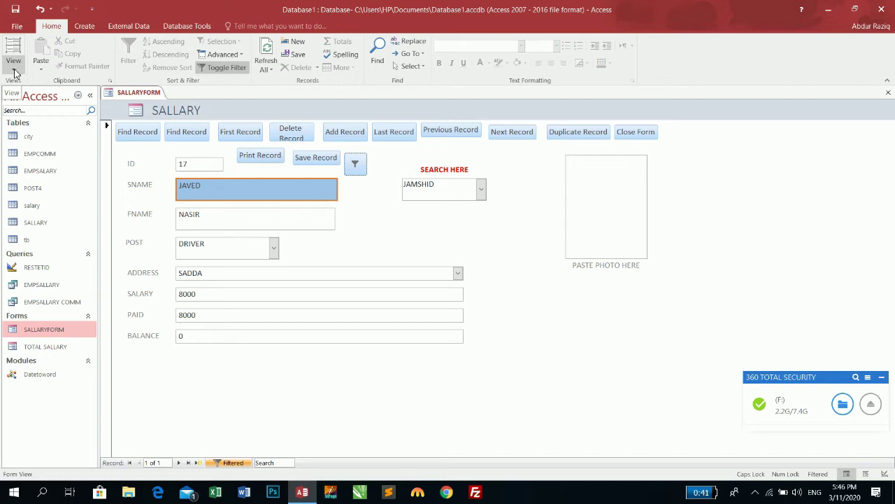
Step: Switch SALLARYFORM to Design view and delete the filter button
left_click(12, 70)
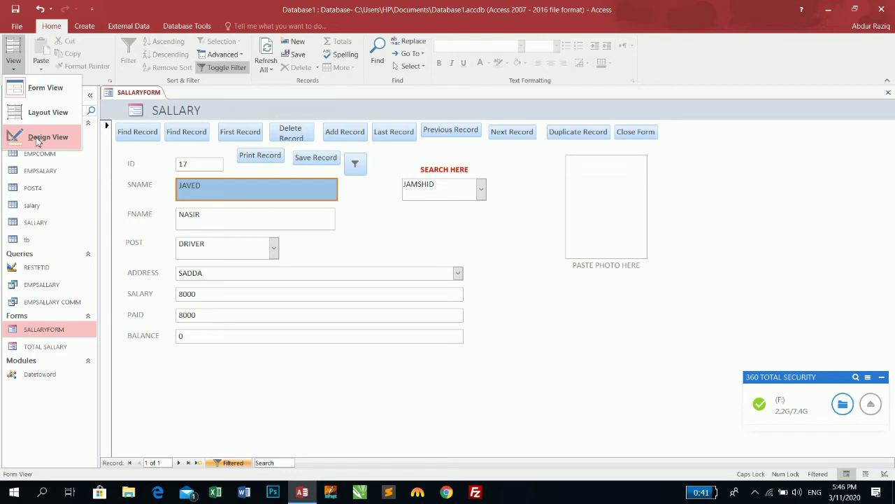
left_click(43, 137)
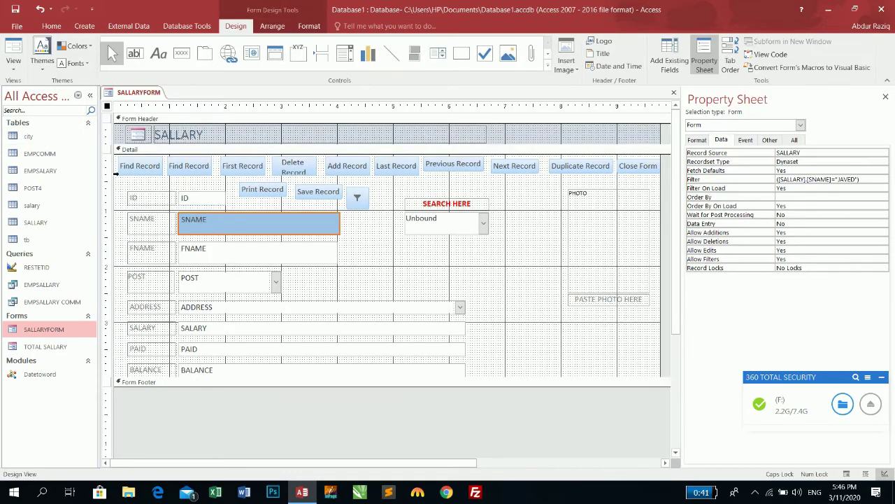
left_click(357, 197)
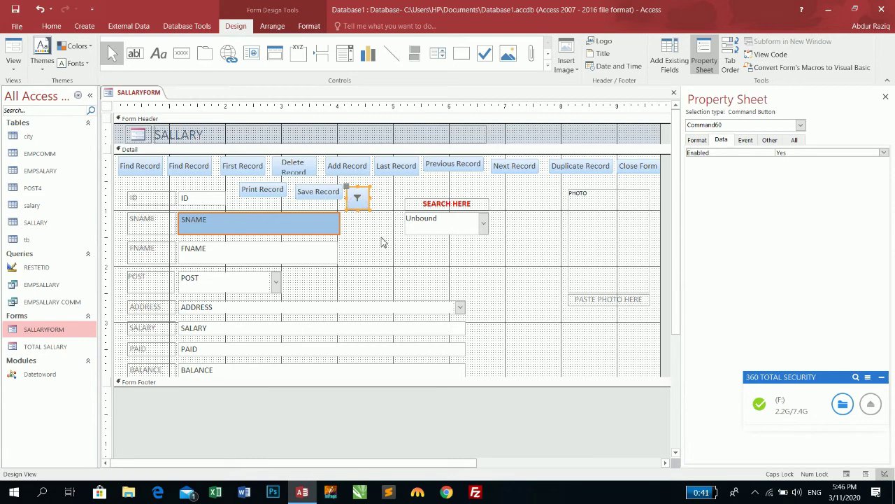
key("Delete")
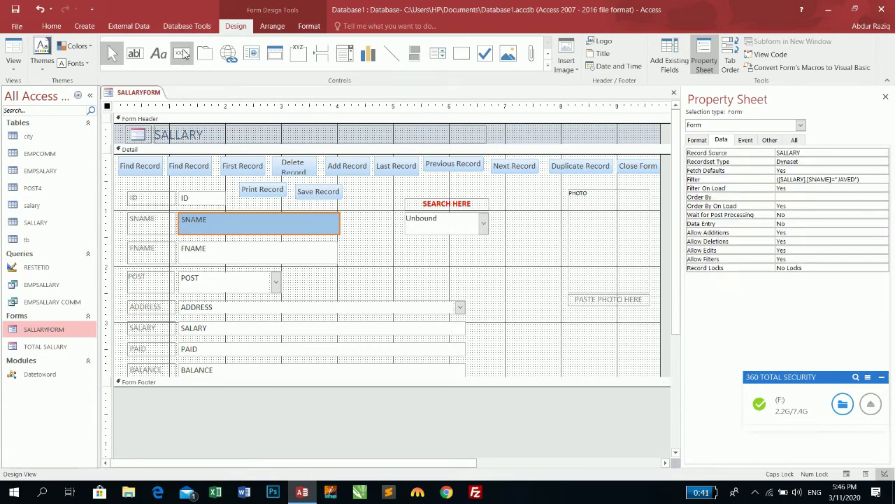
Step: Draw a new command button right of FNAME with the Form Operations > Open Form action
left_click(182, 54)
left_click_drag(354, 244, 405, 265)
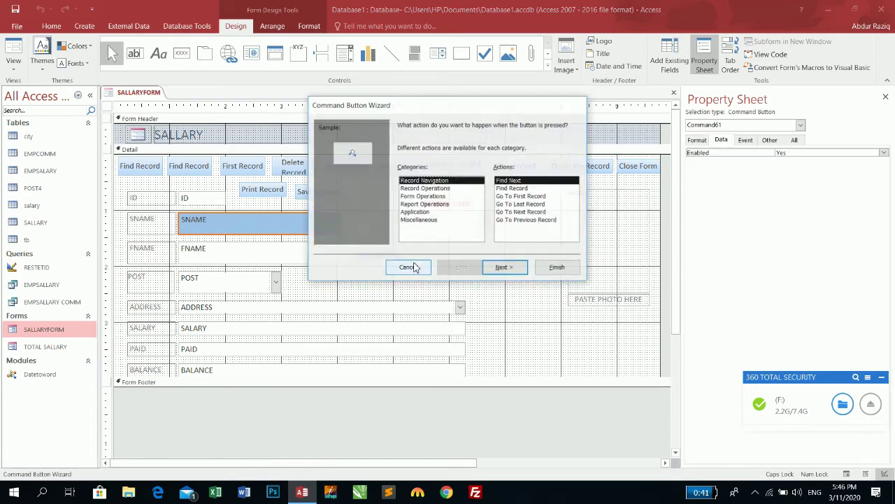
left_click(425, 196)
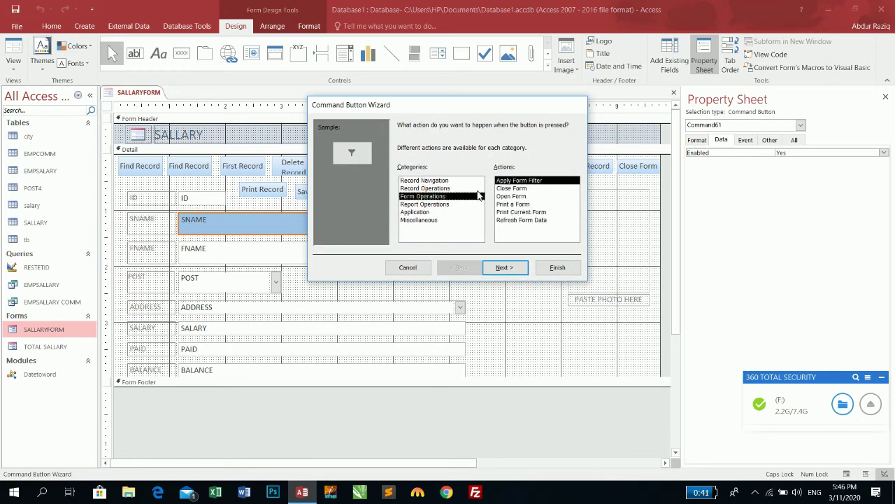
left_click(521, 189)
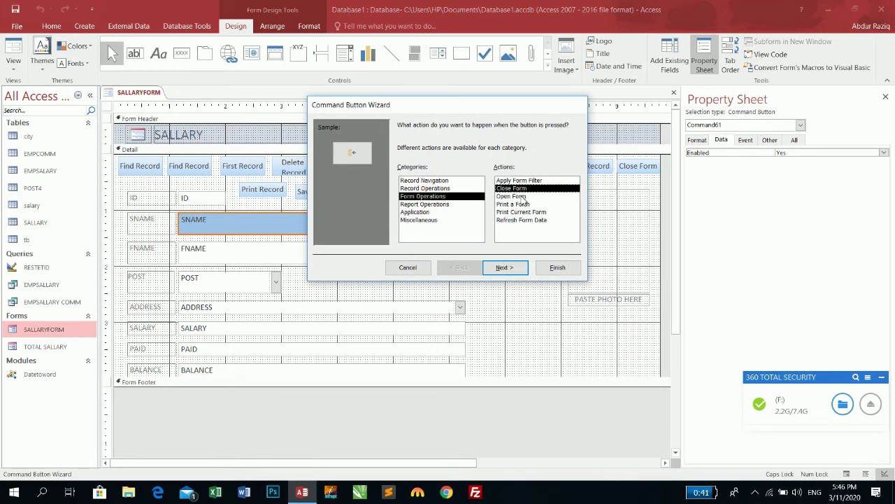
left_click(521, 197)
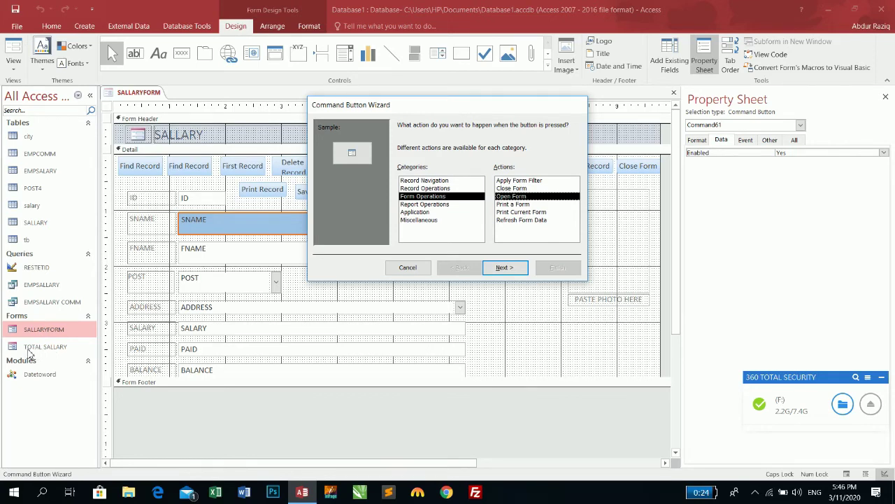
left_click(505, 267)
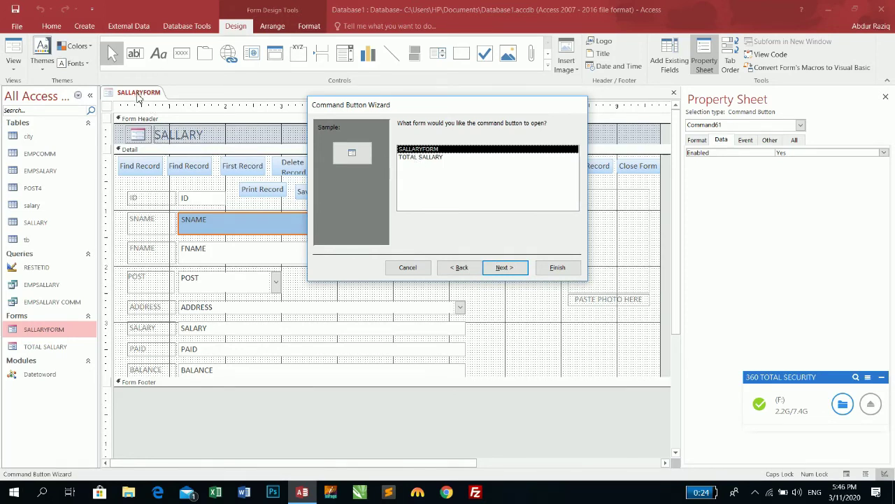
Step: Make the button open TOTAL SALLARY showing all records, labelled with text, and test in Form view
left_click(411, 158)
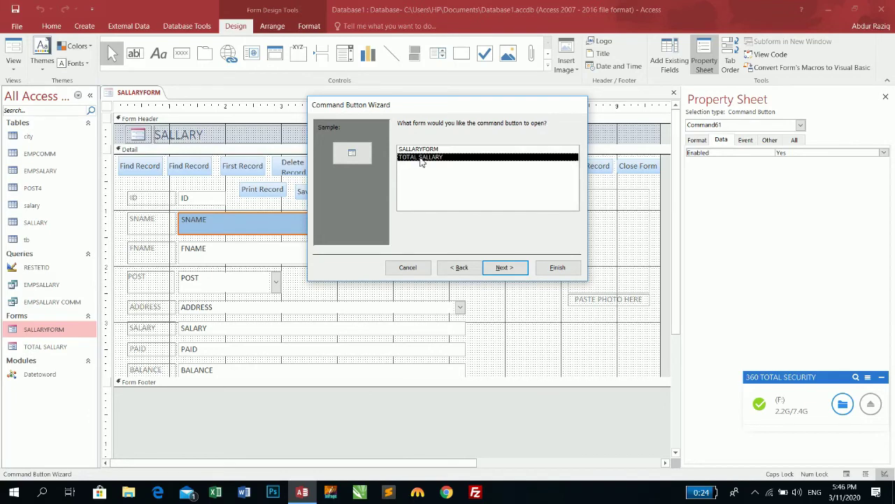
left_click(520, 267)
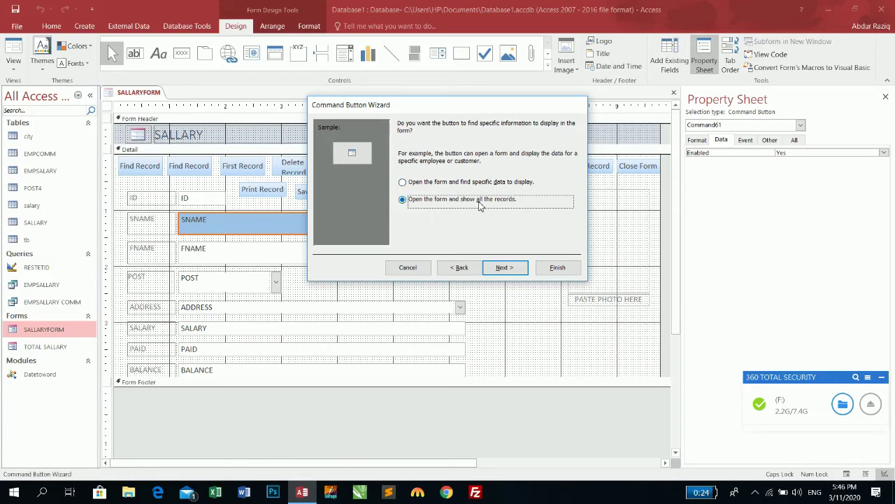
left_click(505, 267)
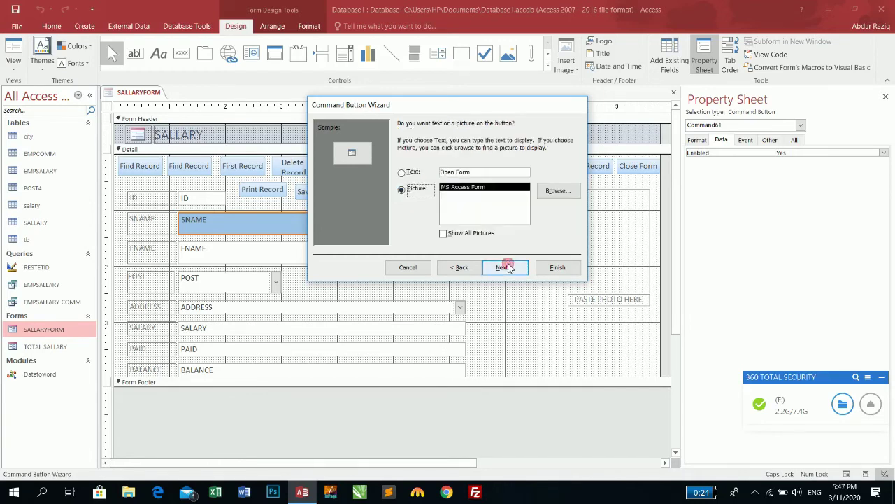
left_click(402, 173)
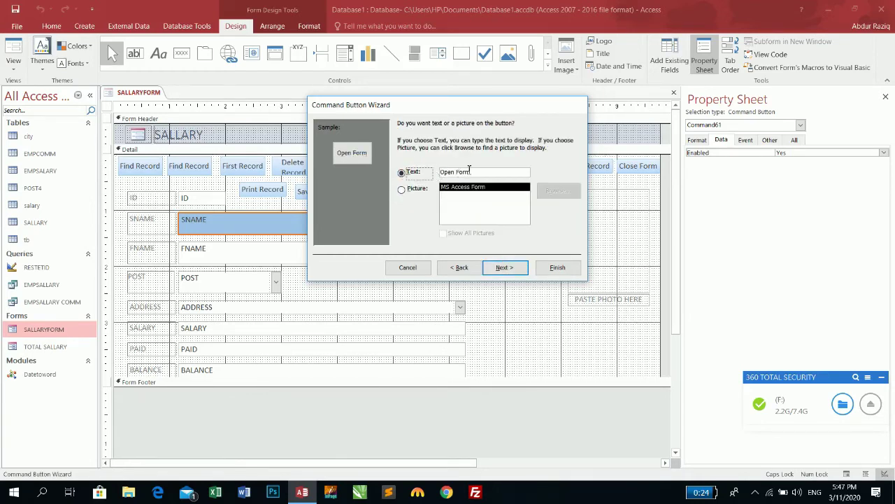
left_click(505, 268)
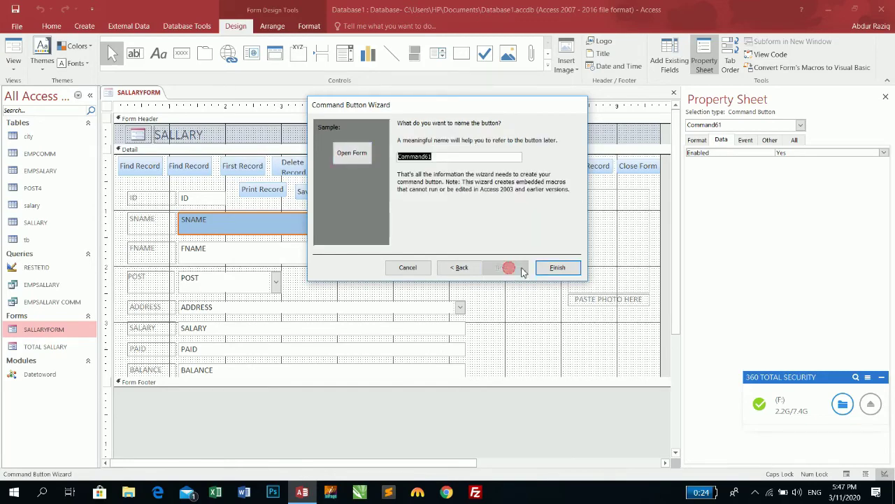
left_click(557, 268)
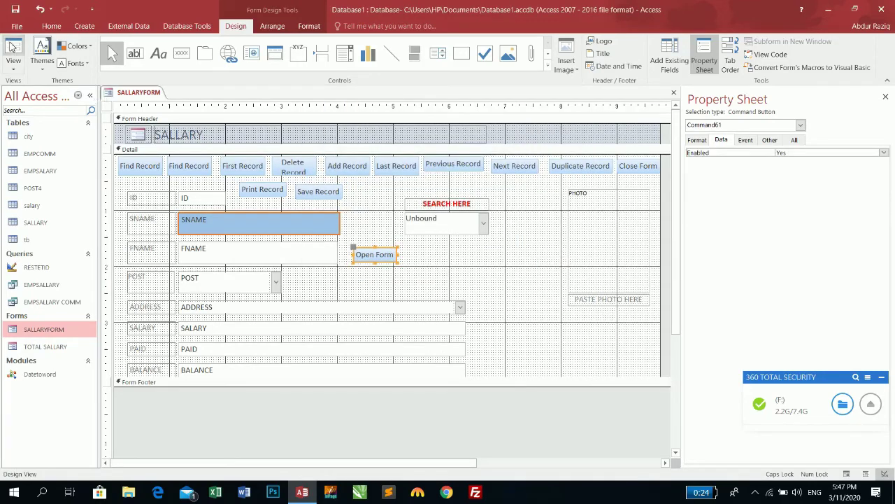
left_click(12, 47)
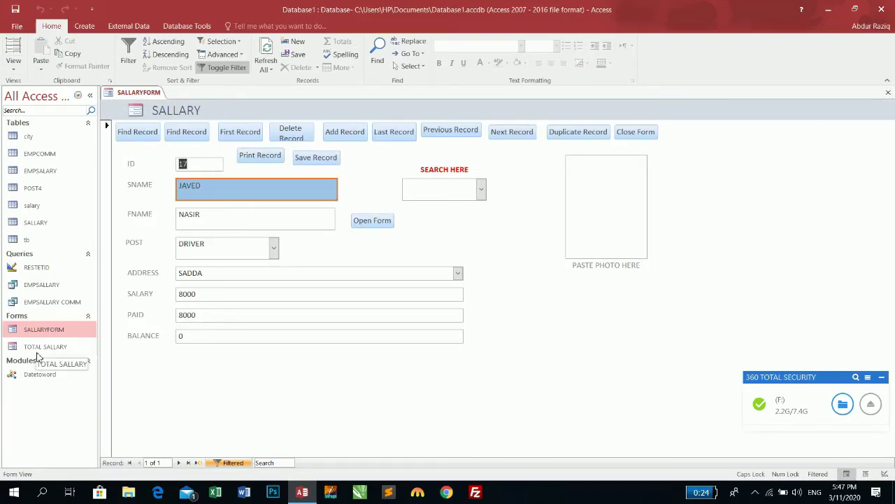
left_click(374, 221)
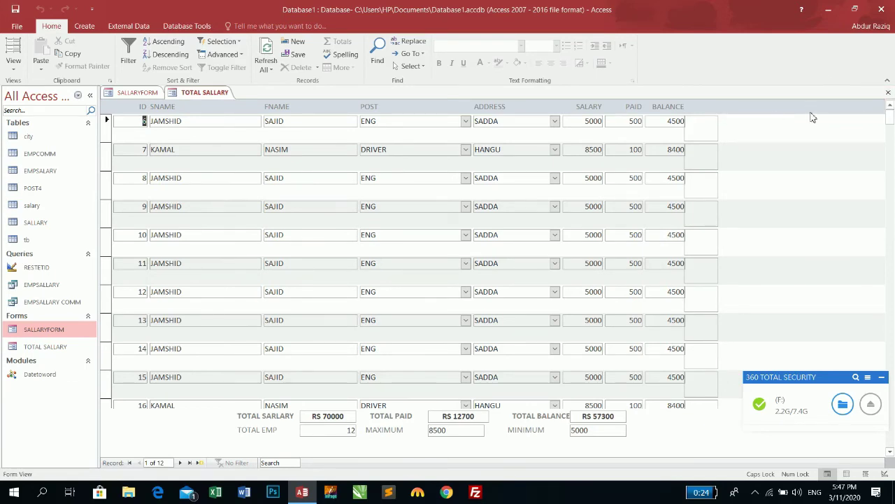
left_click(888, 92)
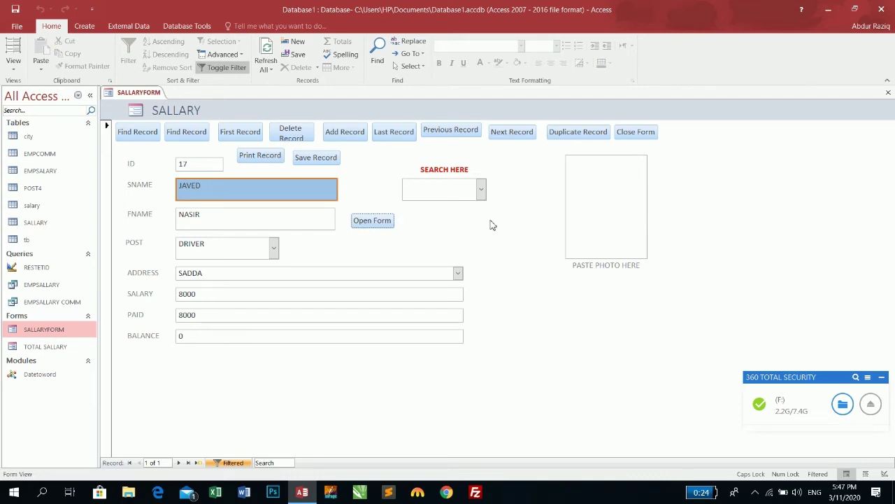
left_click(13, 62)
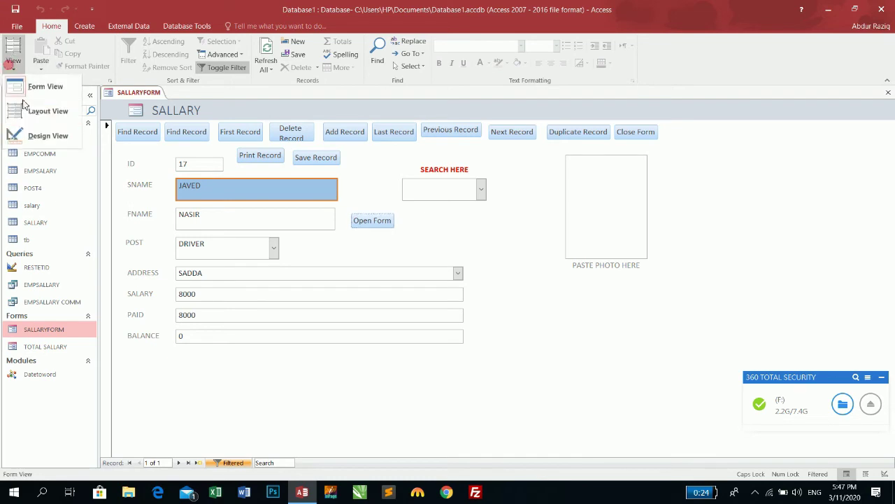
Step: In Design view, draw another command button with the Form Operations > Print a Form action
left_click(28, 138)
left_click(181, 53)
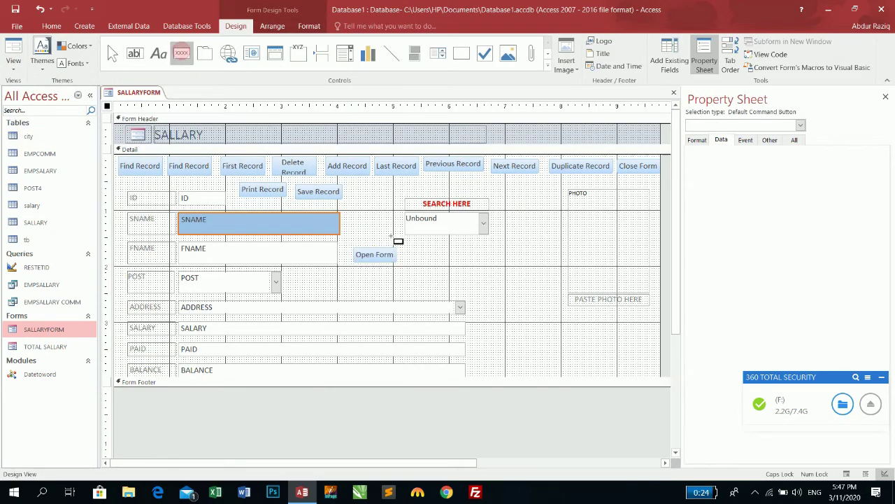
left_click_drag(404, 248, 448, 265)
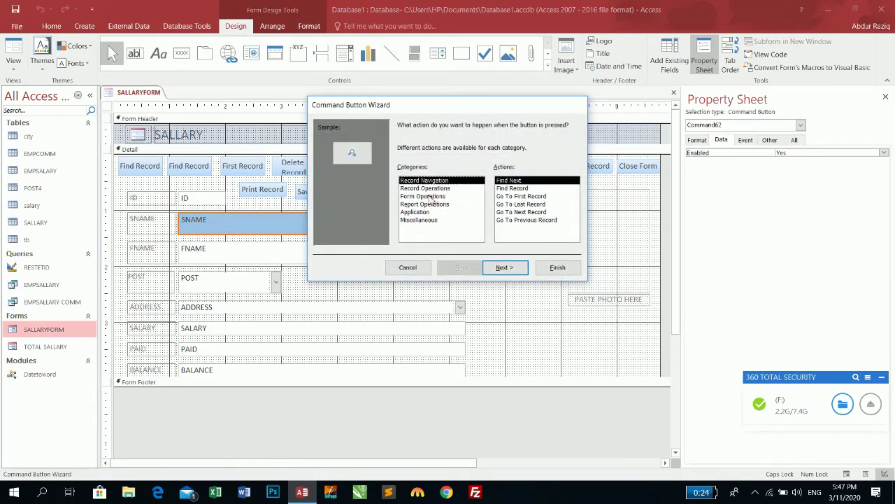
left_click(432, 196)
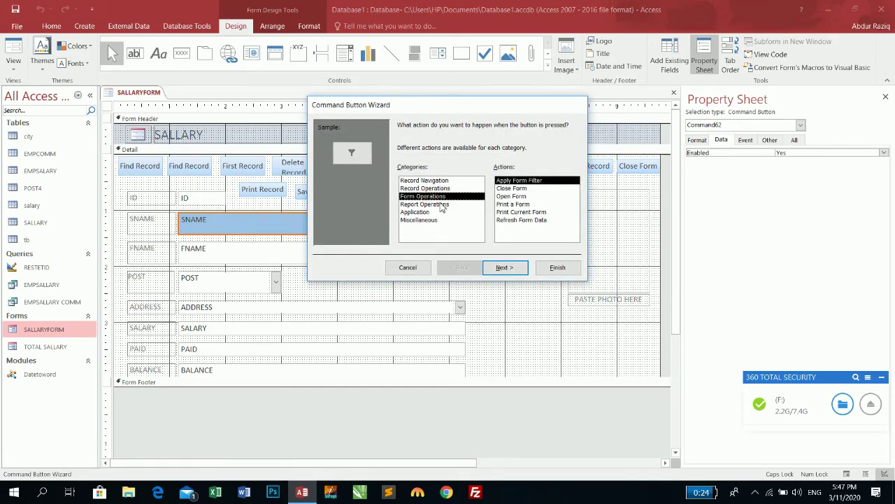
left_click(512, 205)
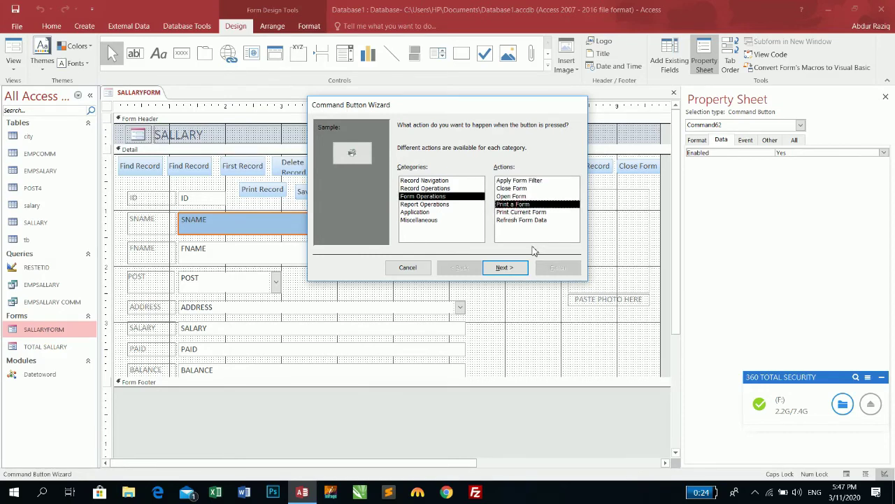
left_click(502, 267)
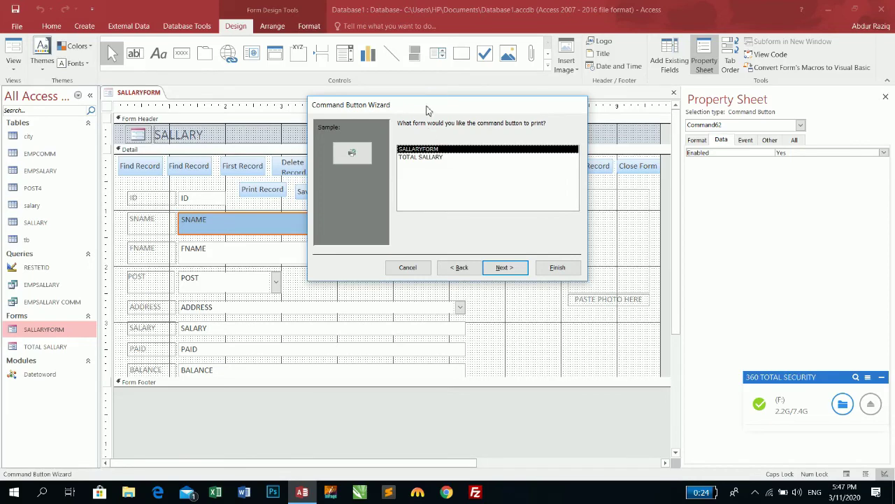
Step: Set the button to print TOTAL SALLARY with the text 'Print Form', then view the form
left_click_drag(426, 110, 423, 266)
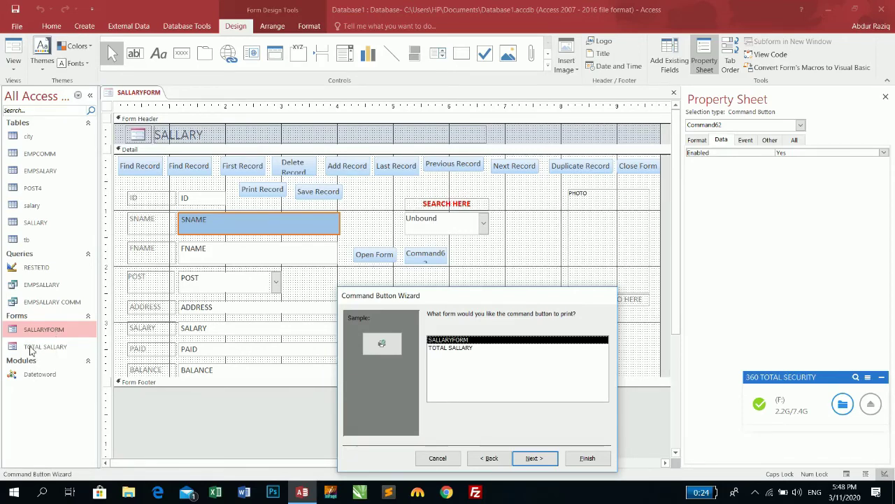
left_click(459, 349)
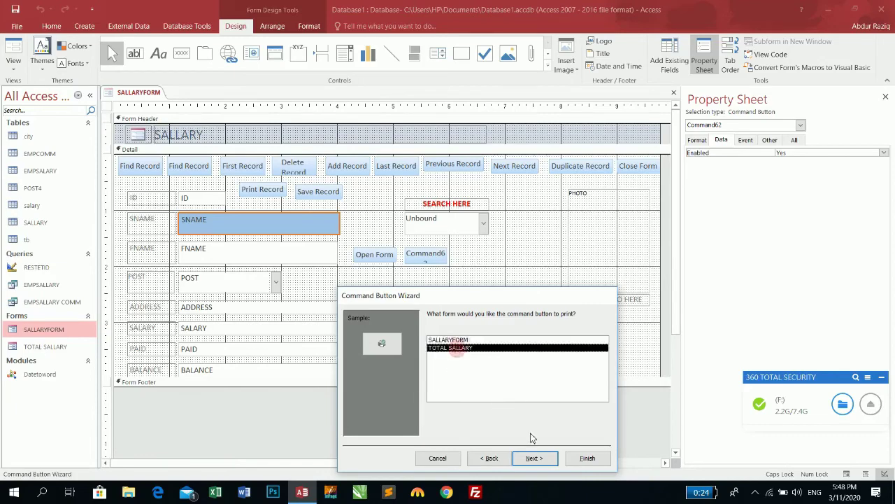
left_click(535, 457)
left_click(448, 363)
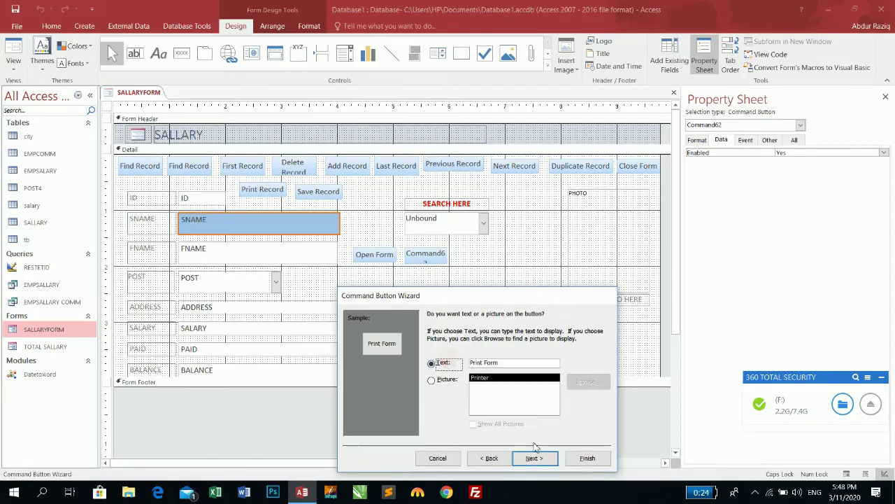
left_click(534, 457)
left_click(584, 459)
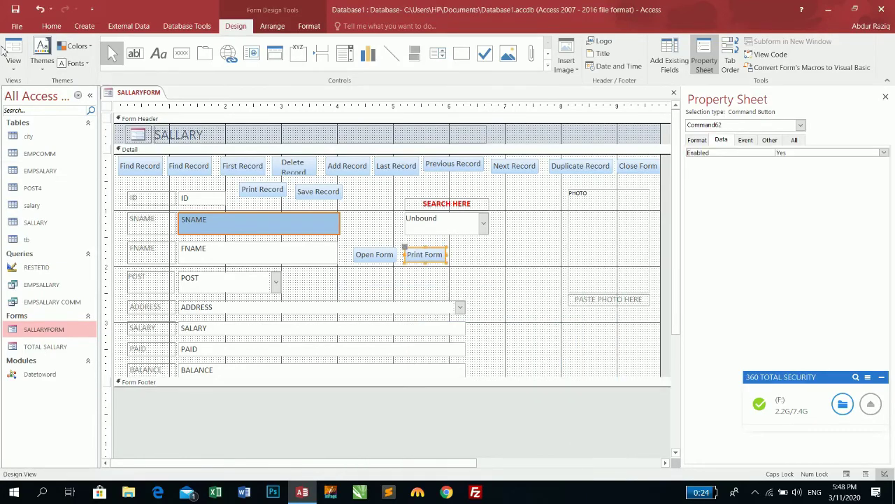
left_click(13, 50)
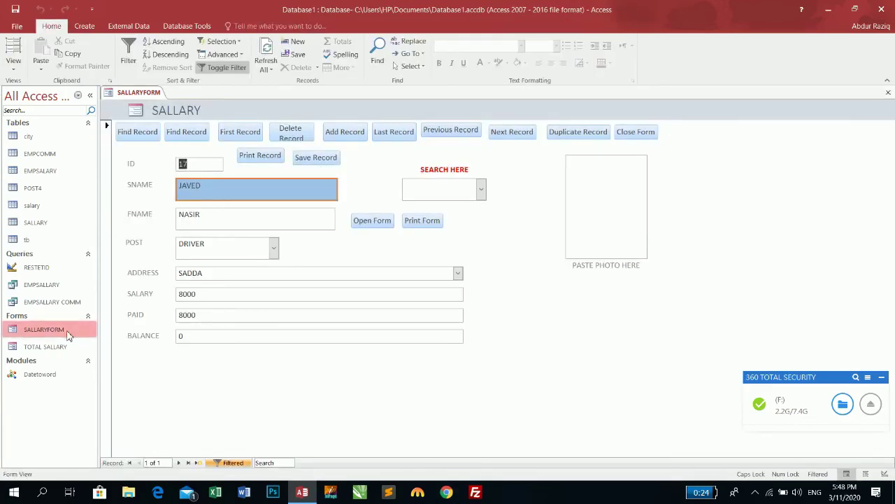
double_click(207, 185)
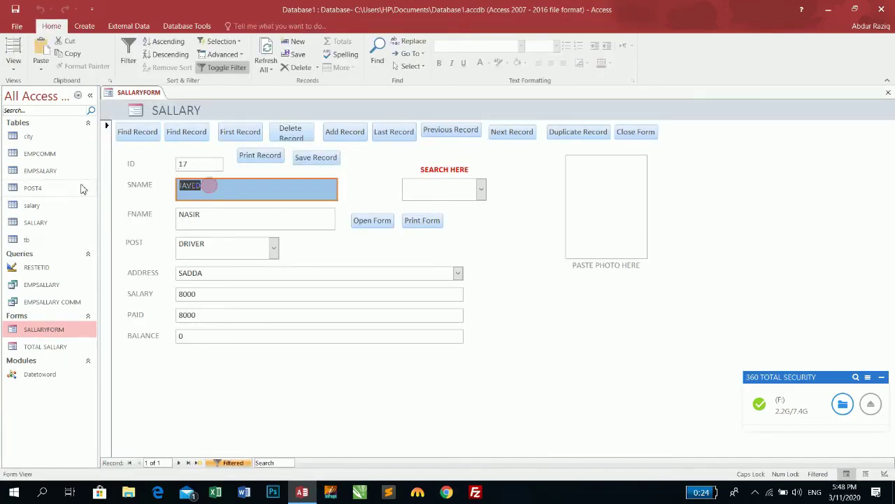
left_click(431, 224)
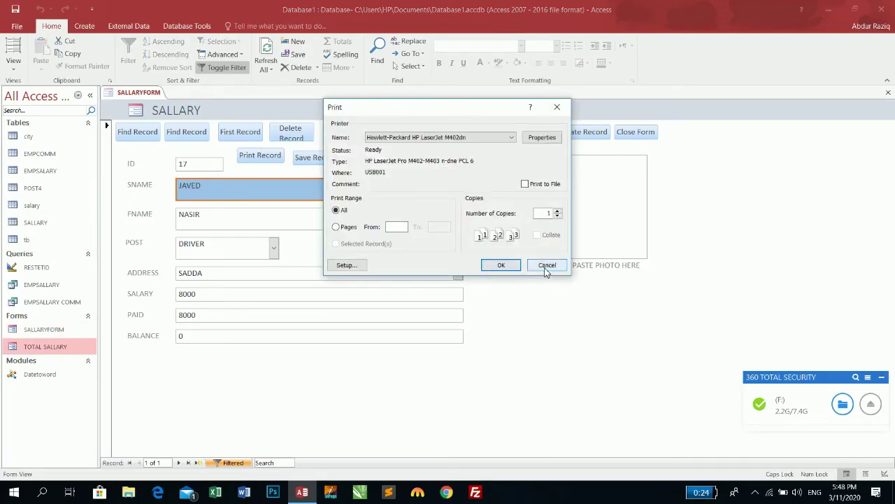
left_click(547, 265)
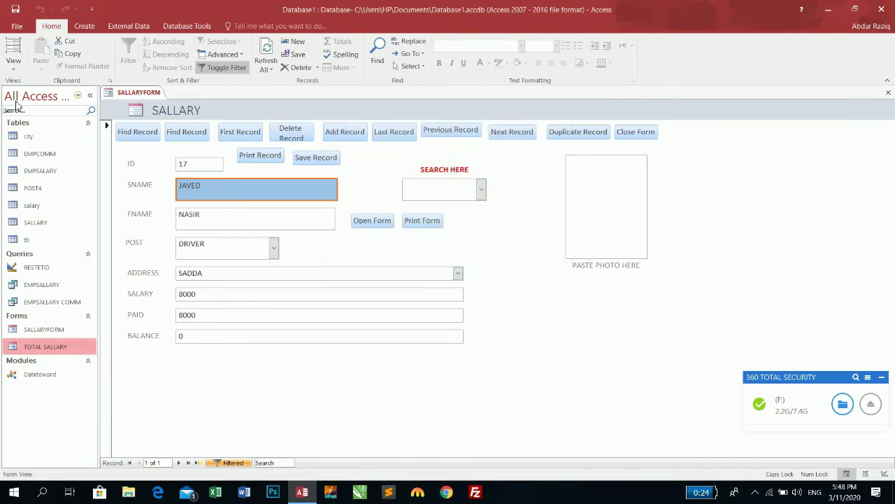
left_click(411, 221)
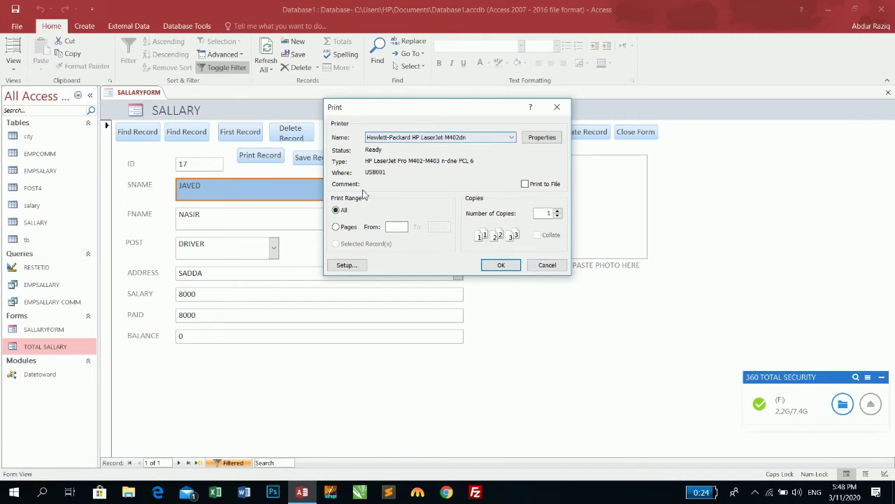
left_click(550, 264)
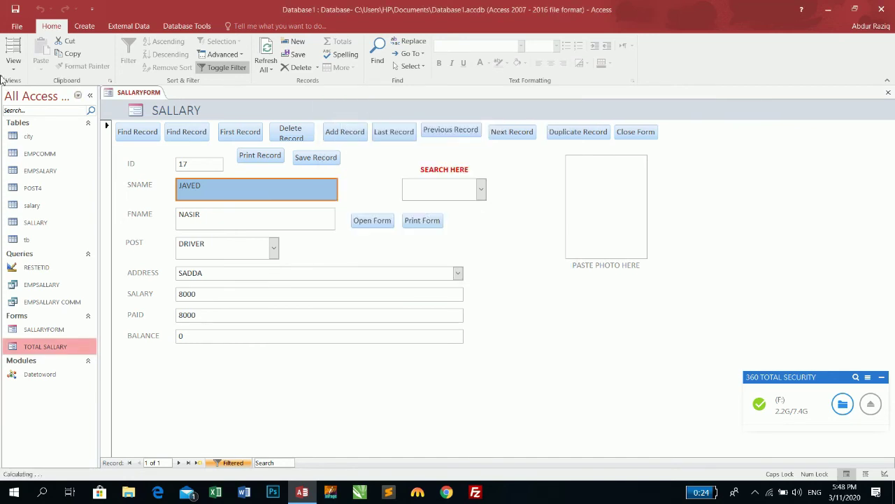
double_click(56, 342)
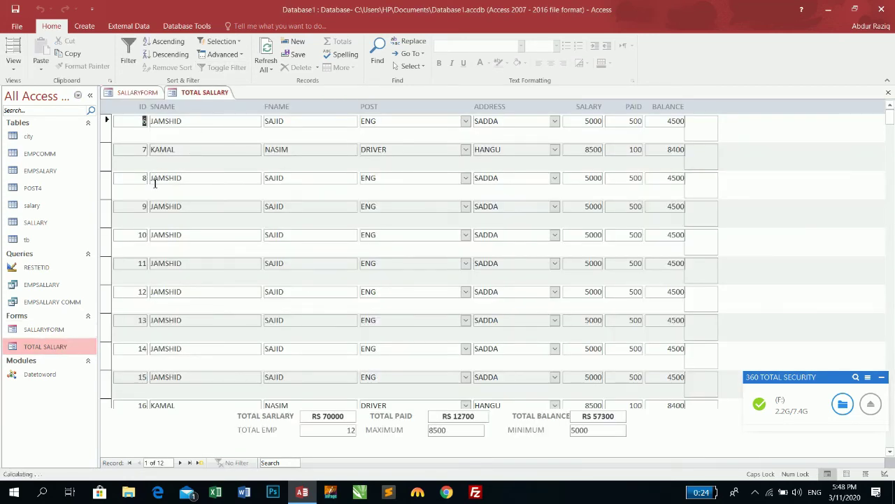
scroll(142, 369, "down", 3)
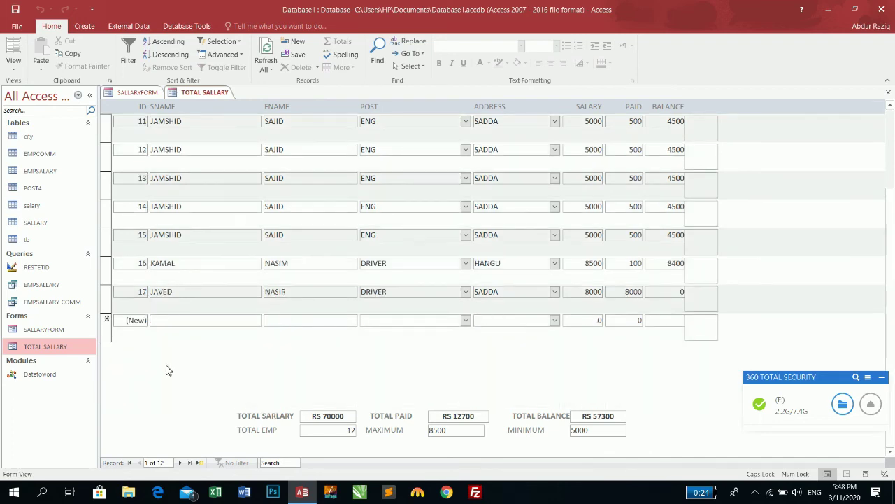
left_click(888, 92)
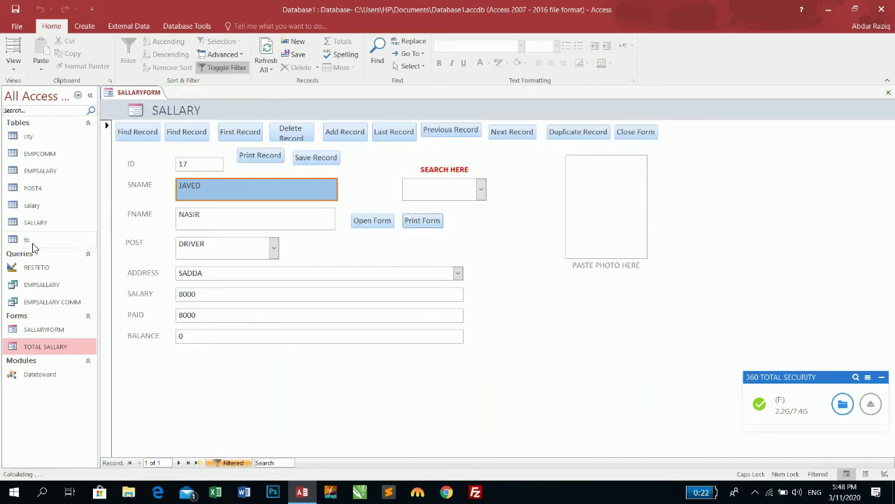
left_click(13, 67)
Step: Draw a Print Current Form button with the Printer picture beside Save Record, then test it in Form view
left_click(34, 137)
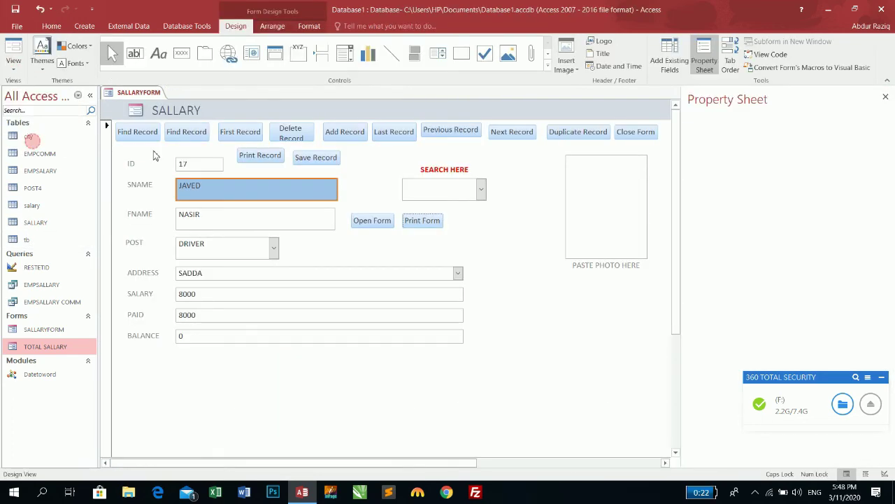
left_click(181, 53)
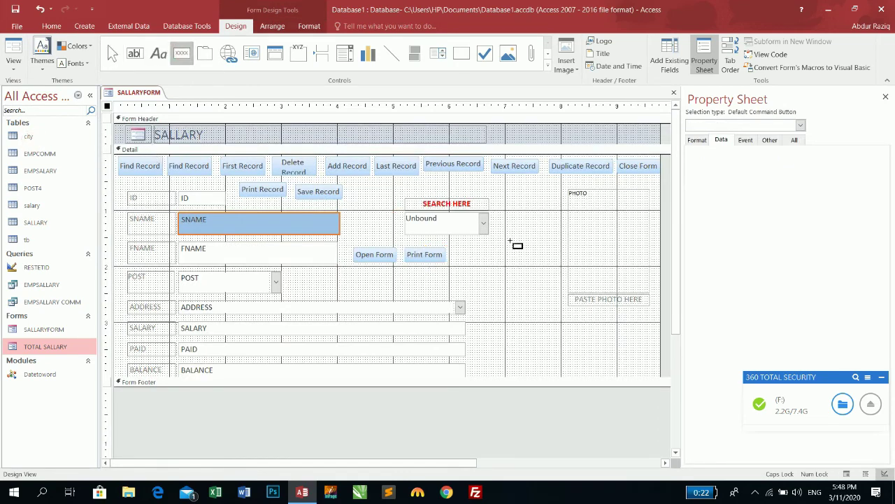
left_click_drag(353, 181, 389, 197)
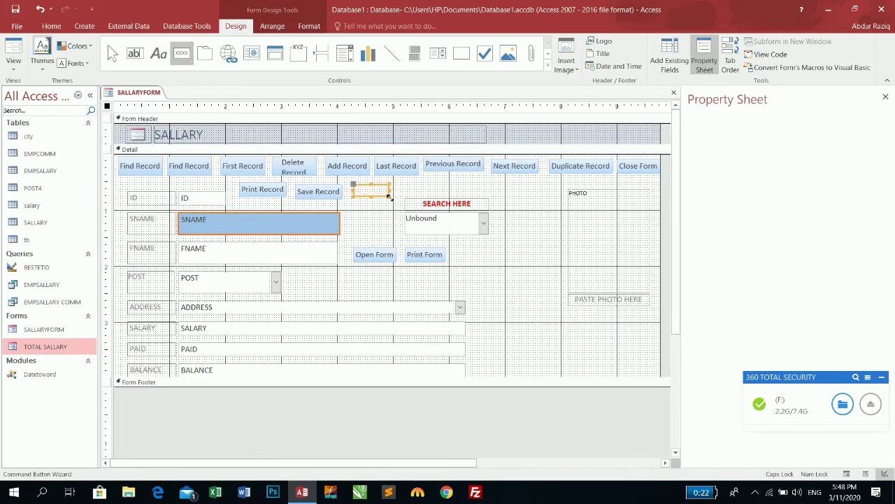
left_click(423, 188)
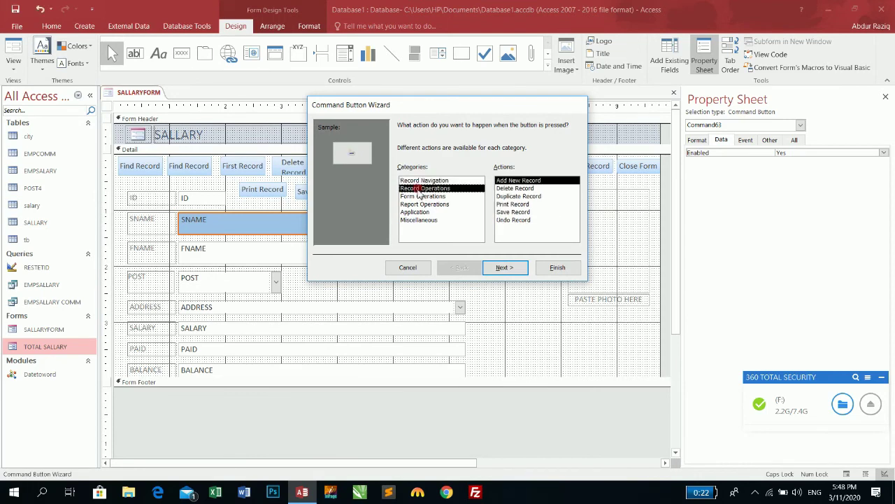
left_click(422, 196)
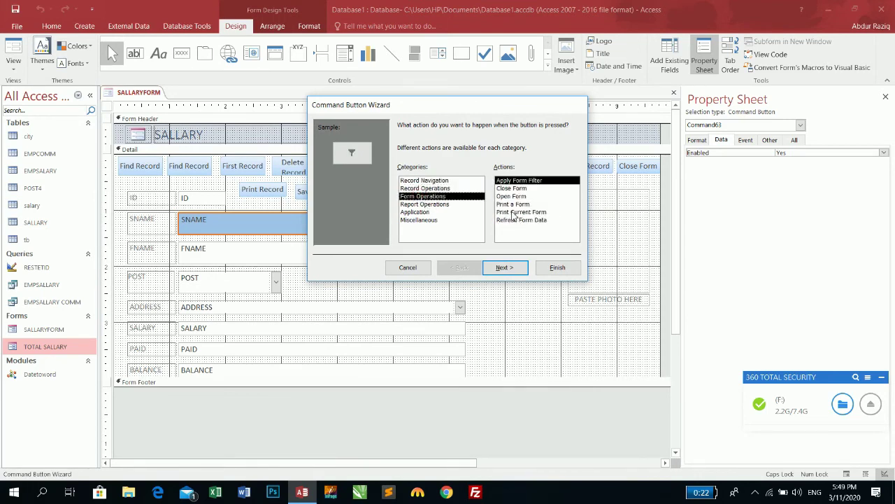
left_click(514, 212)
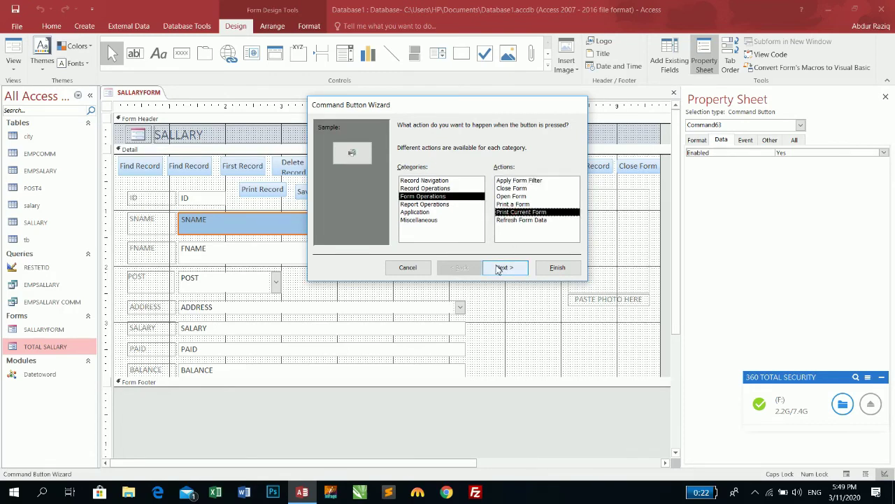
left_click(501, 269)
left_click(509, 269)
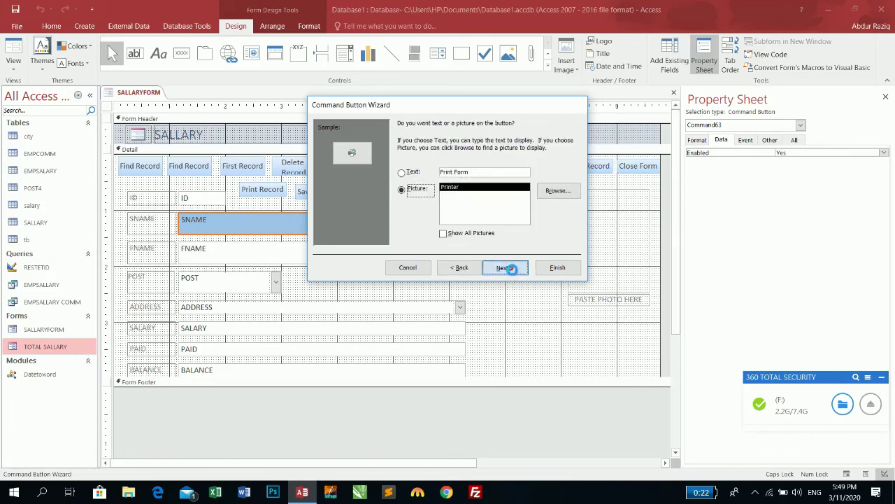
left_click(558, 268)
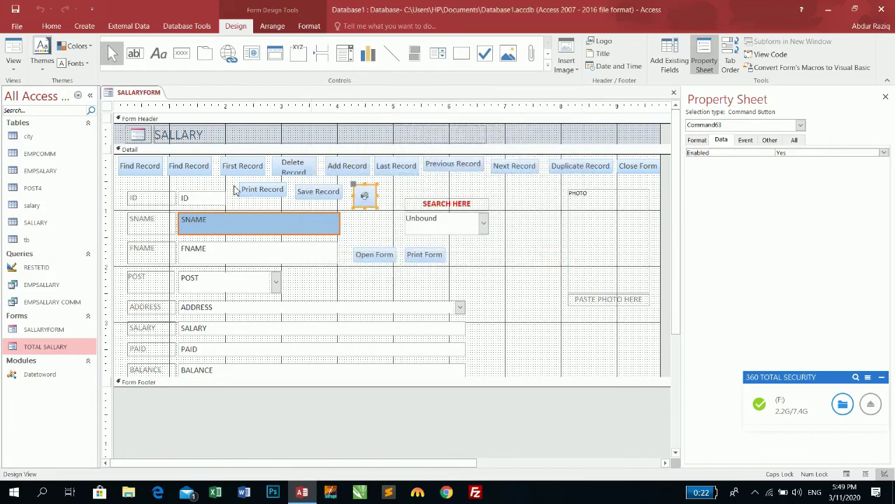
left_click(12, 52)
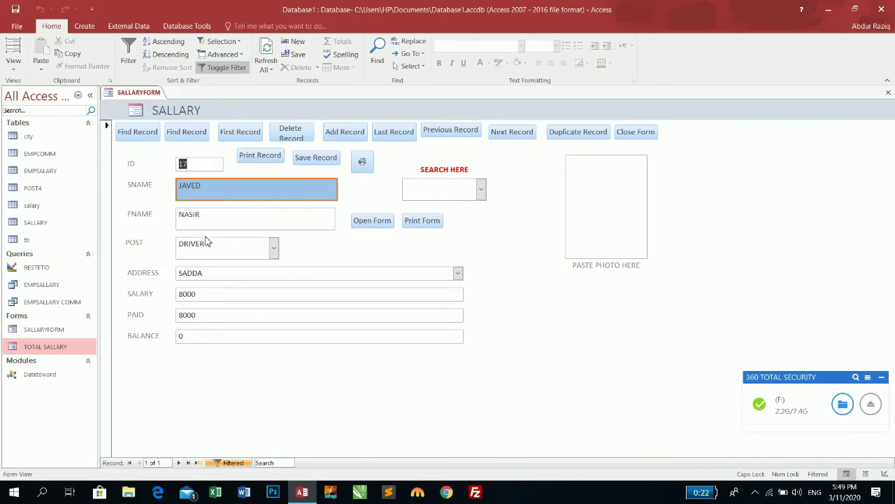
left_click(362, 161)
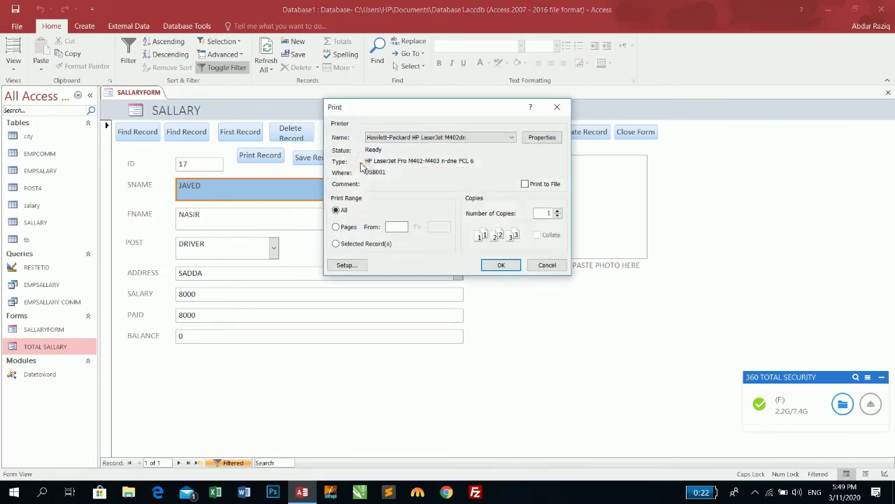
left_click(492, 266)
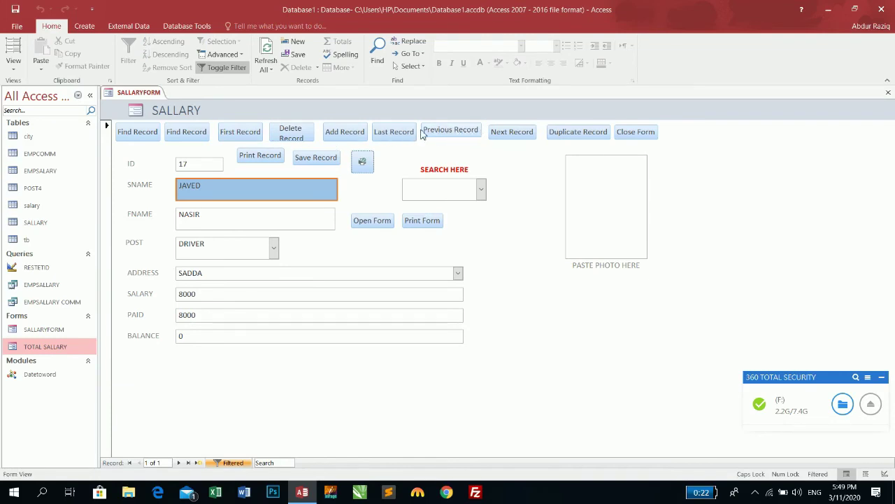
left_click(513, 135)
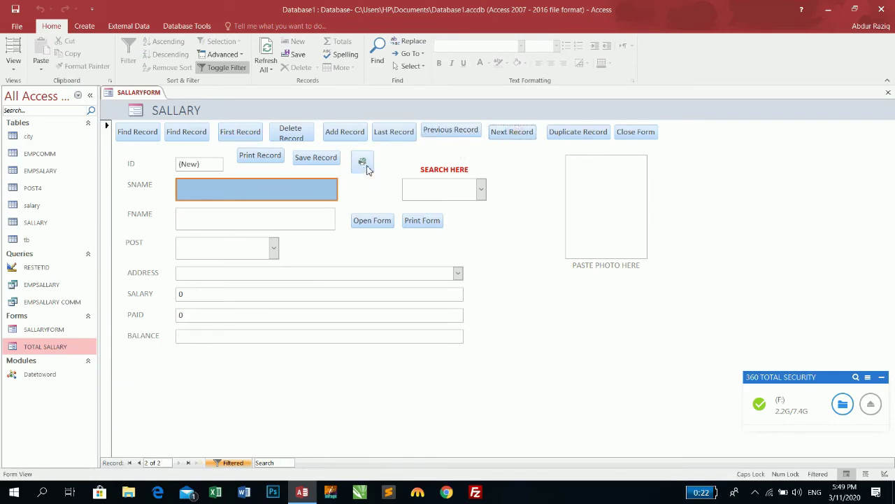
left_click(482, 189)
left_click(448, 219)
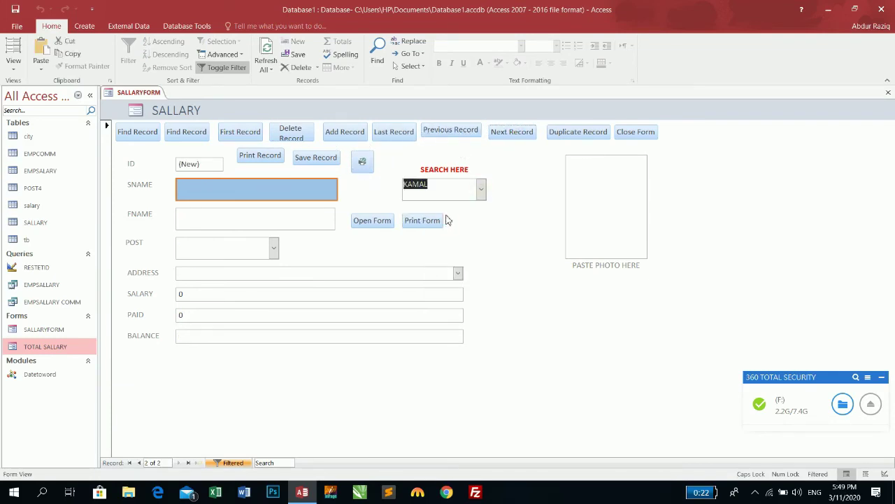
left_click(481, 188)
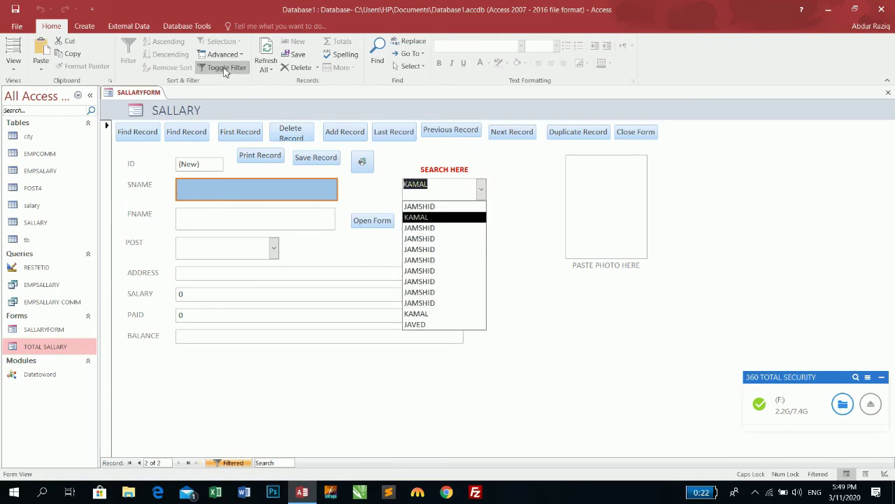
left_click(448, 216)
left_click(481, 188)
left_click(448, 282)
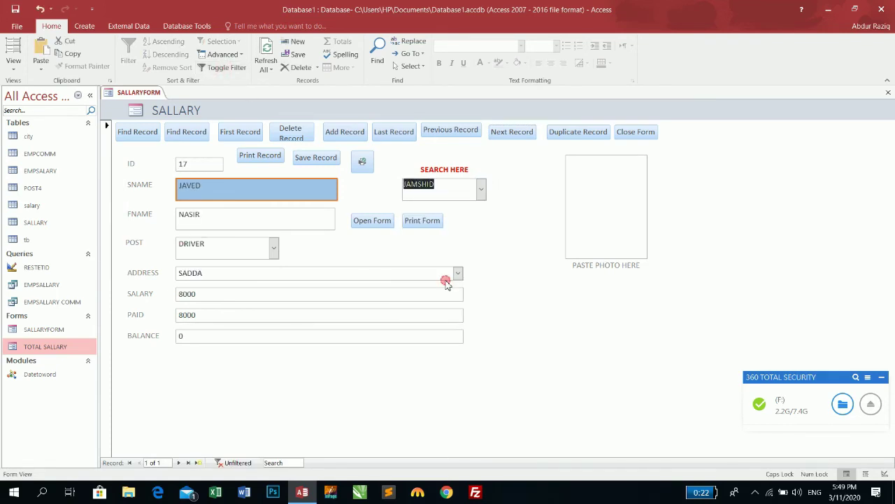
left_click(481, 188)
left_click(414, 324)
left_click(482, 188)
left_click(419, 216)
left_click(423, 221)
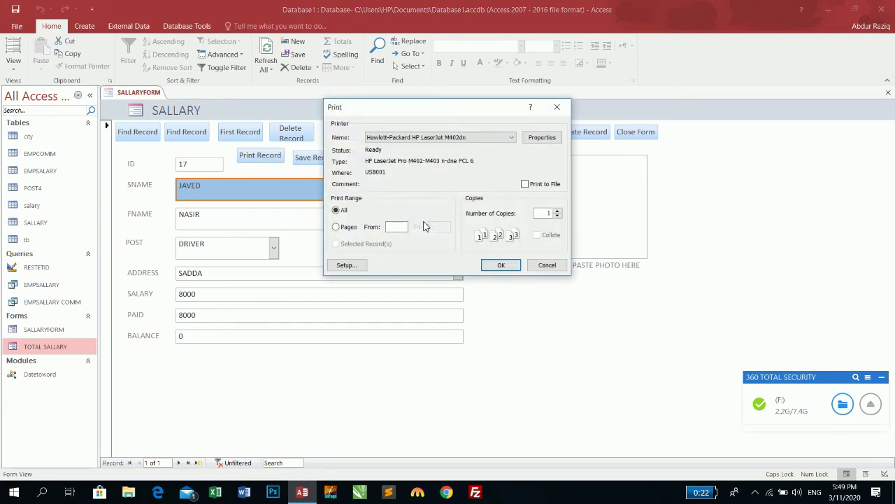
left_click(547, 265)
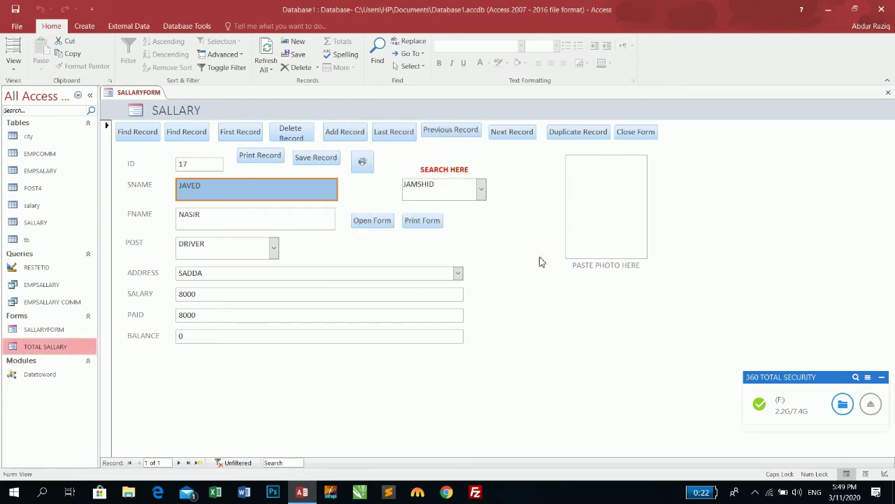
left_click(367, 165)
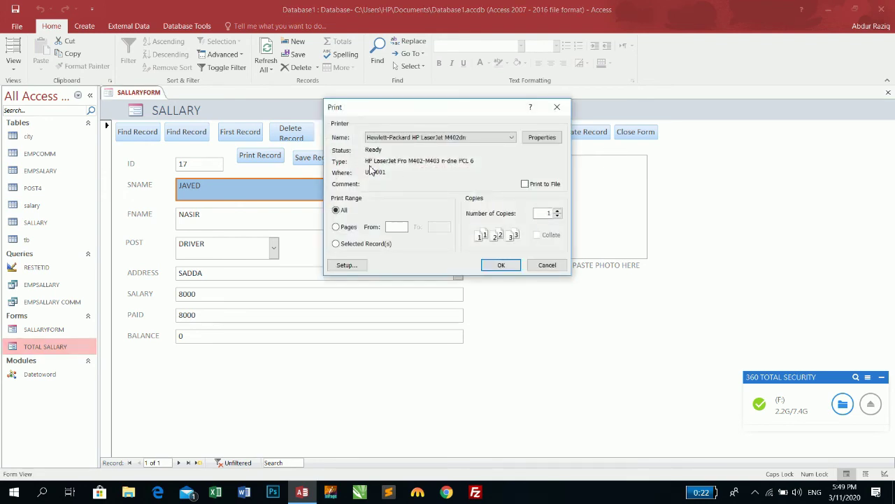
left_click(547, 265)
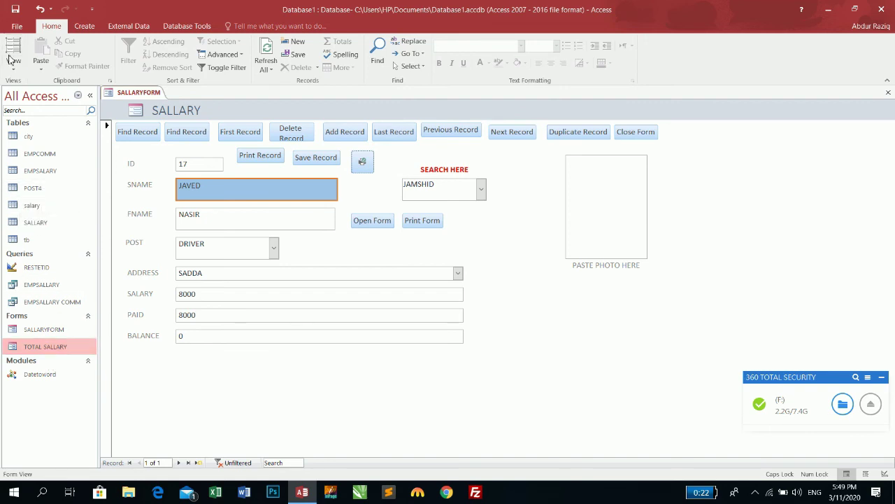
Step: In Design view, draw a picture button near SEARCH HERE with the Form Operations > Refresh Form Data action
left_click(11, 72)
left_click(32, 136)
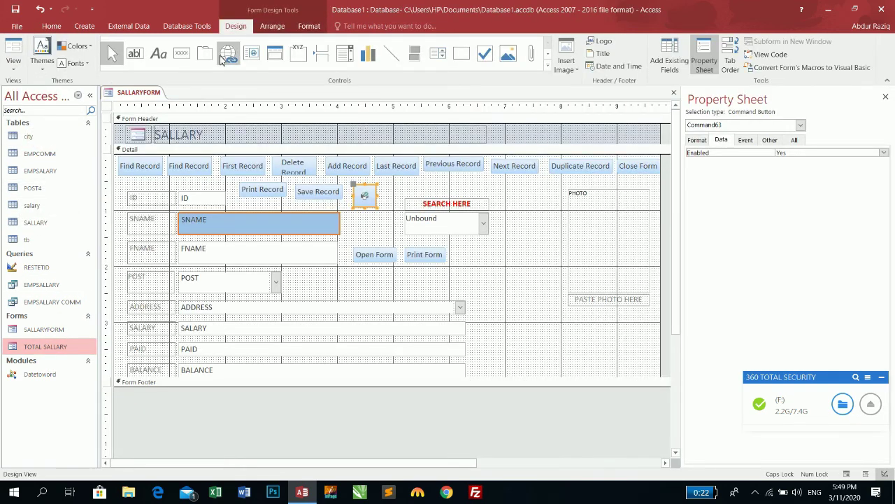
left_click(180, 56)
left_click_drag(385, 185, 426, 199)
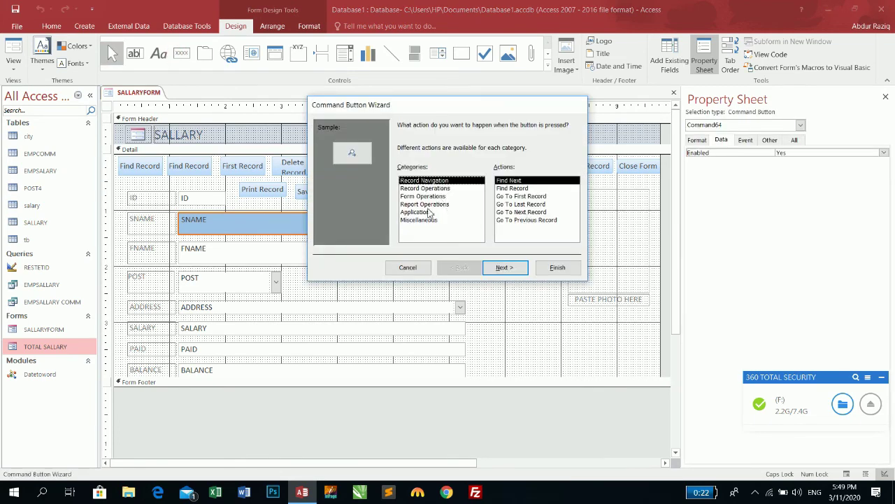
left_click(421, 197)
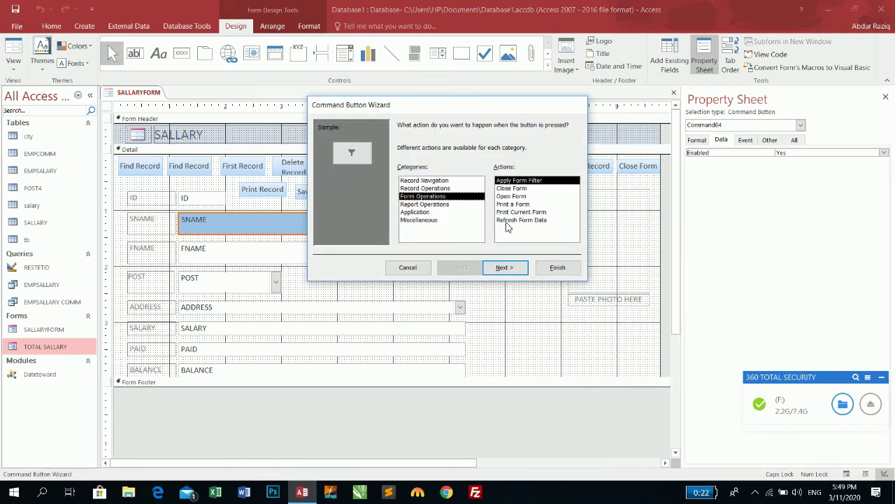
left_click(507, 220)
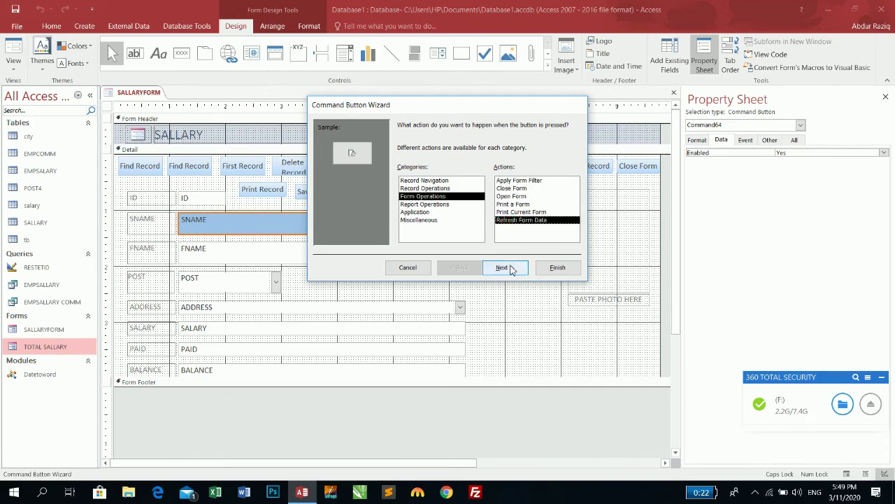
left_click(504, 268)
left_click(505, 268)
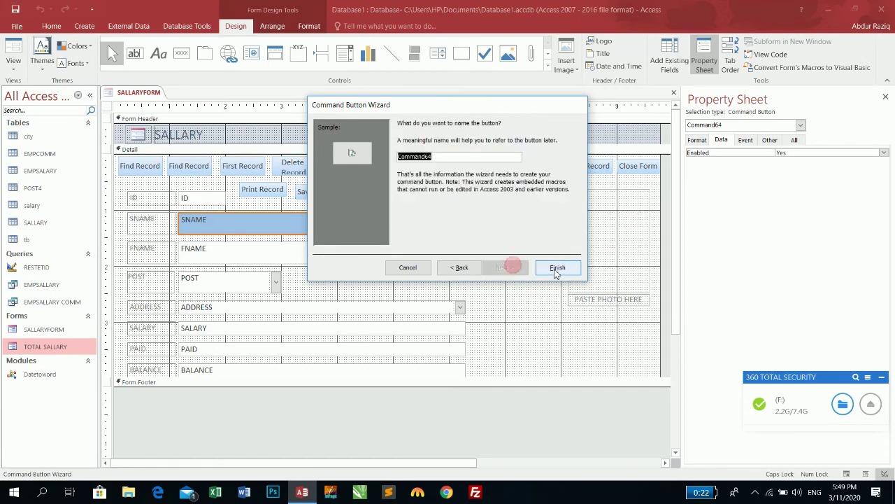
left_click(556, 267)
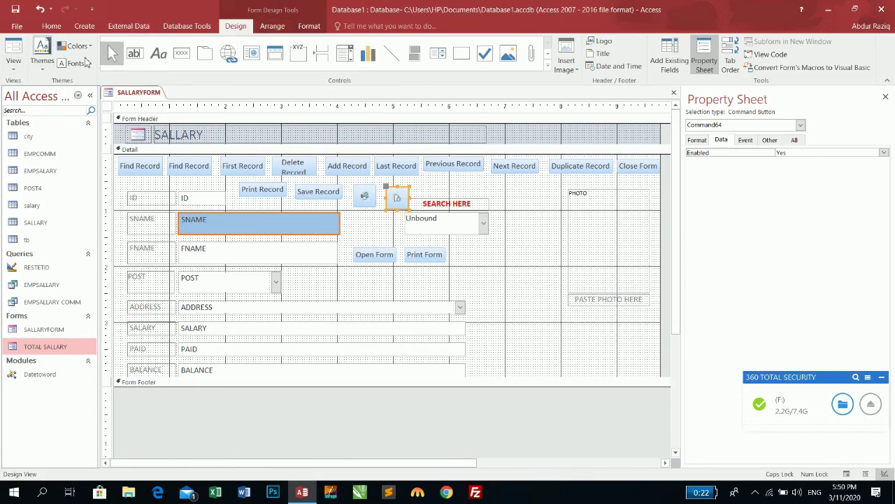
Step: In Form view, check the search name list, then delete the displayed employee record
left_click(5, 49)
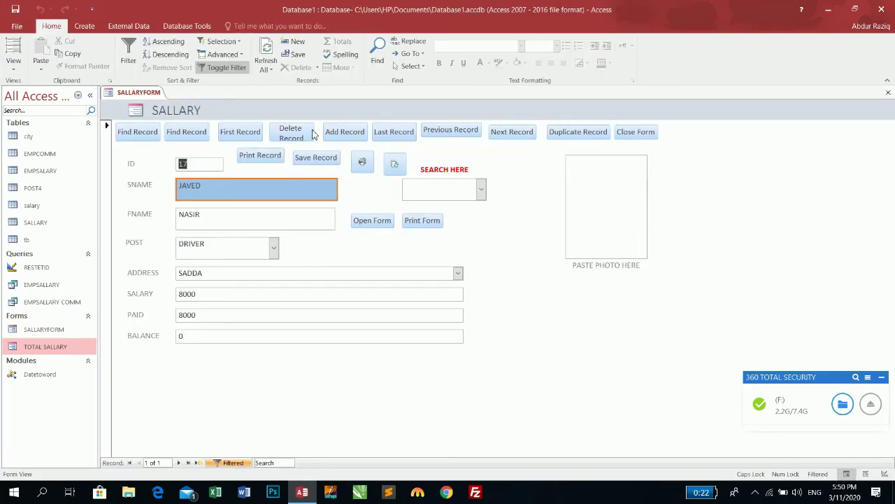
left_click(482, 191)
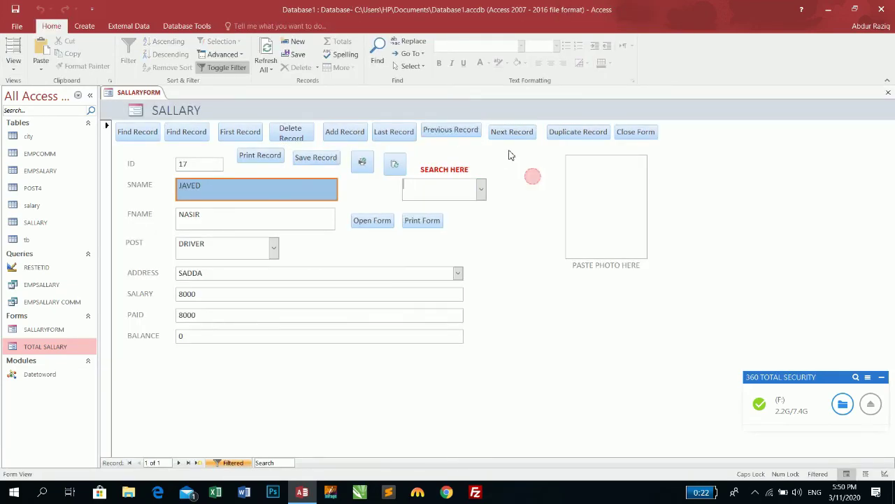
left_click(533, 176)
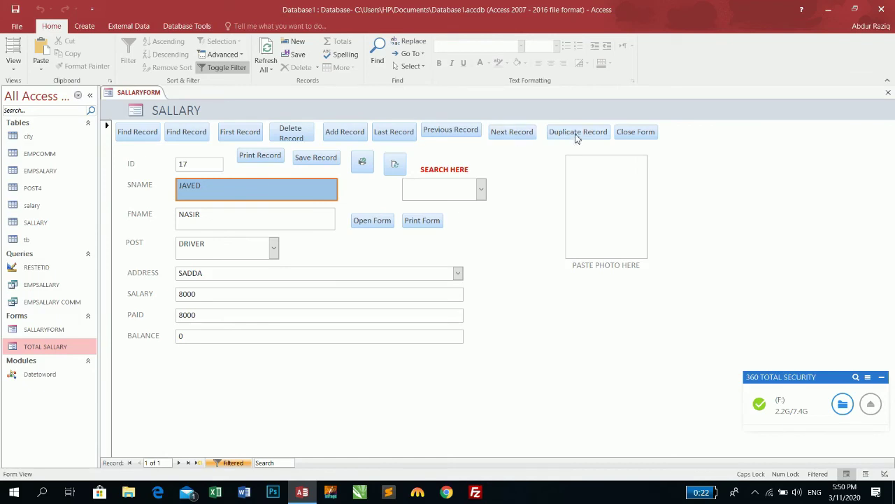
left_click(291, 134)
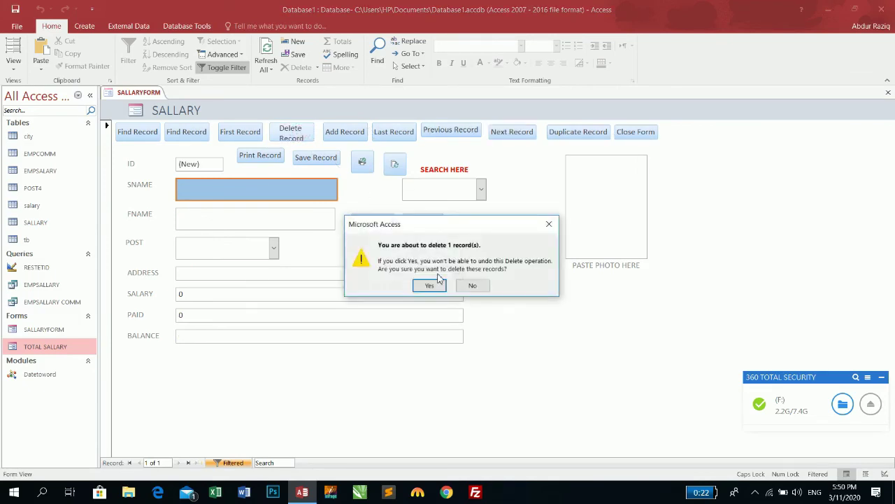
left_click(436, 285)
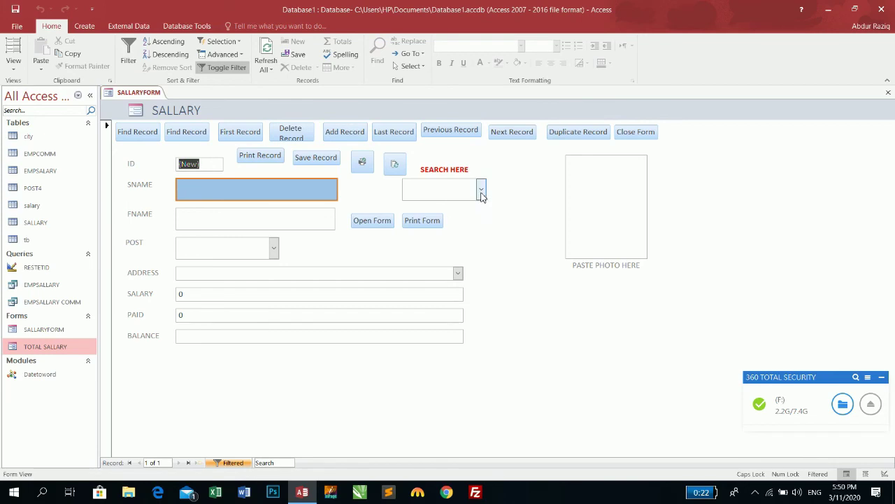
Step: Refresh the form data so the name list no longer shows #Deleted
left_click(482, 190)
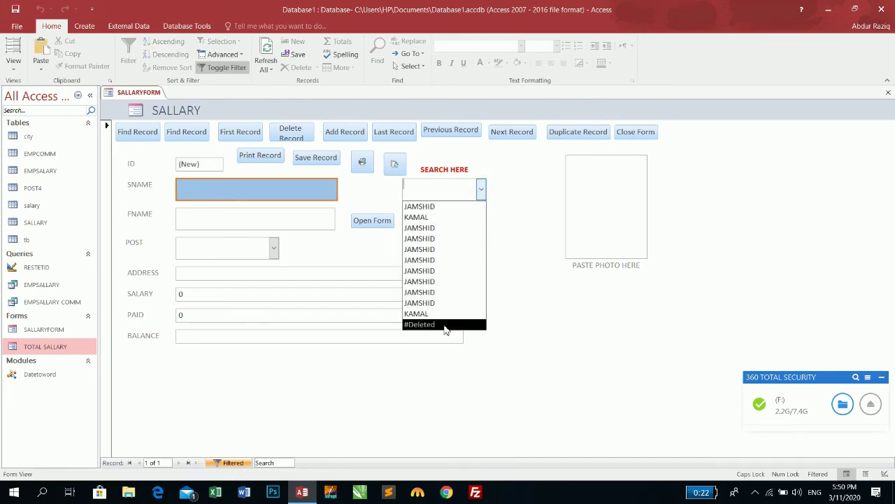
left_click(532, 178)
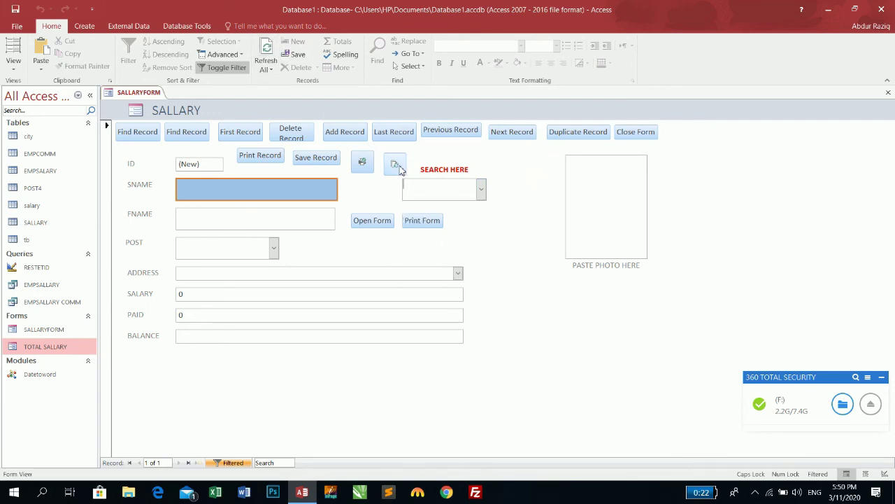
left_click(483, 188)
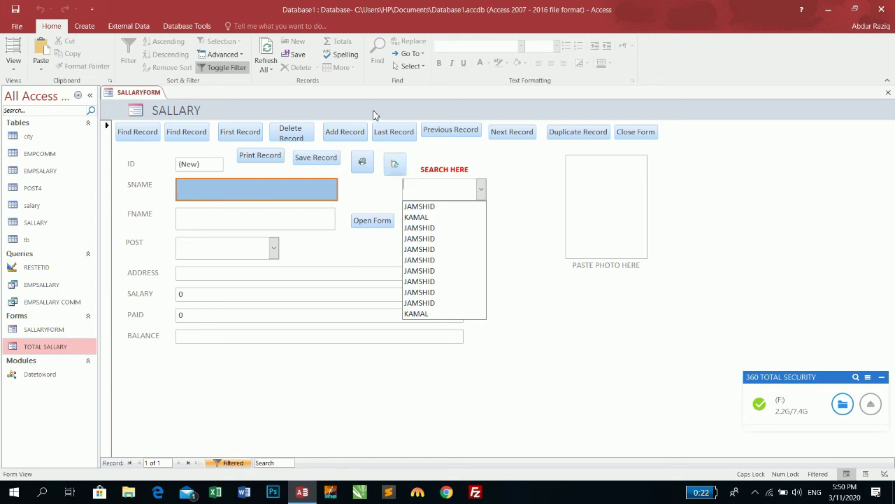
Step: In Design view, draw a button right of the refresh button with the Application > Quit Application action
right_click(453, 149)
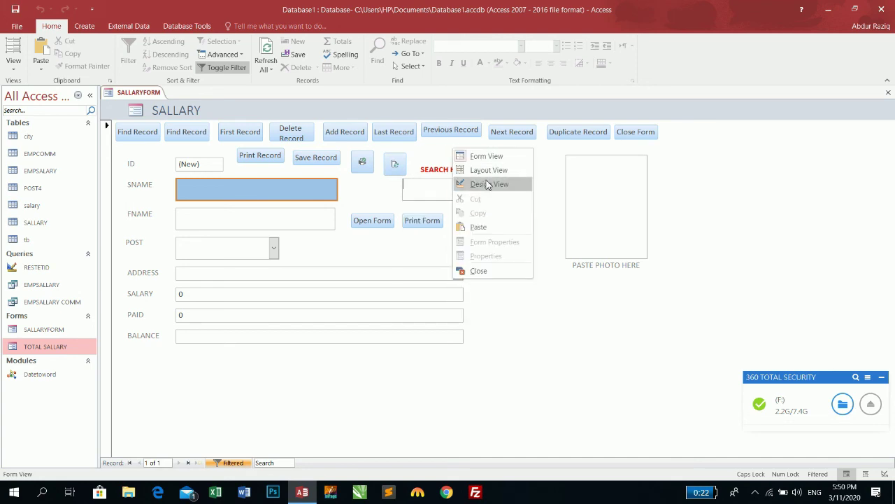
left_click(489, 184)
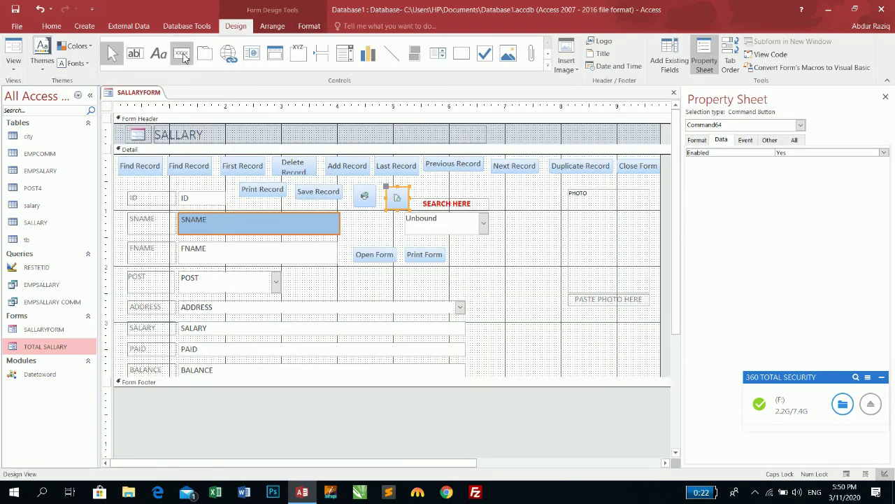
left_click(181, 54)
left_click_drag(429, 178, 486, 192)
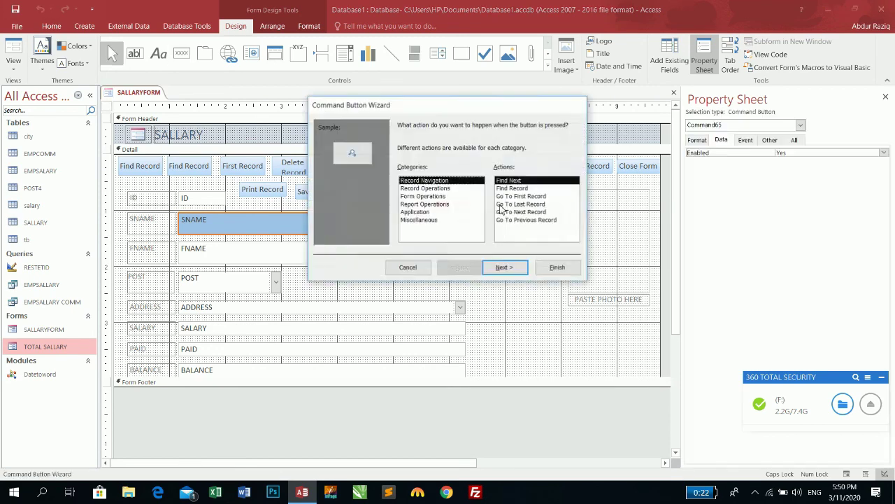
left_click(427, 188)
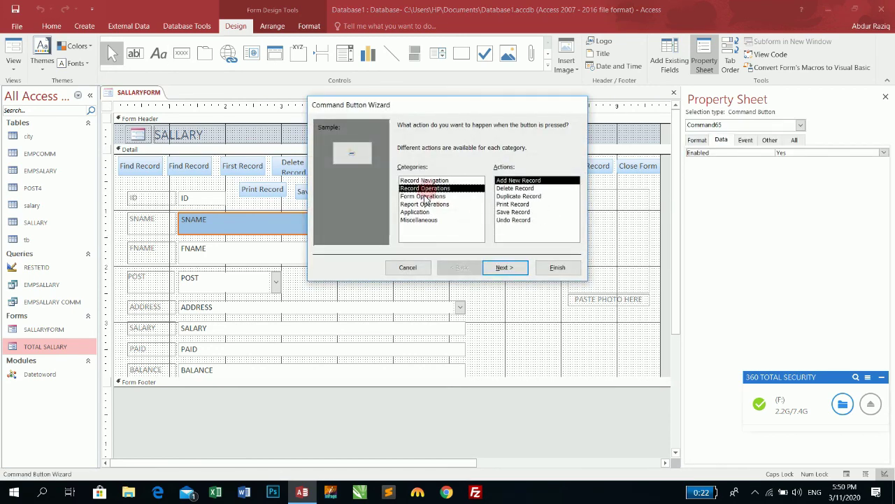
left_click(425, 196)
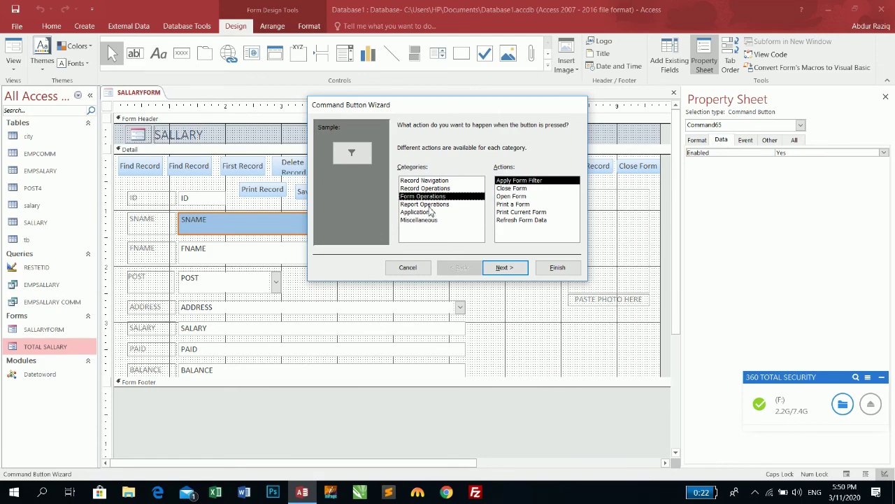
left_click(425, 204)
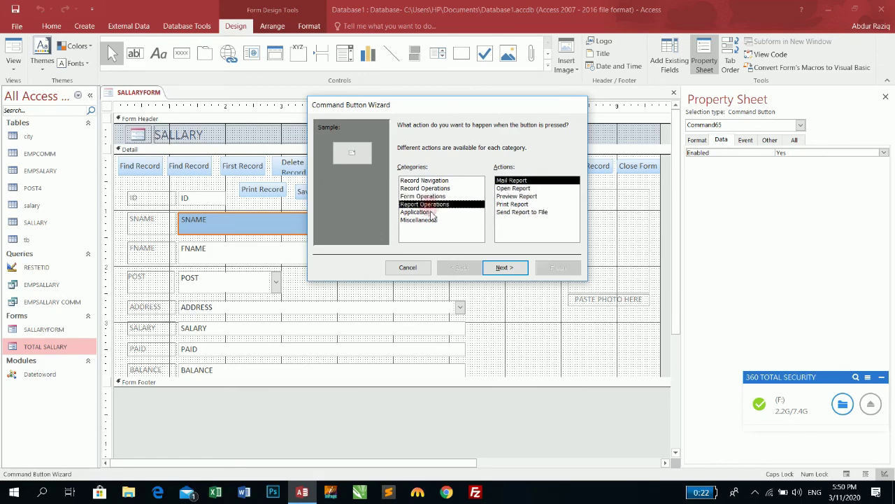
left_click(426, 211)
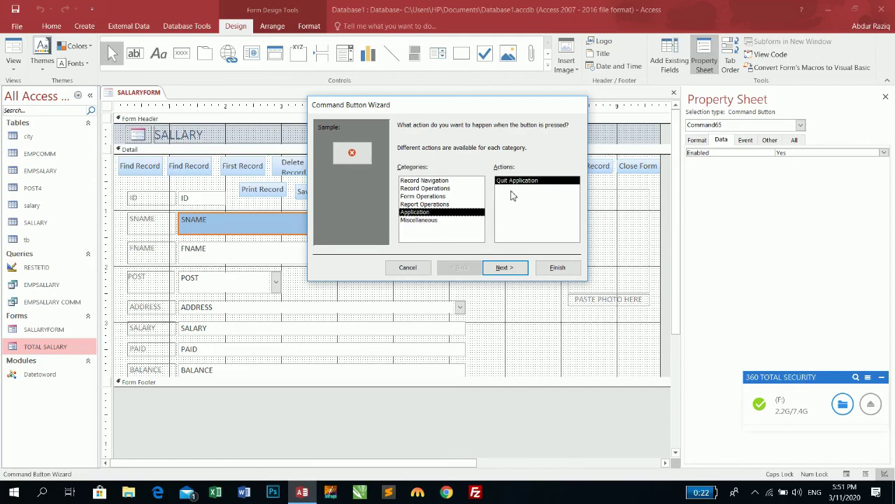
Step: Finish the Quit Application picture button and test it in Form view to close Access
left_click_drag(369, 105, 468, 307)
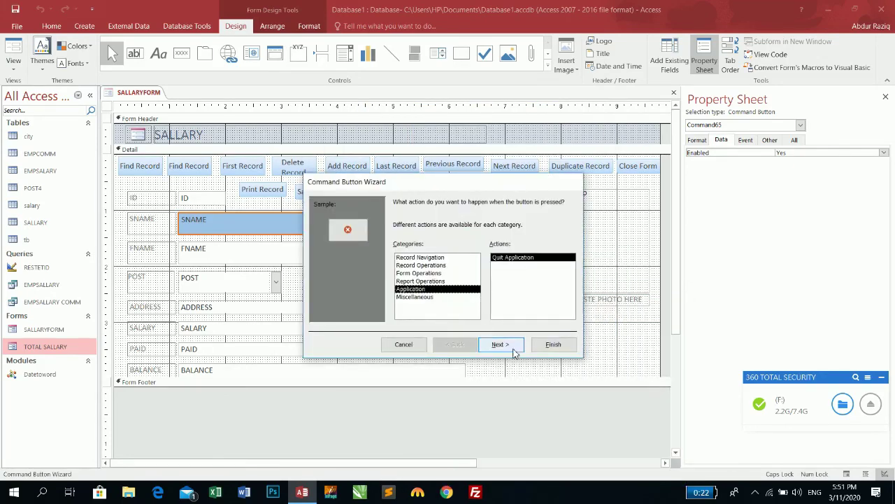
left_click(509, 344)
left_click(553, 344)
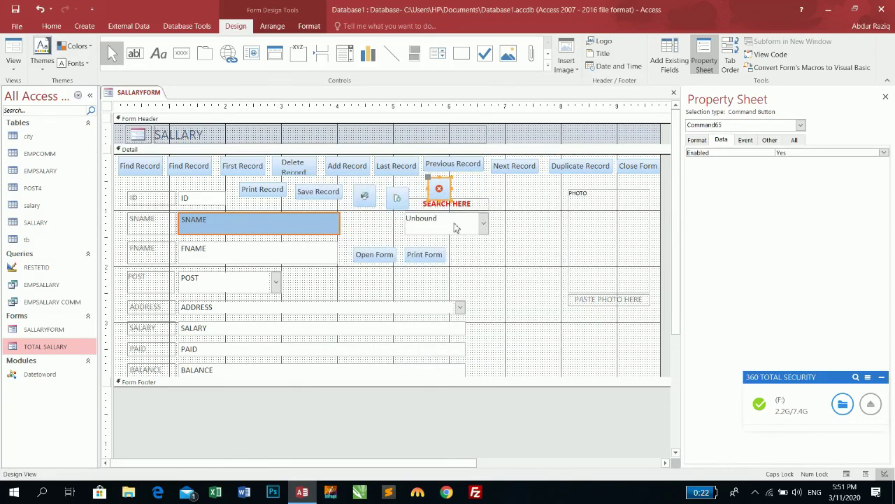
left_click(13, 52)
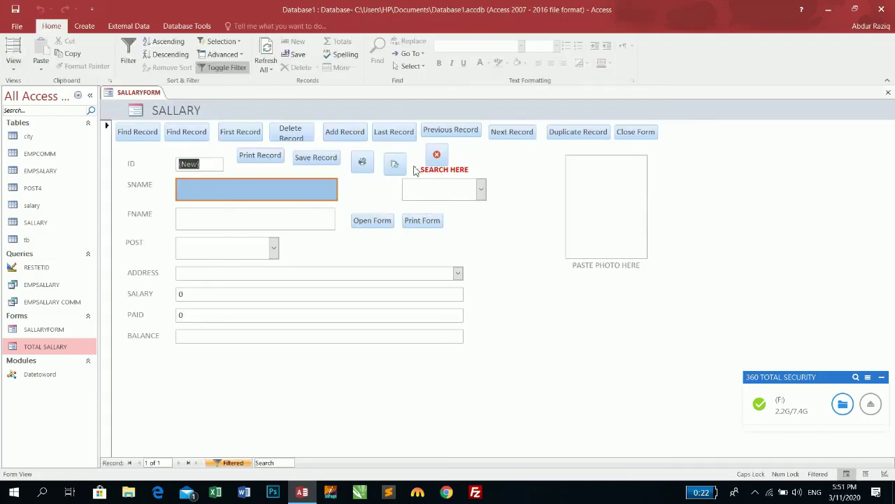
left_click(436, 160)
Step: Save the form design, minimize 360 Total Security, and bring up the Screenpresso tray menu
left_click(405, 278)
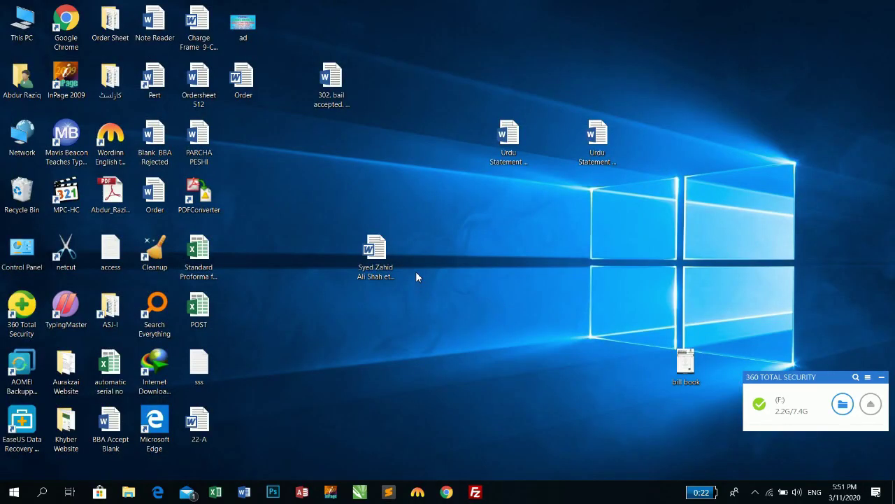
left_click(755, 491)
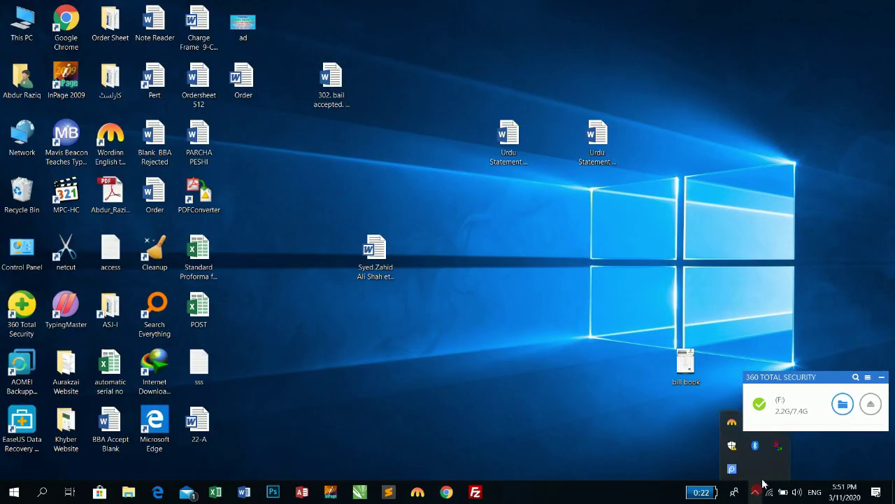
left_click(882, 381)
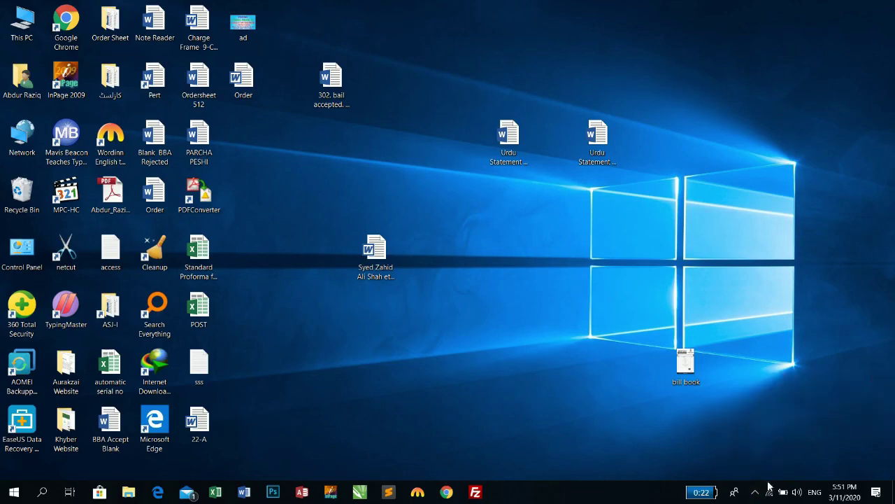
left_click(755, 492)
right_click(732, 470)
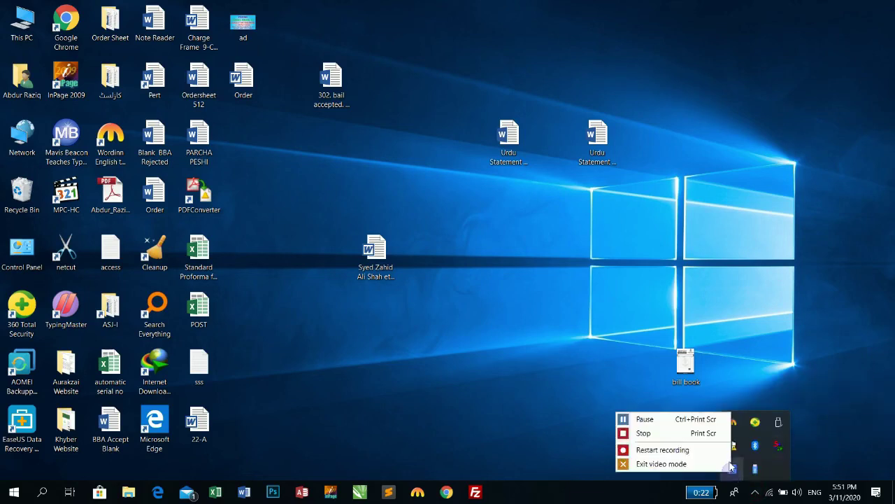